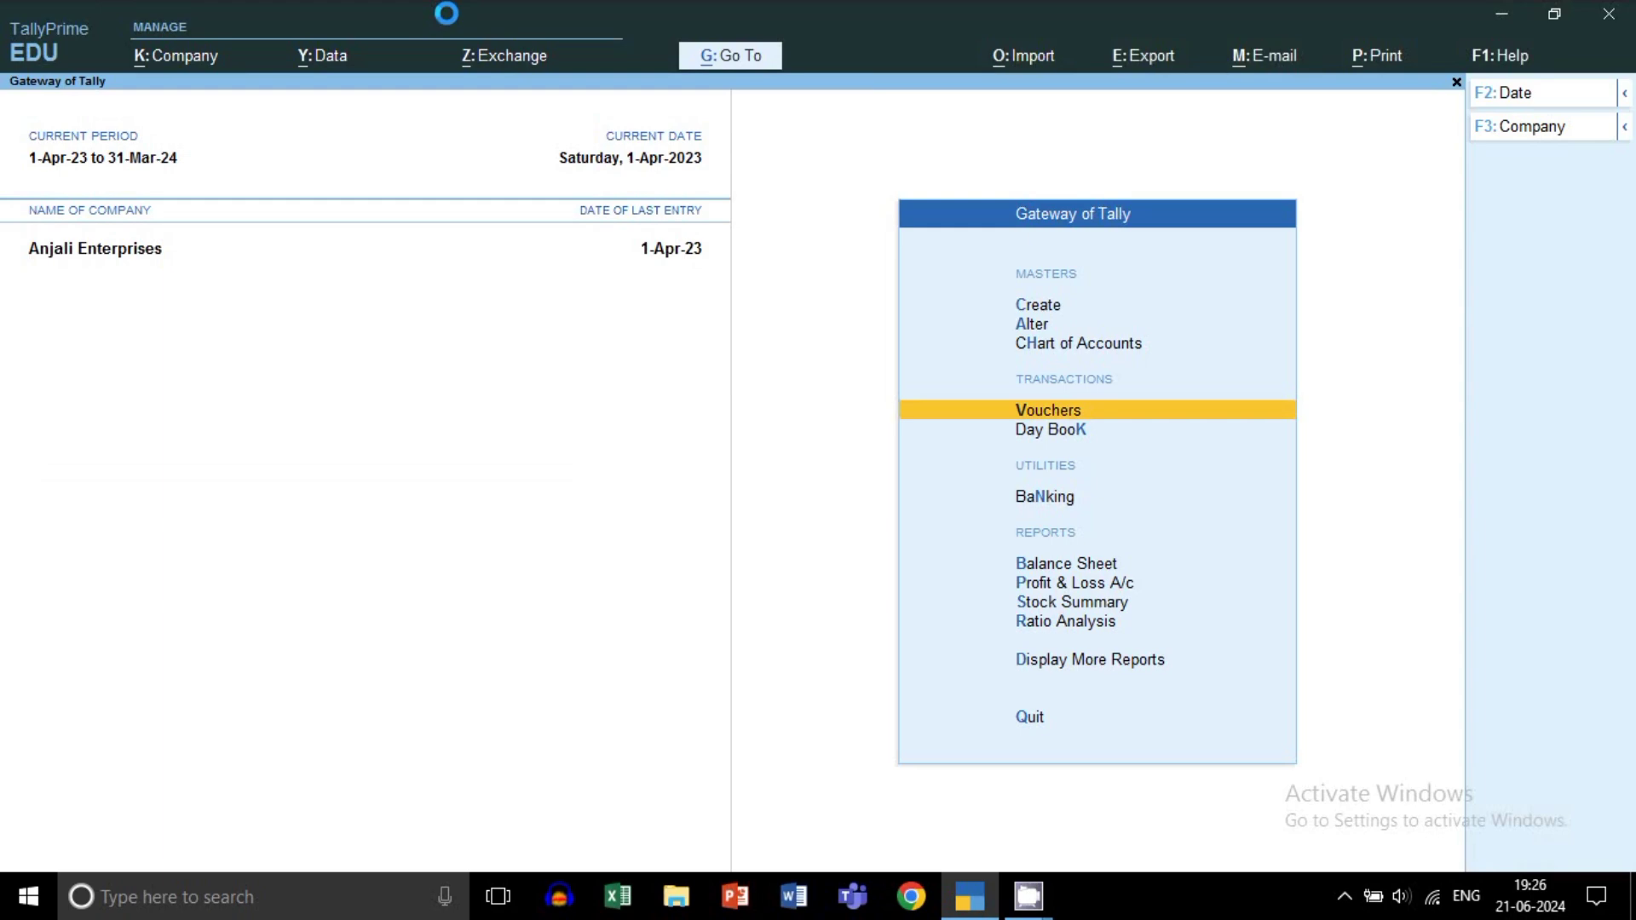
Step: Open a new journal voucher and set its date to 1-Apr-23
{"action": "key", "text": "Return"}
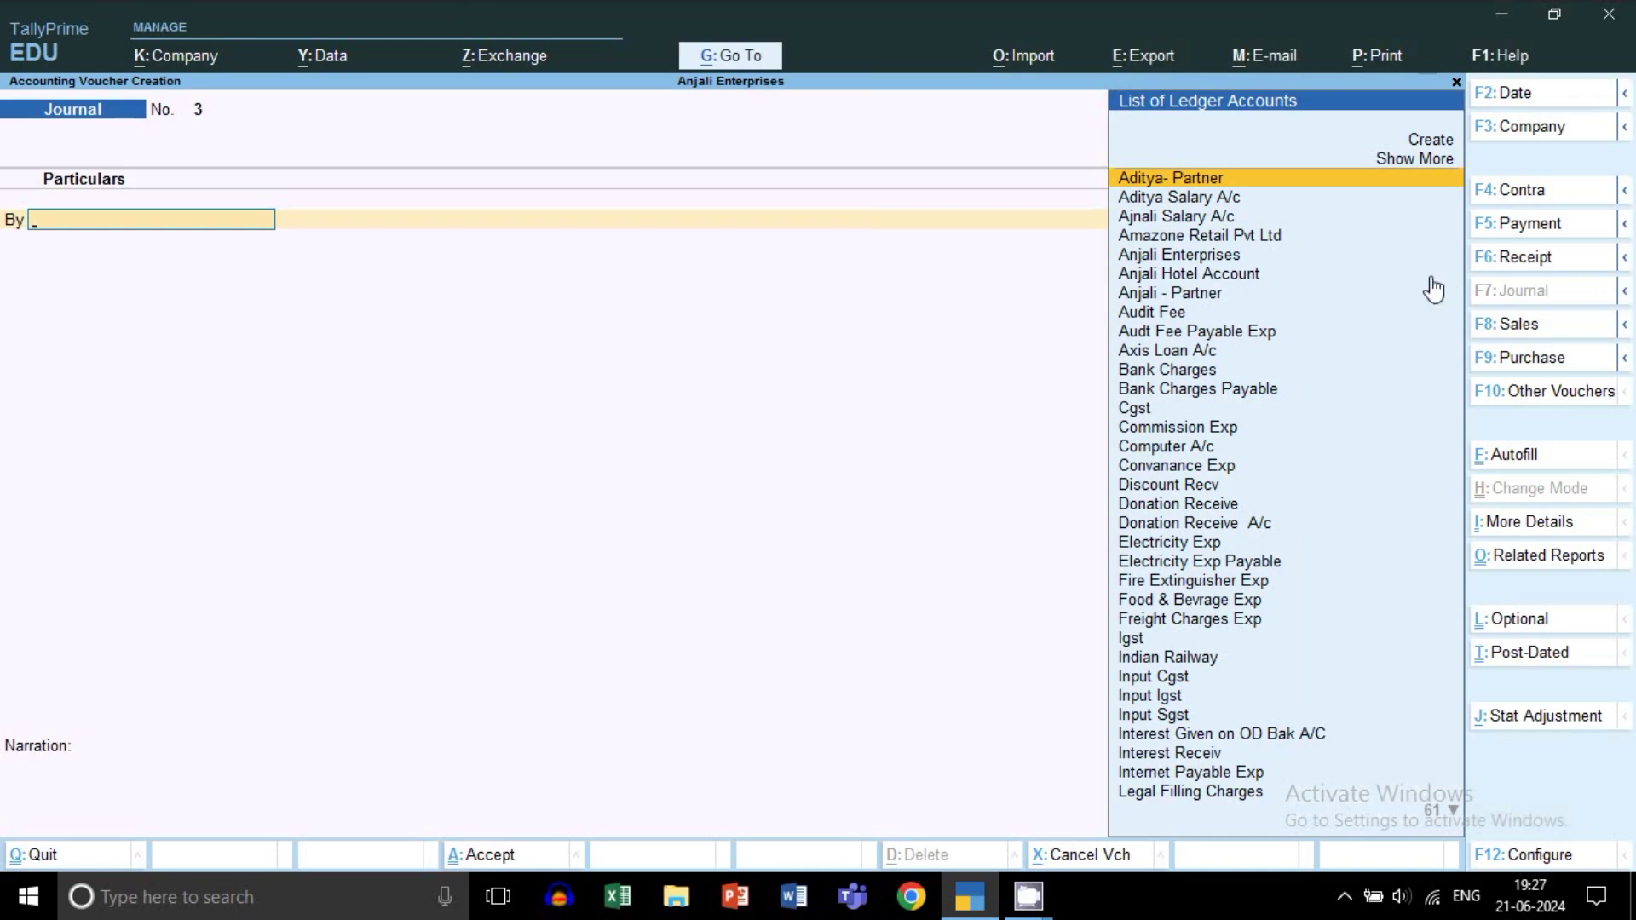
{"action": "left_click", "coordinate": [1564, 97]}
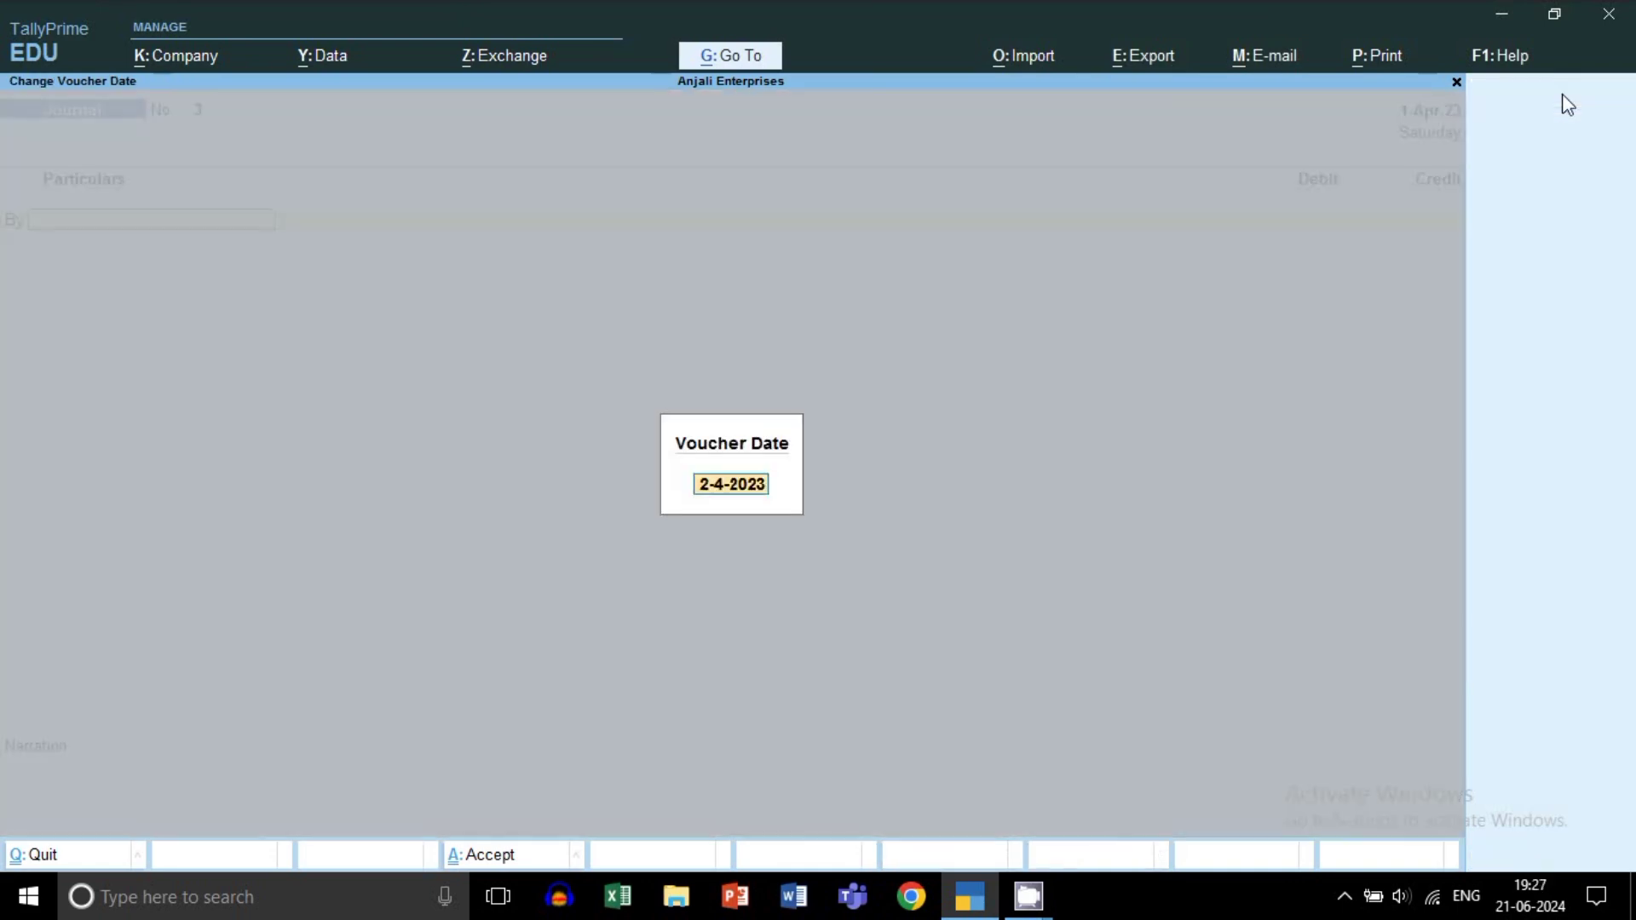
{"action": "key", "text": "BackSpace"}
{"action": "key", "text": "Return"}
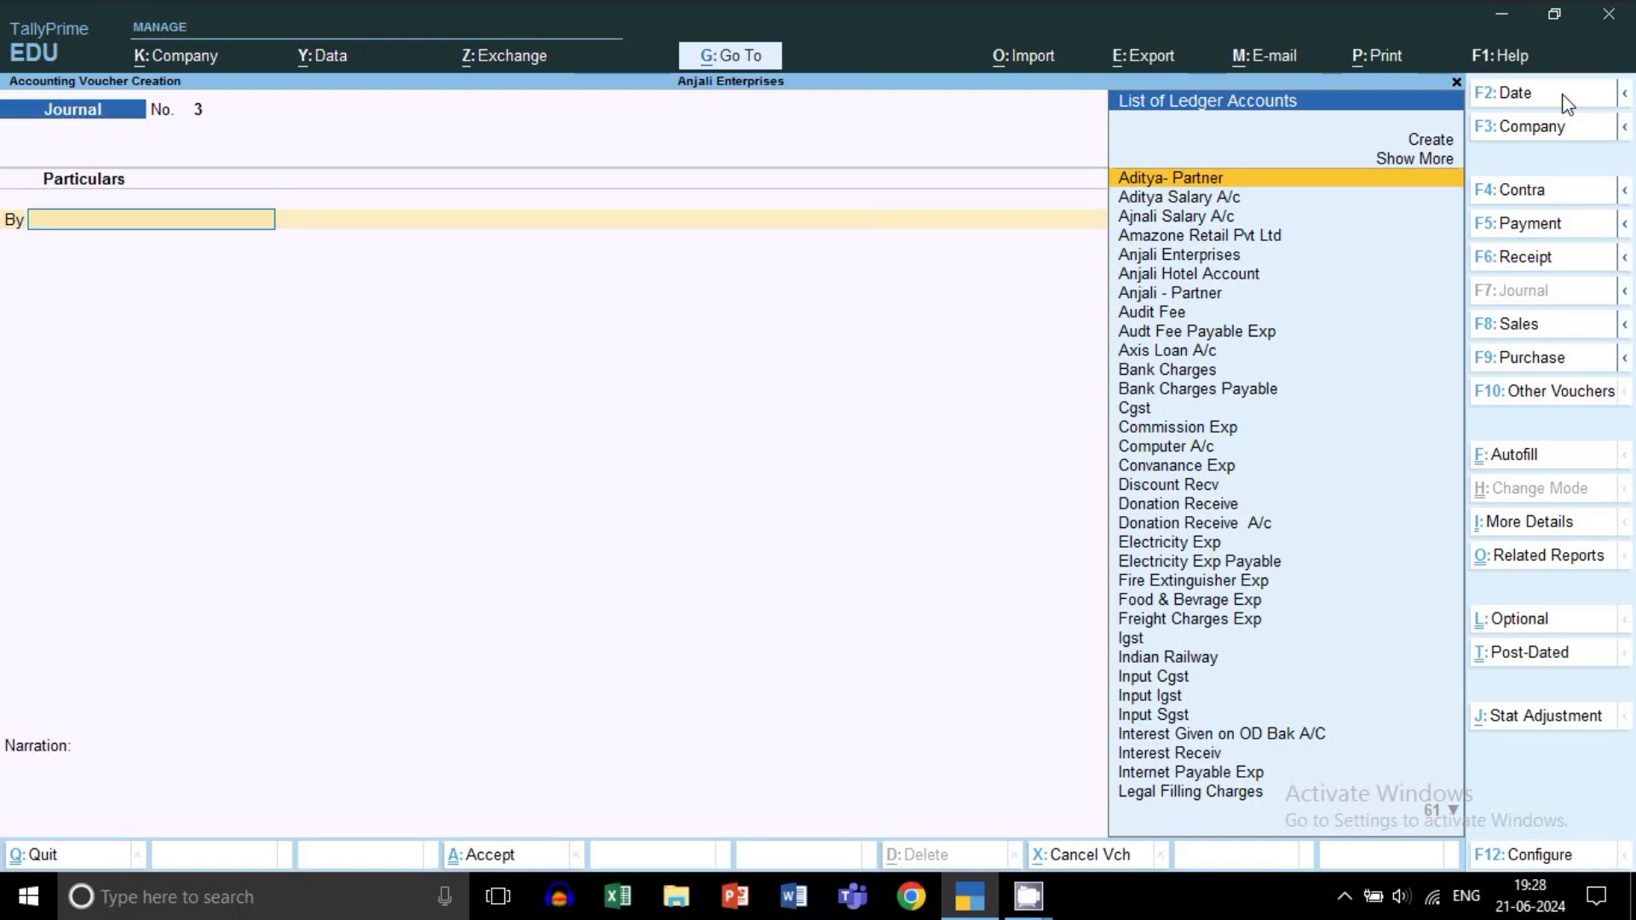
Step: Create a ledger named Tax Payment under the Indirect Expenses group for the voucher's debit line
{"action": "key", "text": "alt+c"}
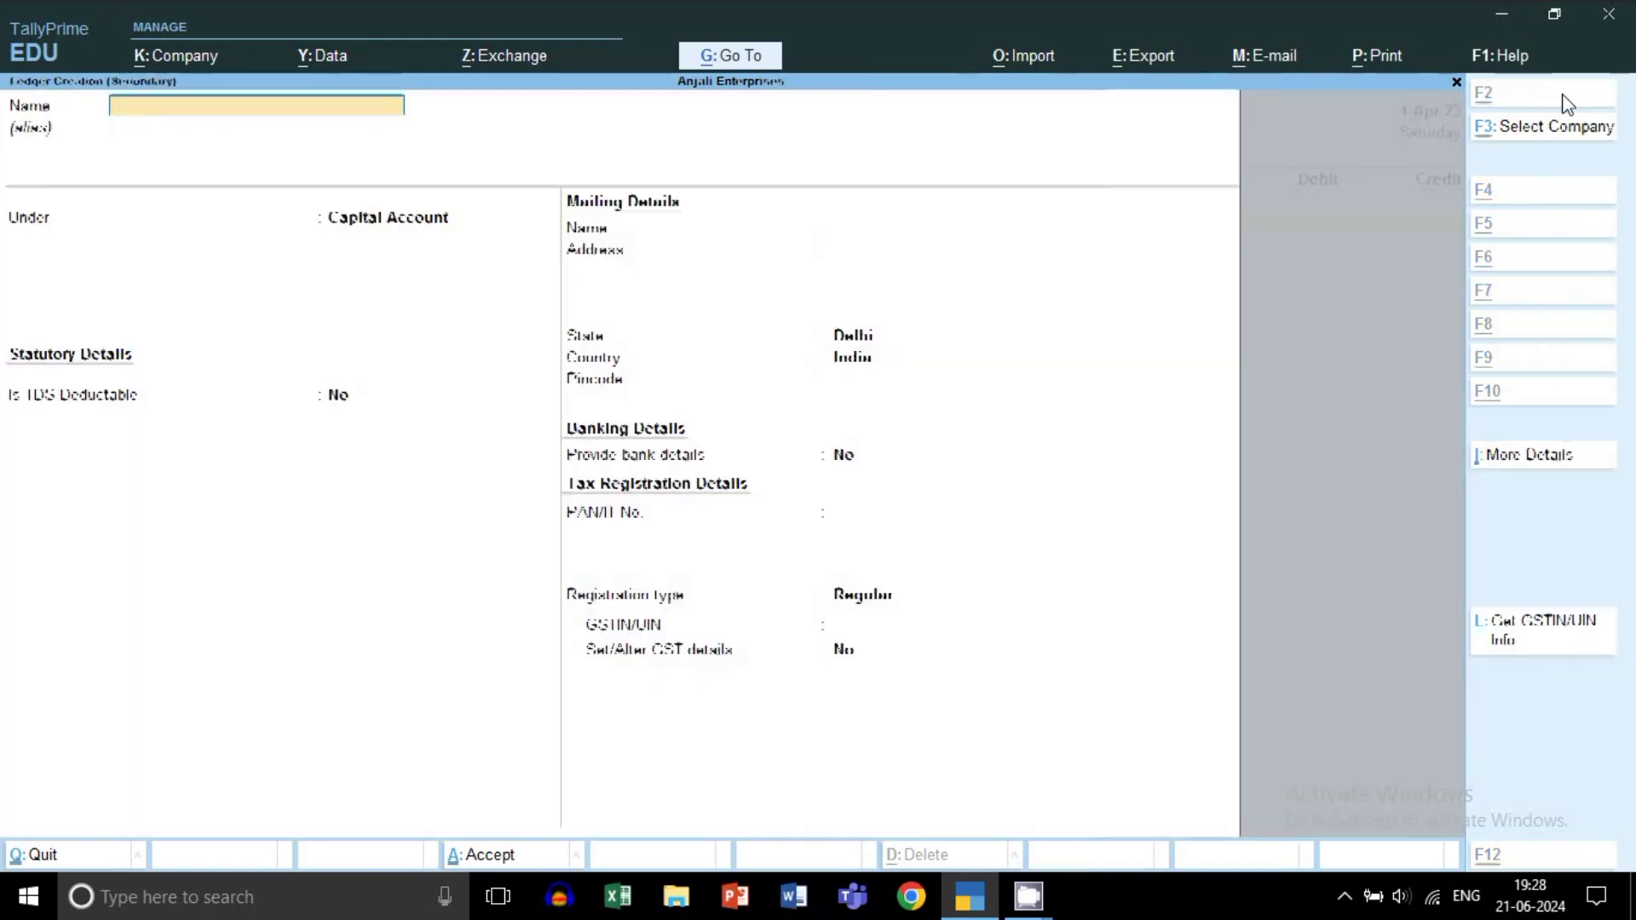
{"action": "type", "text": "Ta"}
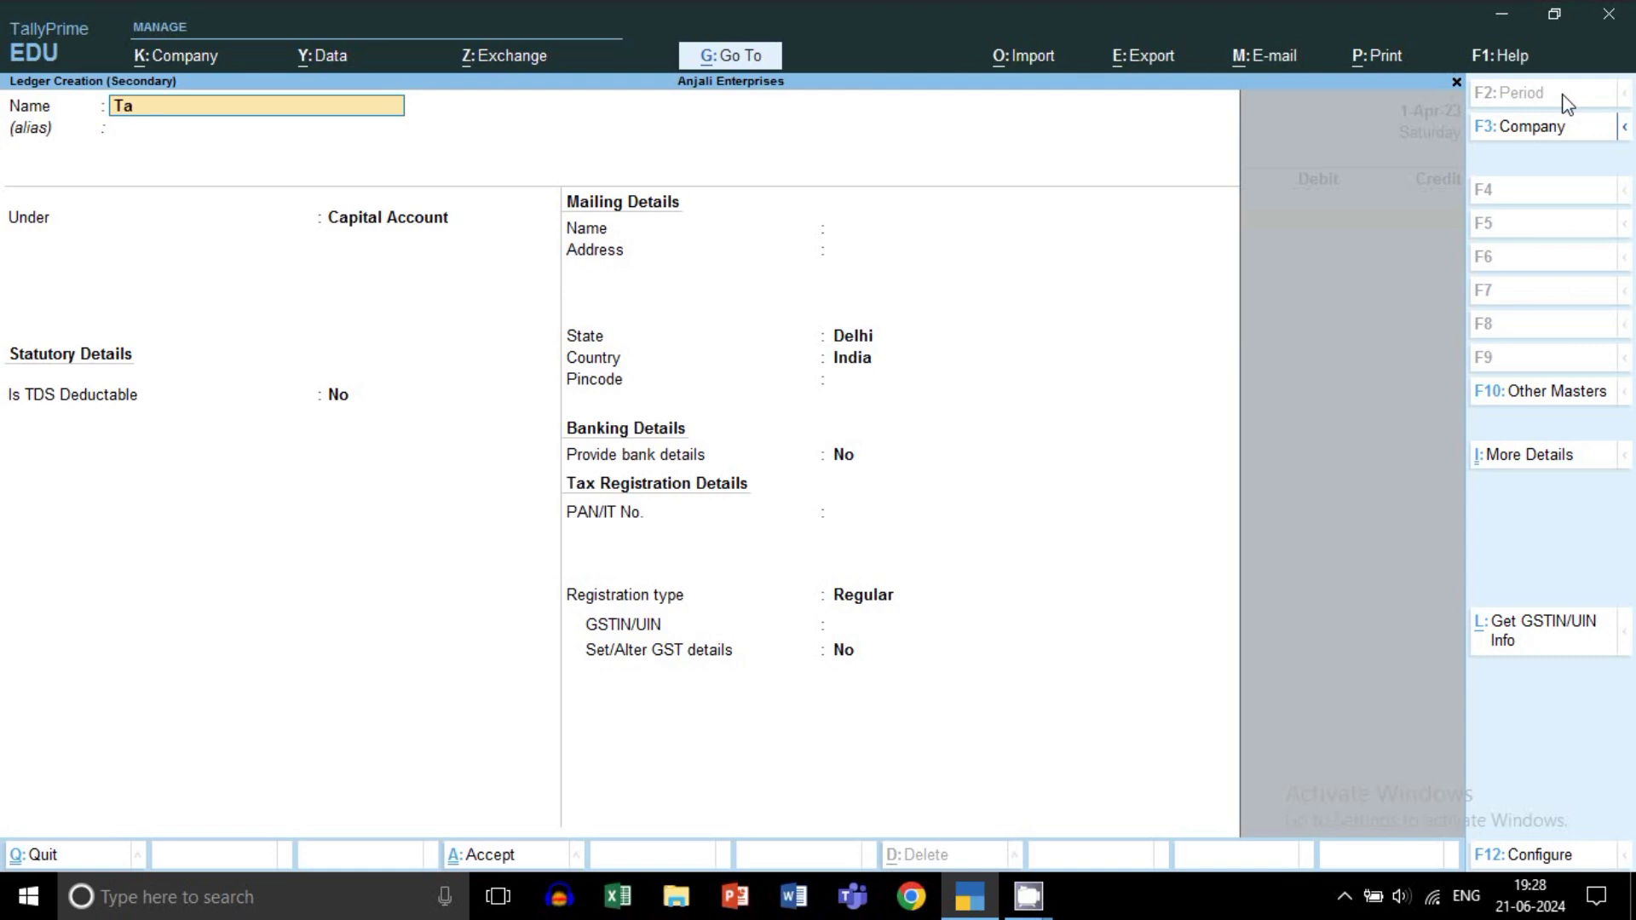
{"action": "type", "text": "x Payment"}
{"action": "key", "text": "Return"}
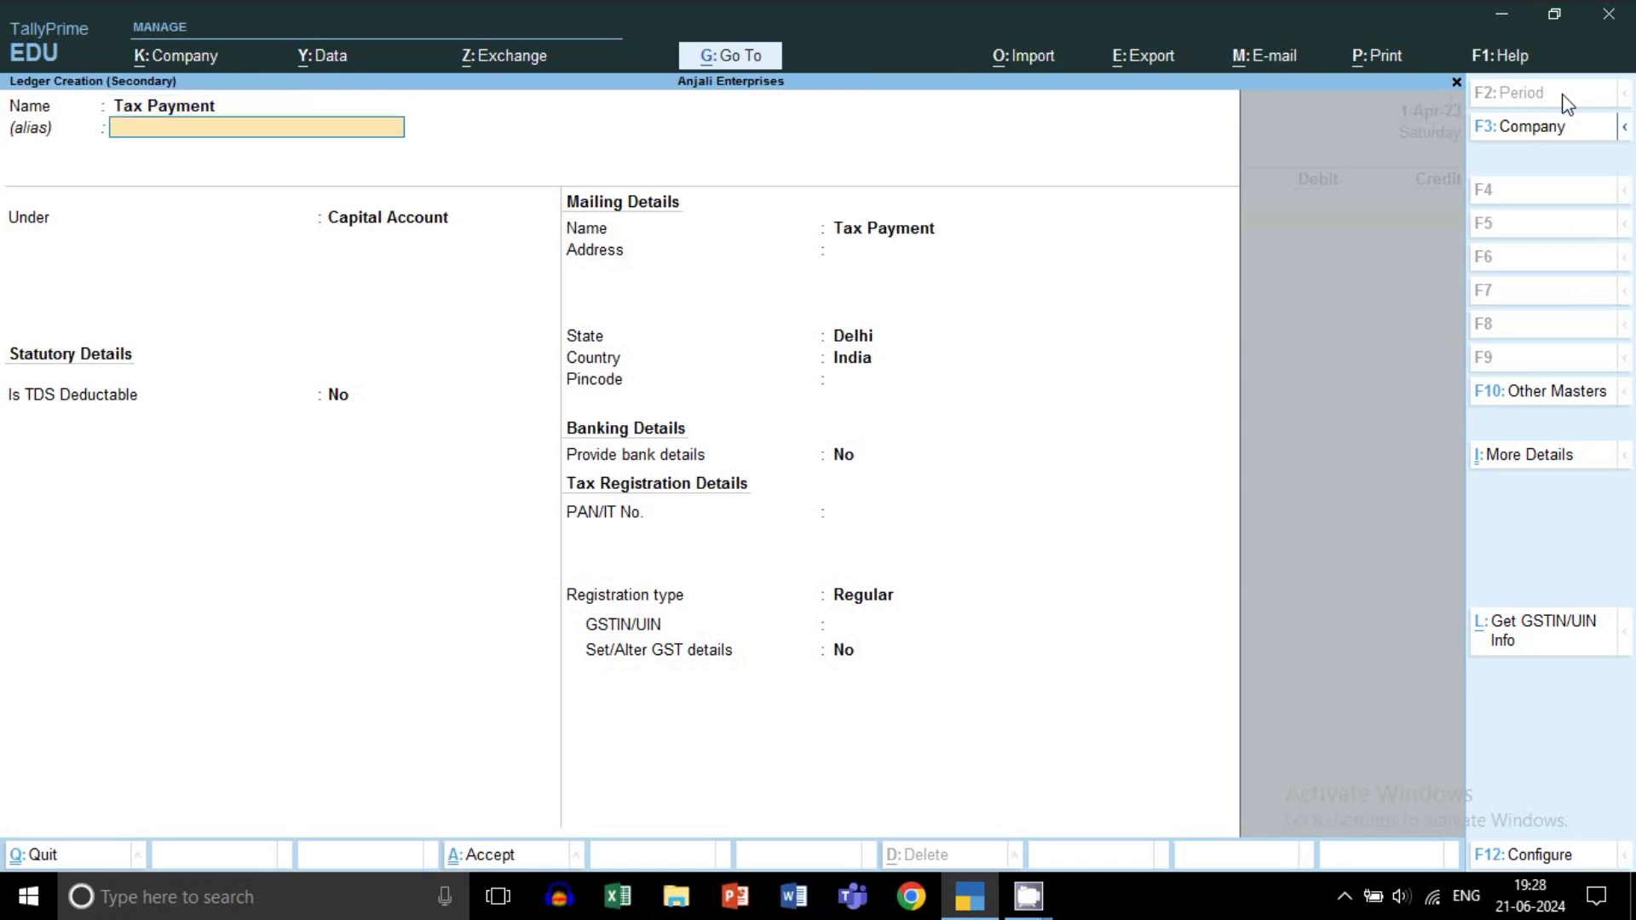
{"action": "key", "text": "Return"}
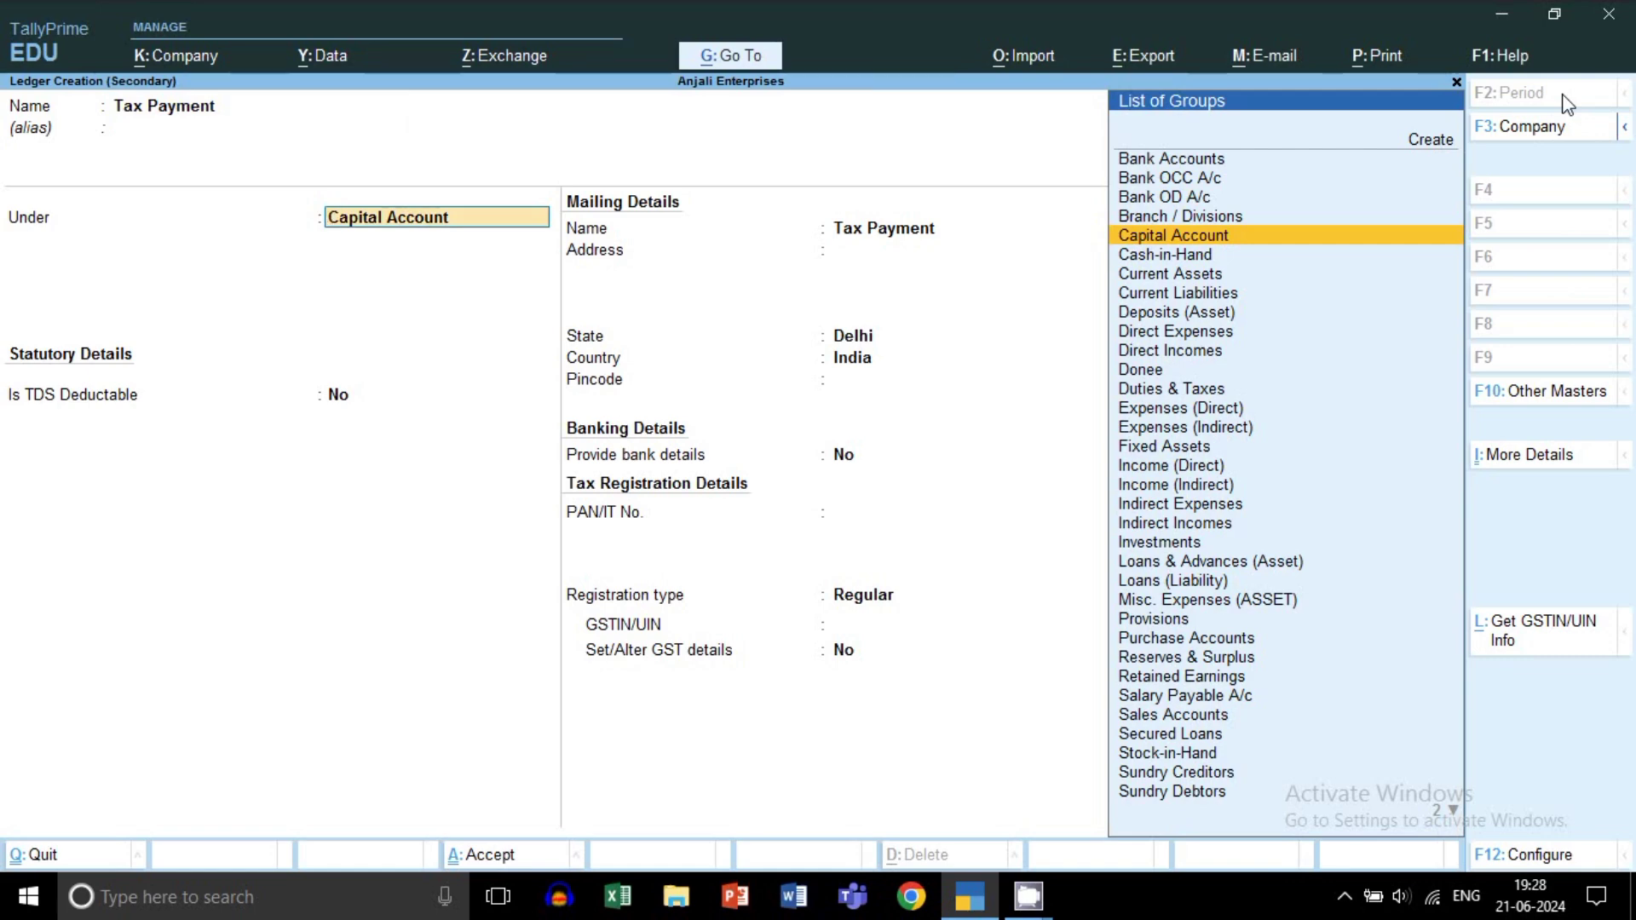
{"action": "type", "text": "In"}
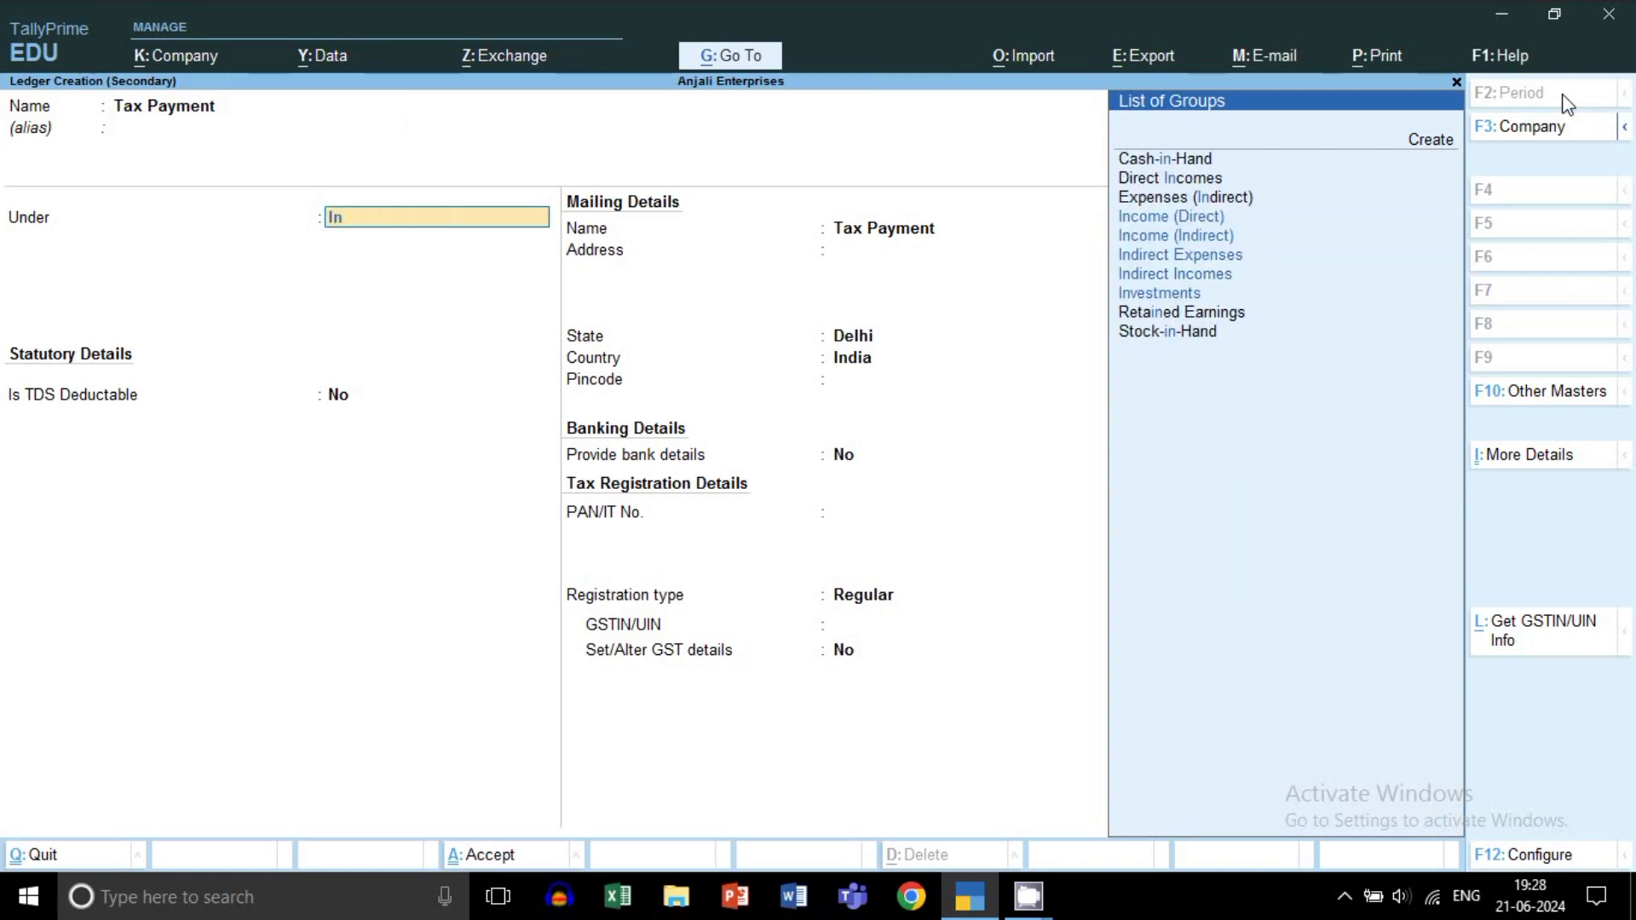
{"action": "key", "text": "Down"}
{"action": "key", "text": "Down"}
{"action": "key", "text": "Down"}
{"action": "key", "text": "Return"}
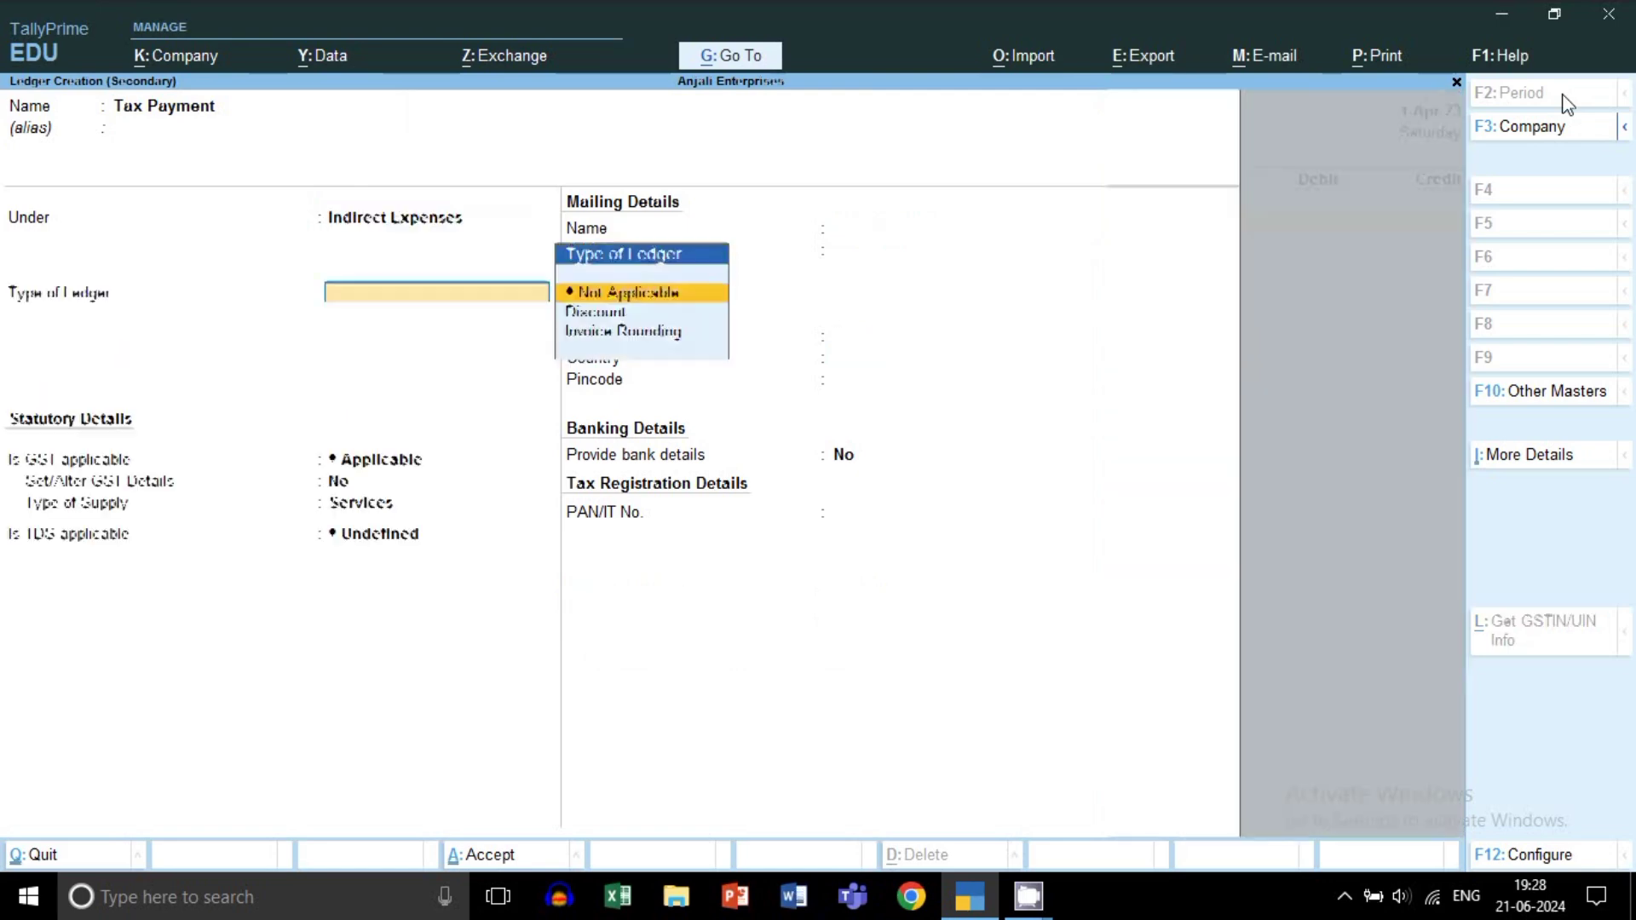
Step: Set the Tax Payment ledger's type to Not Applicable and its GST applicability to Undefined, and save the ledger
{"action": "key", "text": "Return"}
{"action": "type", "text": "N"}
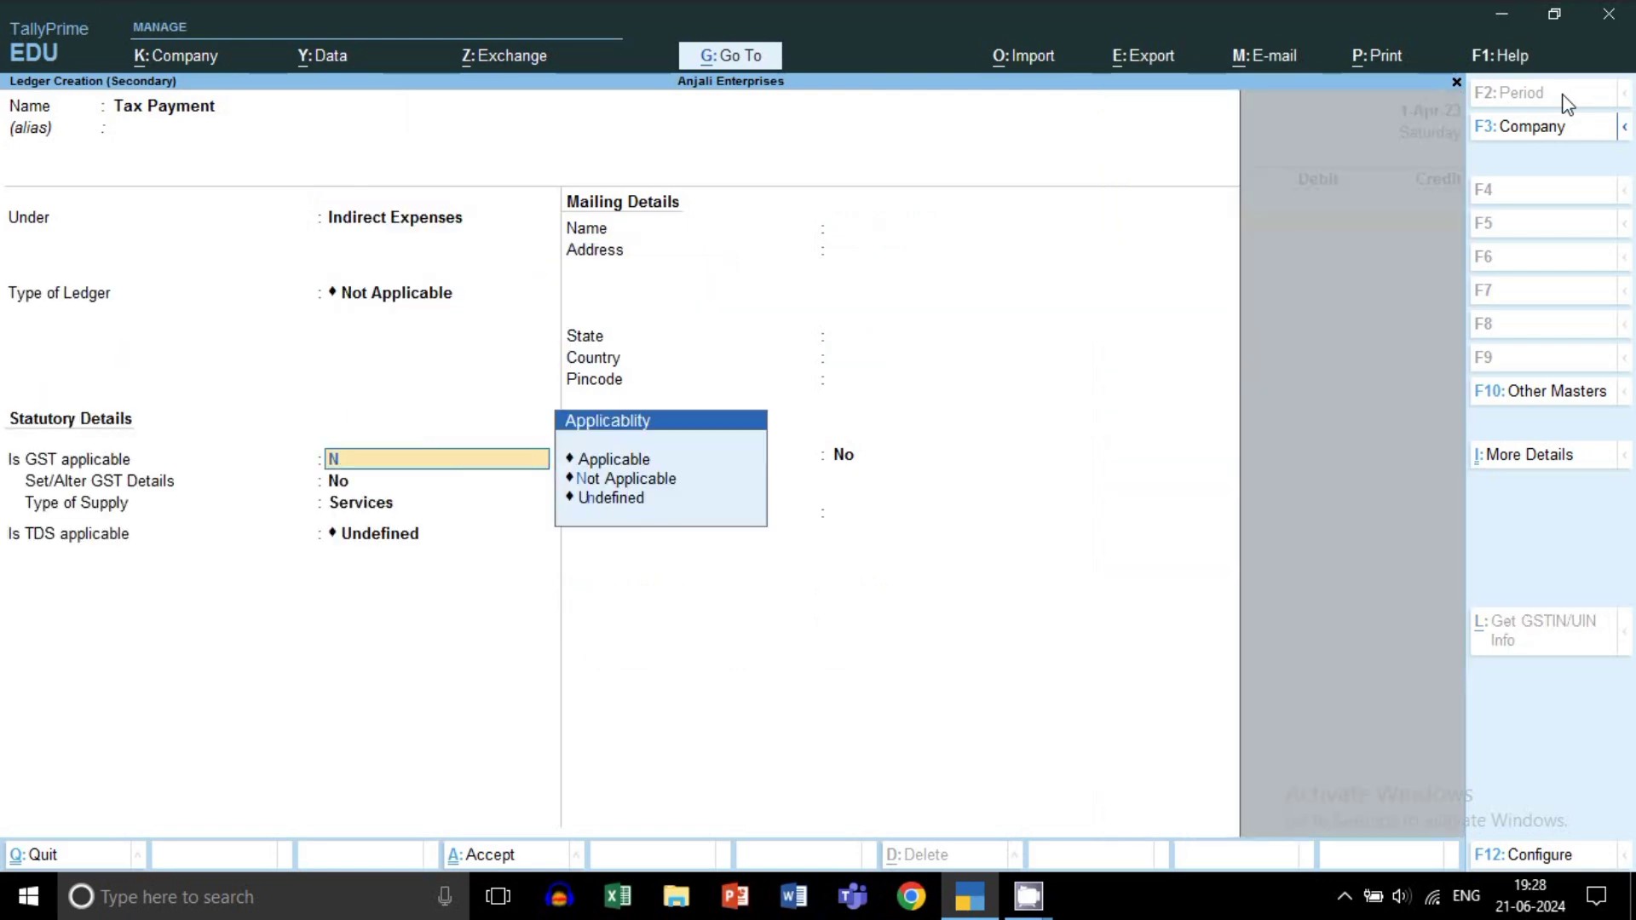
{"action": "key", "text": "Down"}
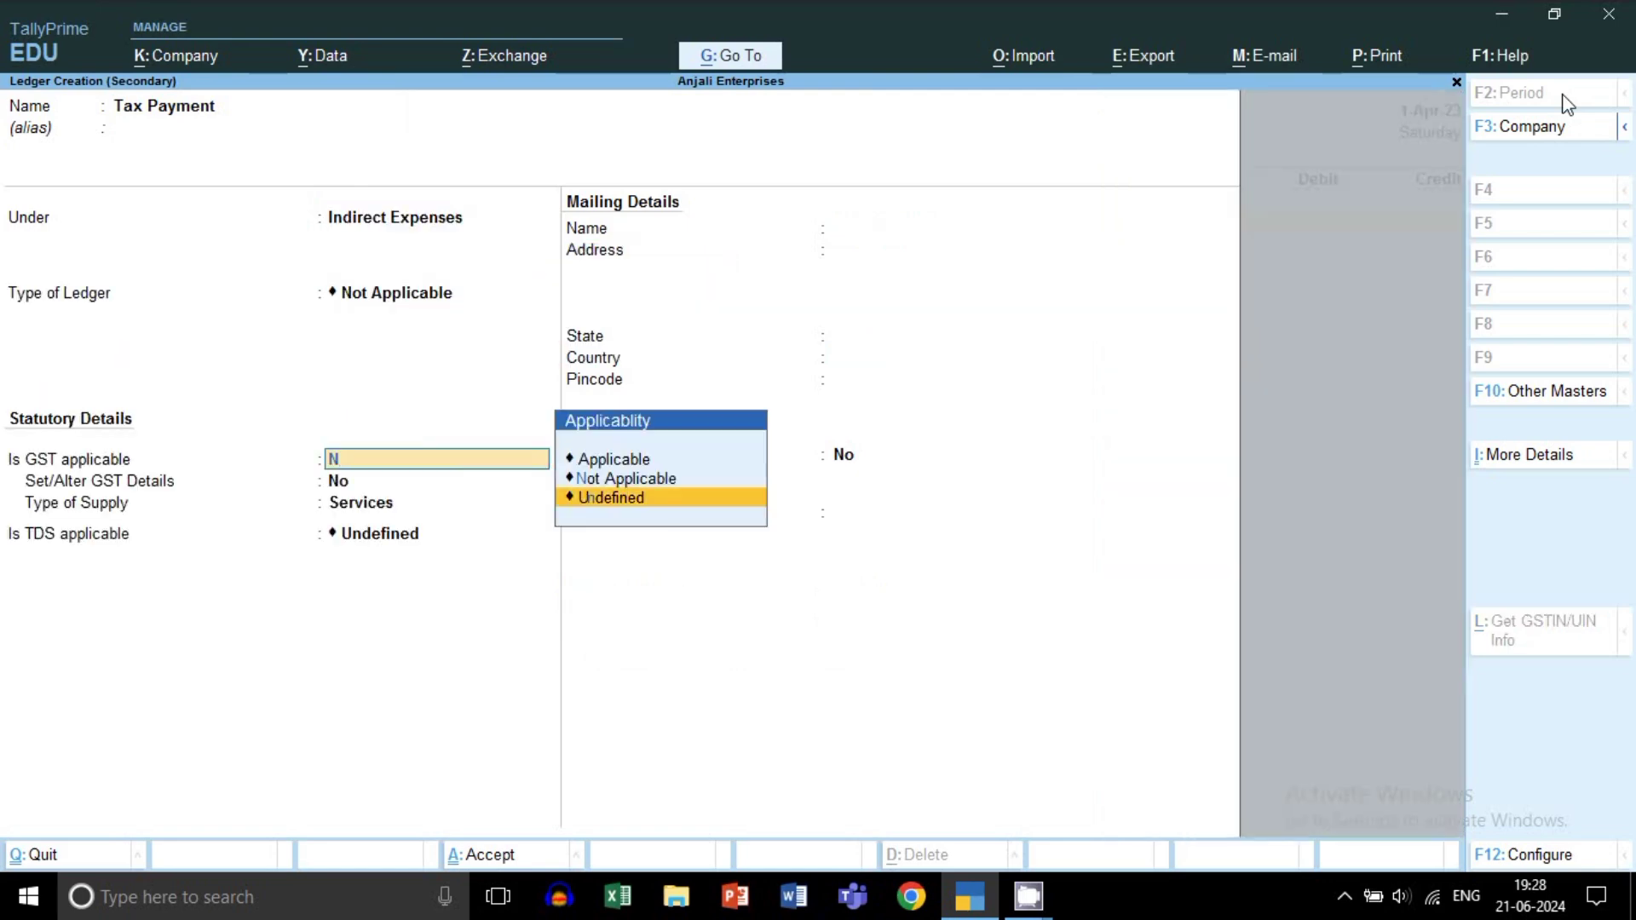
{"action": "key", "text": "Return"}
{"action": "key", "text": "ctrl"}
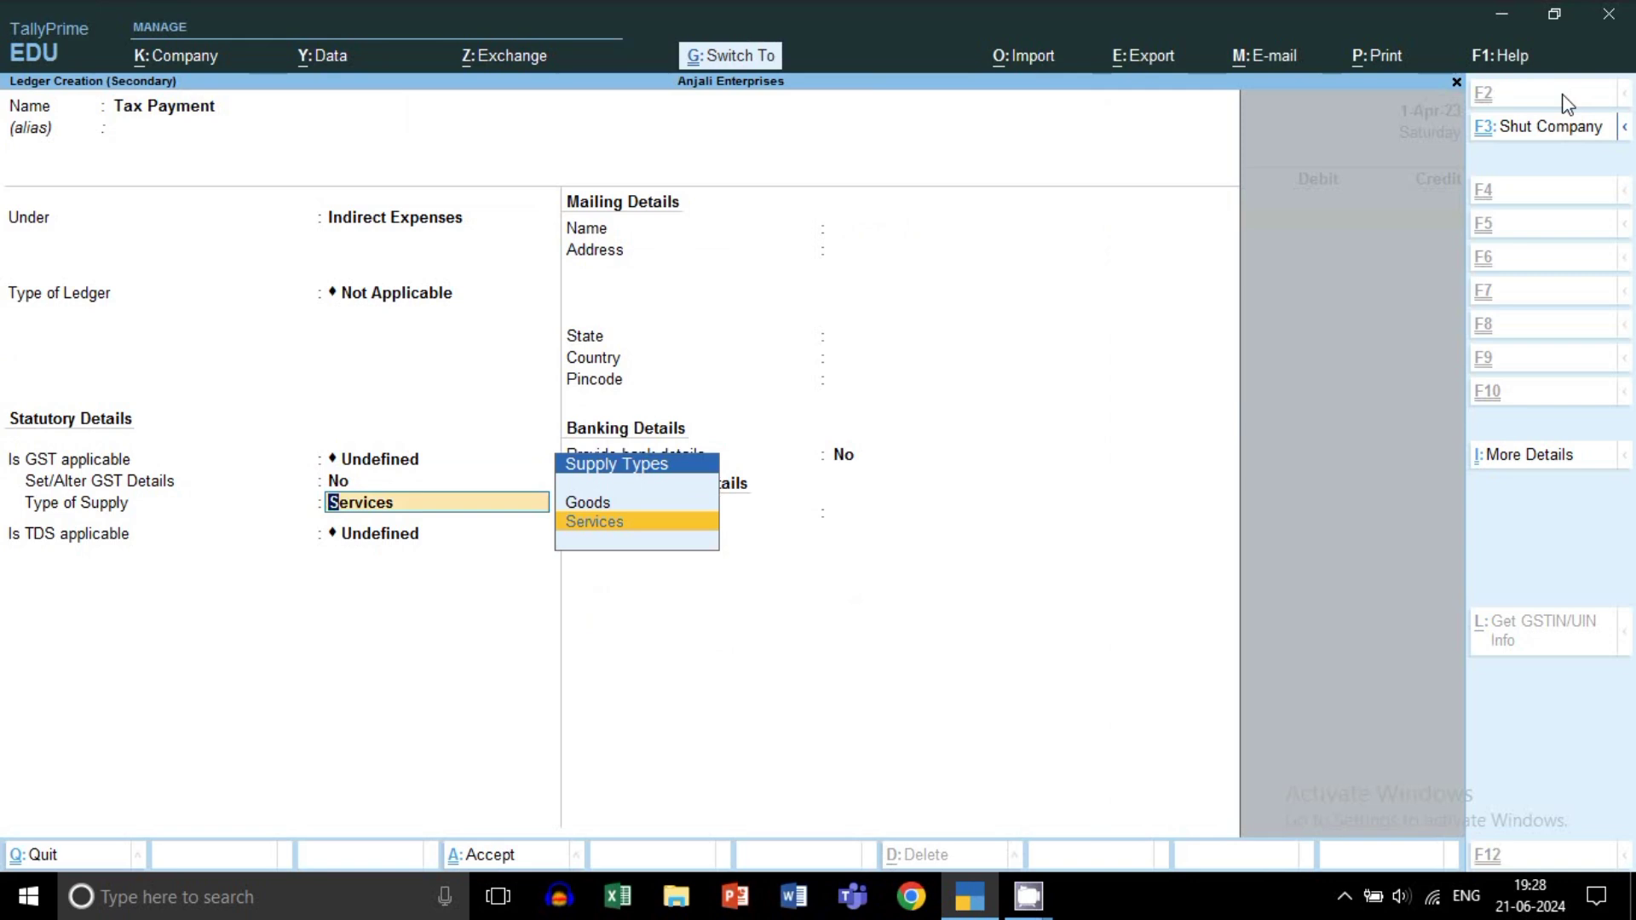
{"action": "key", "text": "ctrl+a"}
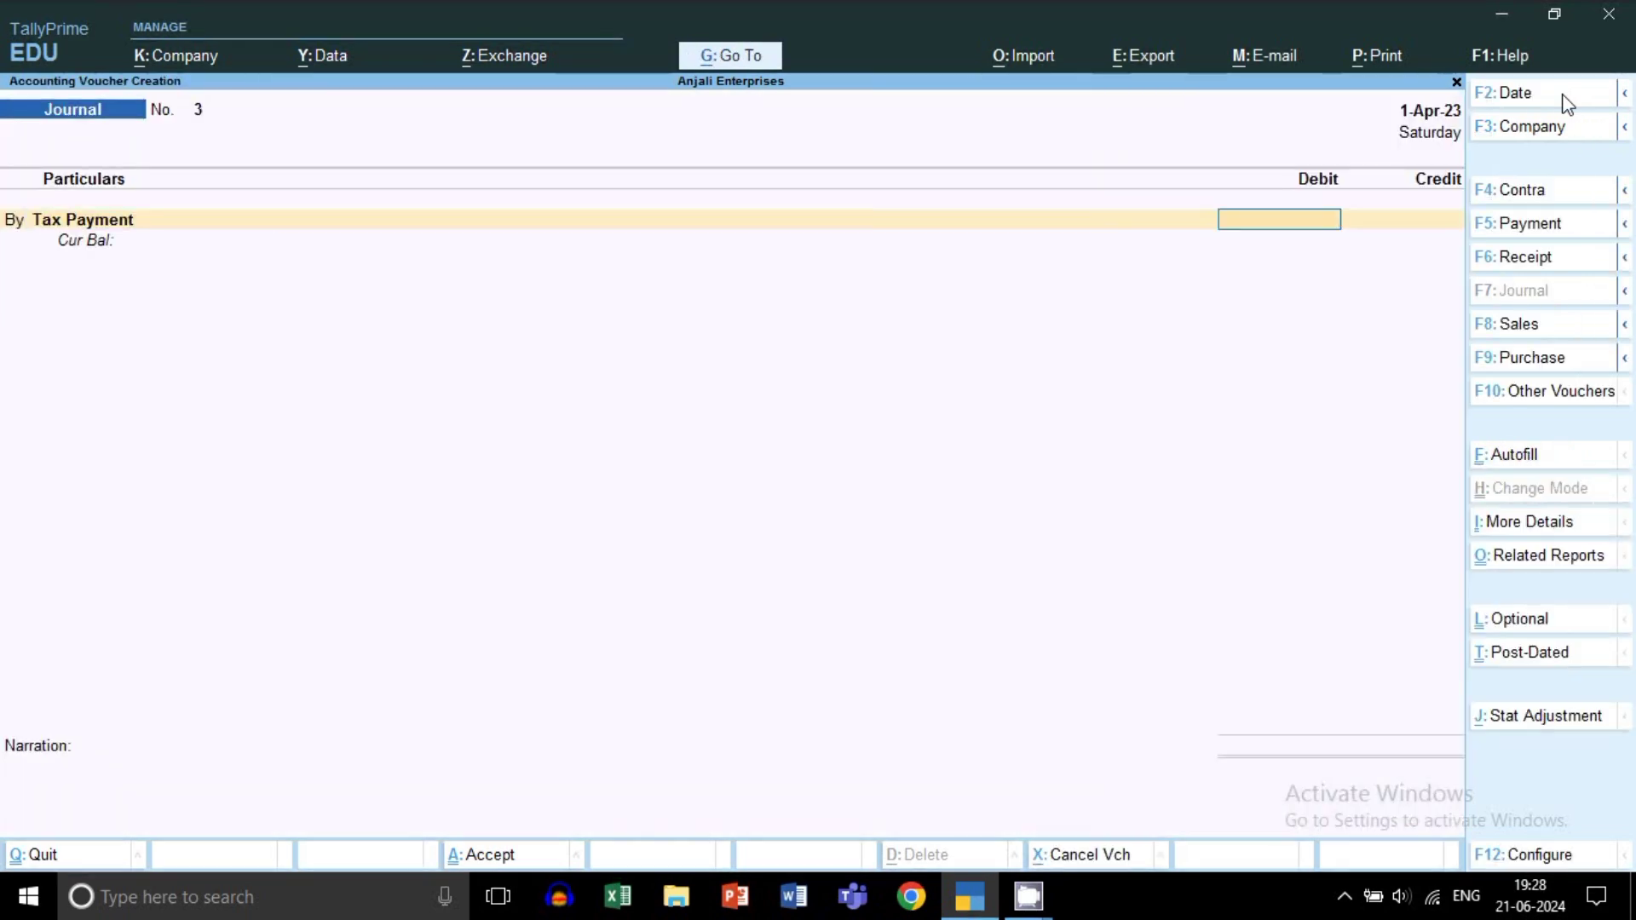
Step: Debit the Tax Payment ledger with 20,000
{"action": "type", "text": "20,"}
{"action": "type", "text": "0000"}
{"action": "key", "text": "Return"}
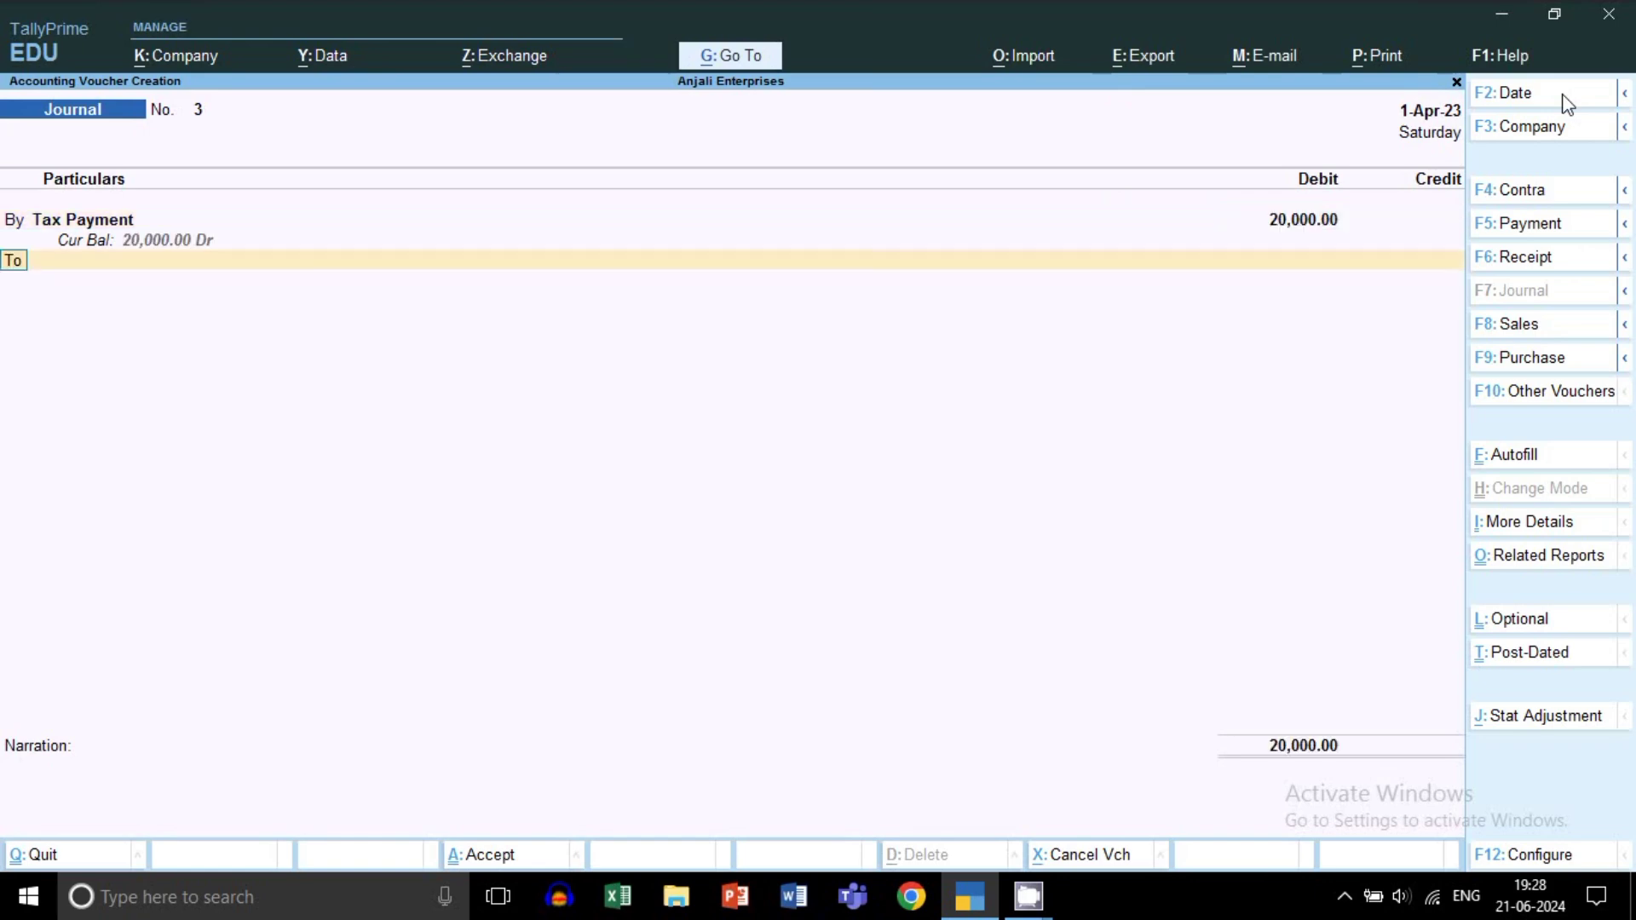
Step: Start a new ledger named Reimburment Ca for the voucher's credit line
{"action": "key", "text": "Return"}
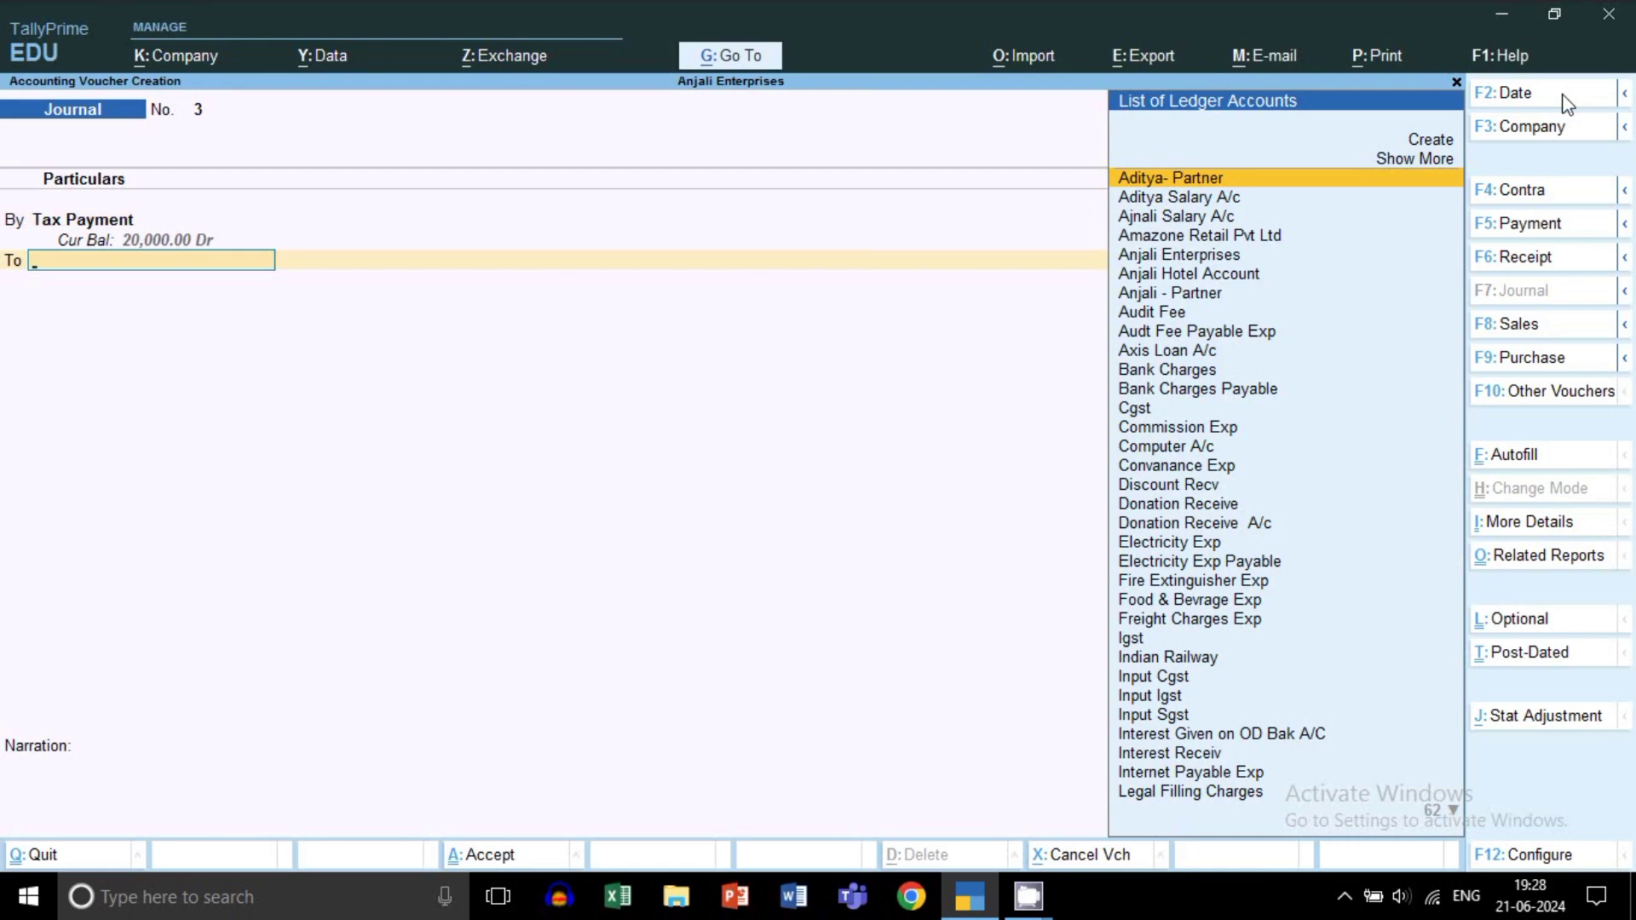
{"action": "key", "text": "alt+c"}
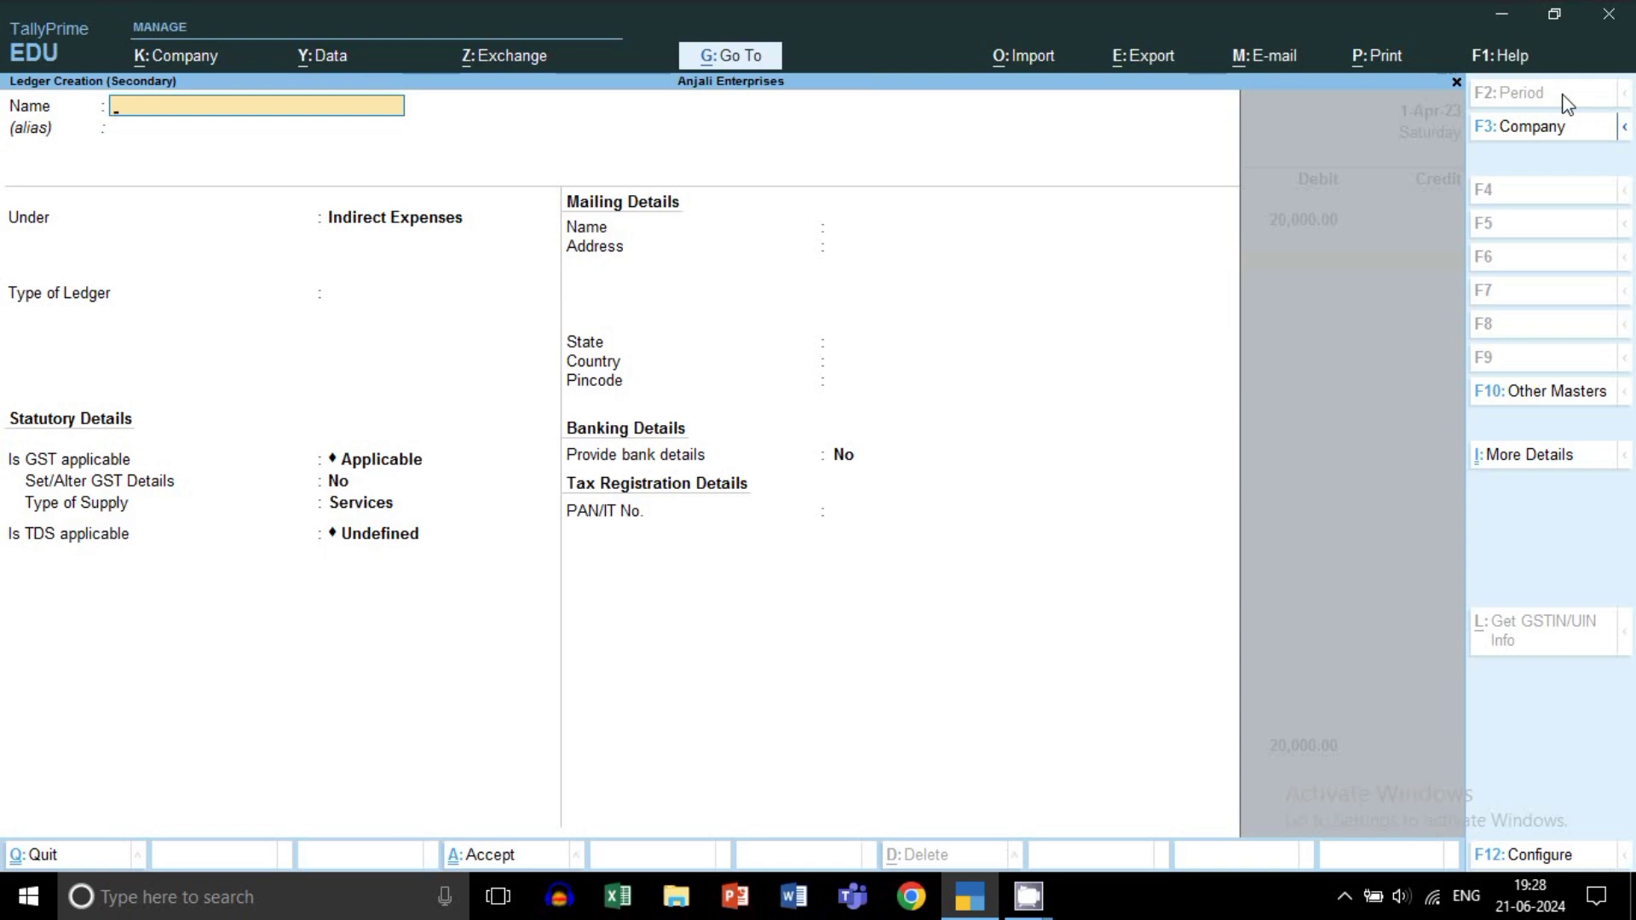
{"action": "type", "text": "Reimburment"}
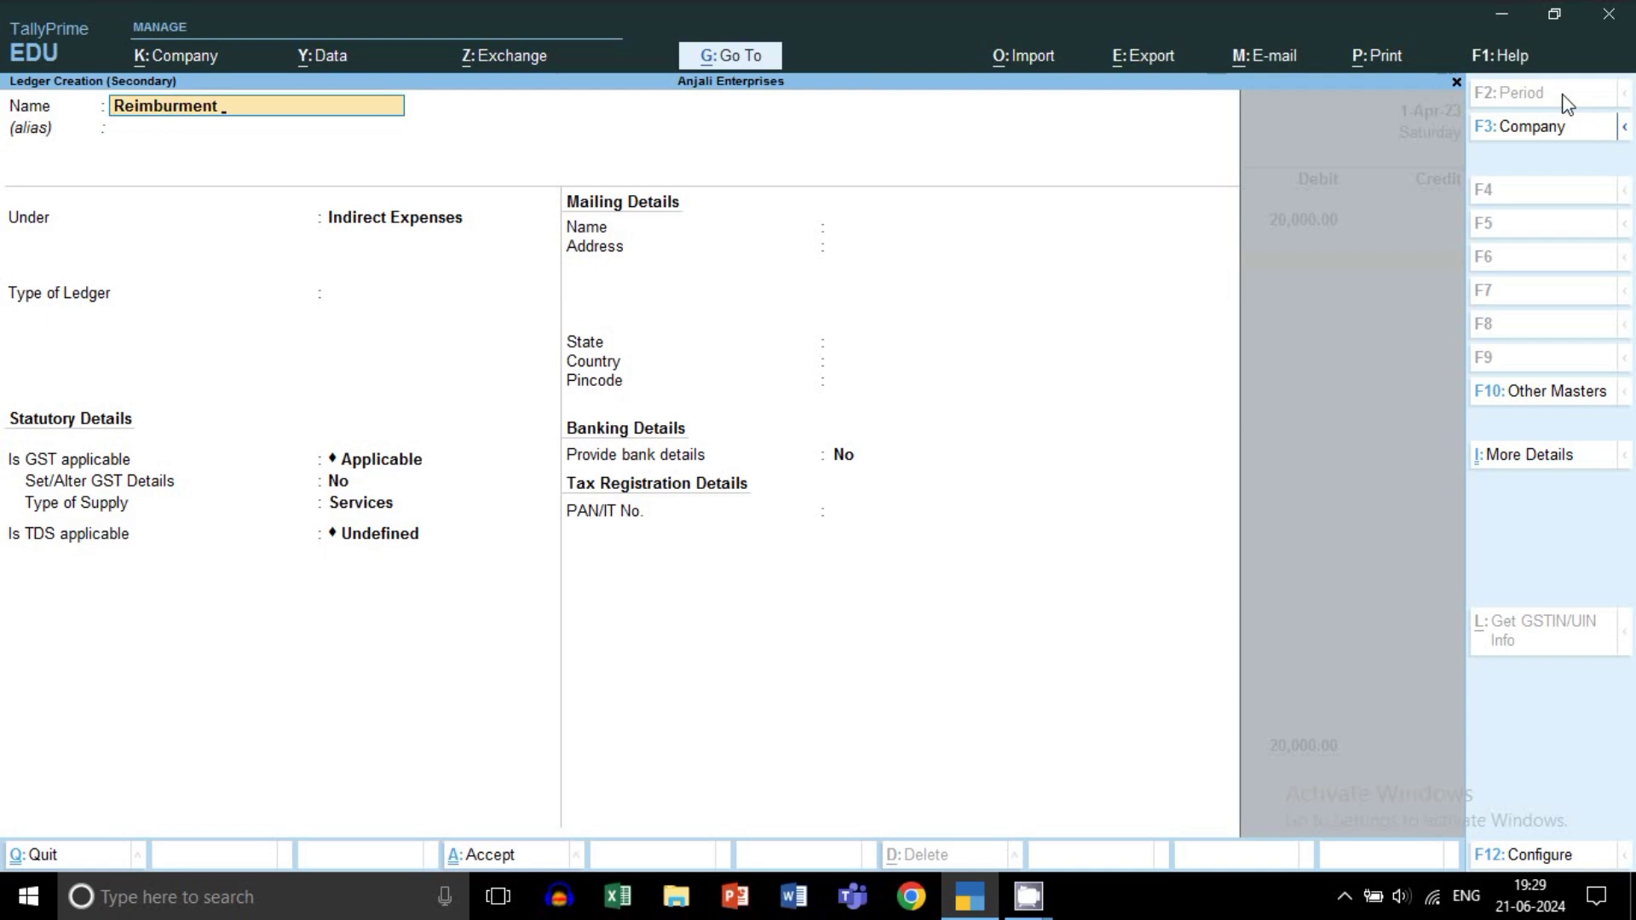
{"action": "type", "text": " Ca"}
{"action": "key", "text": "Return"}
Step: Place the Reimburment Ca ledger under Current Liabilities, keep TDS deductable at No, and save the ledger
{"action": "type", "text": "C"}
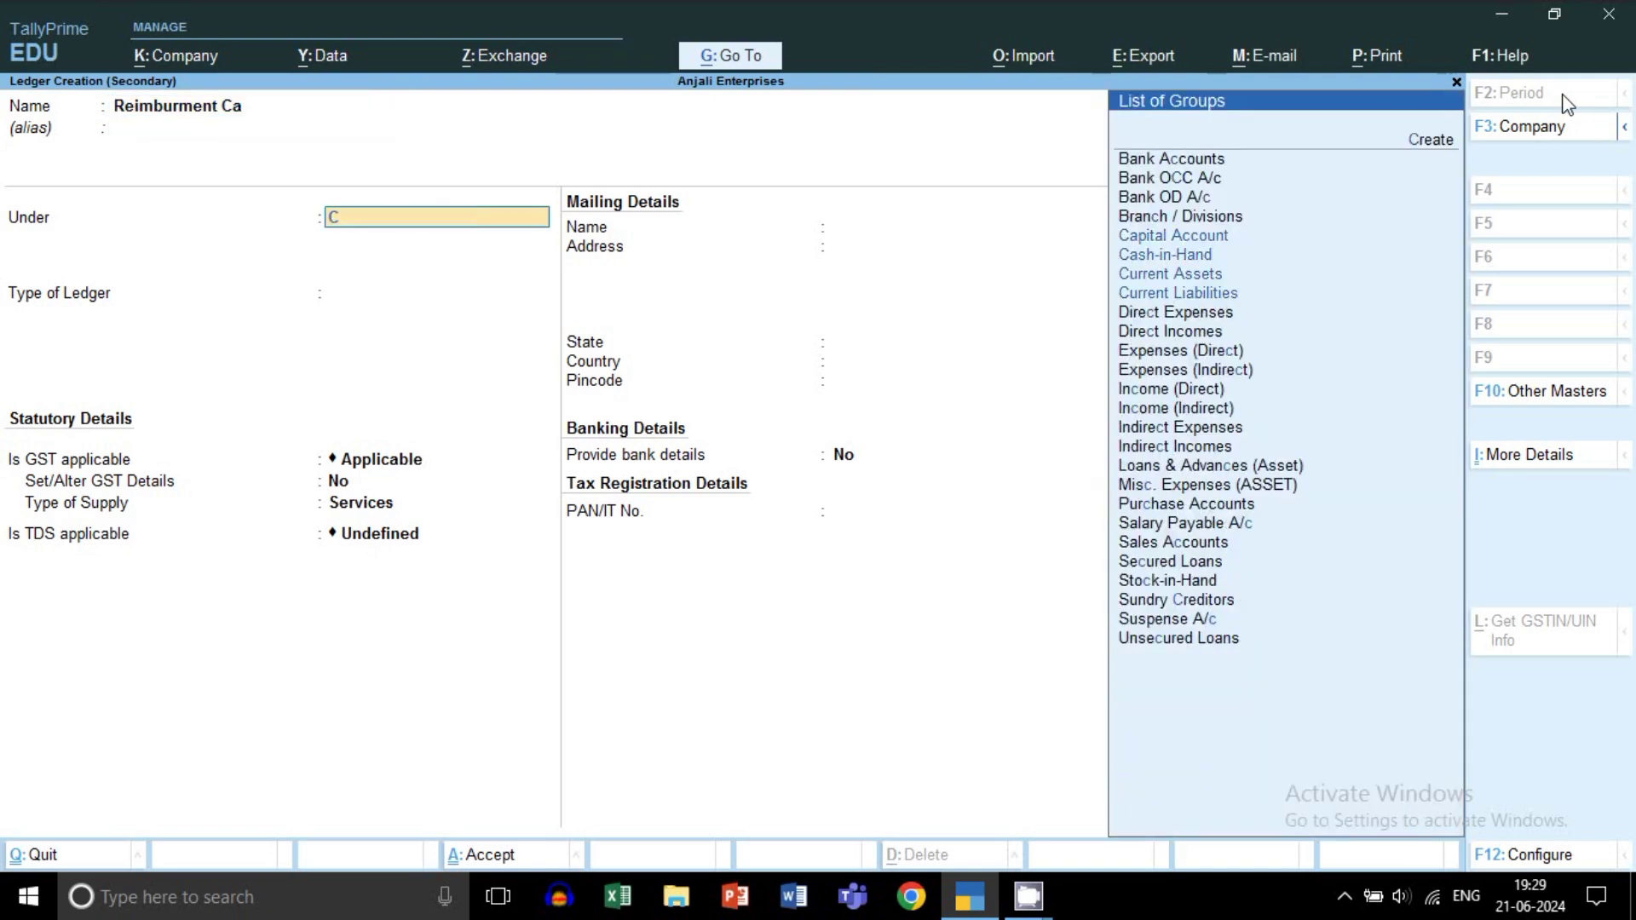
{"action": "type", "text": "u"}
{"action": "key", "text": "Down"}
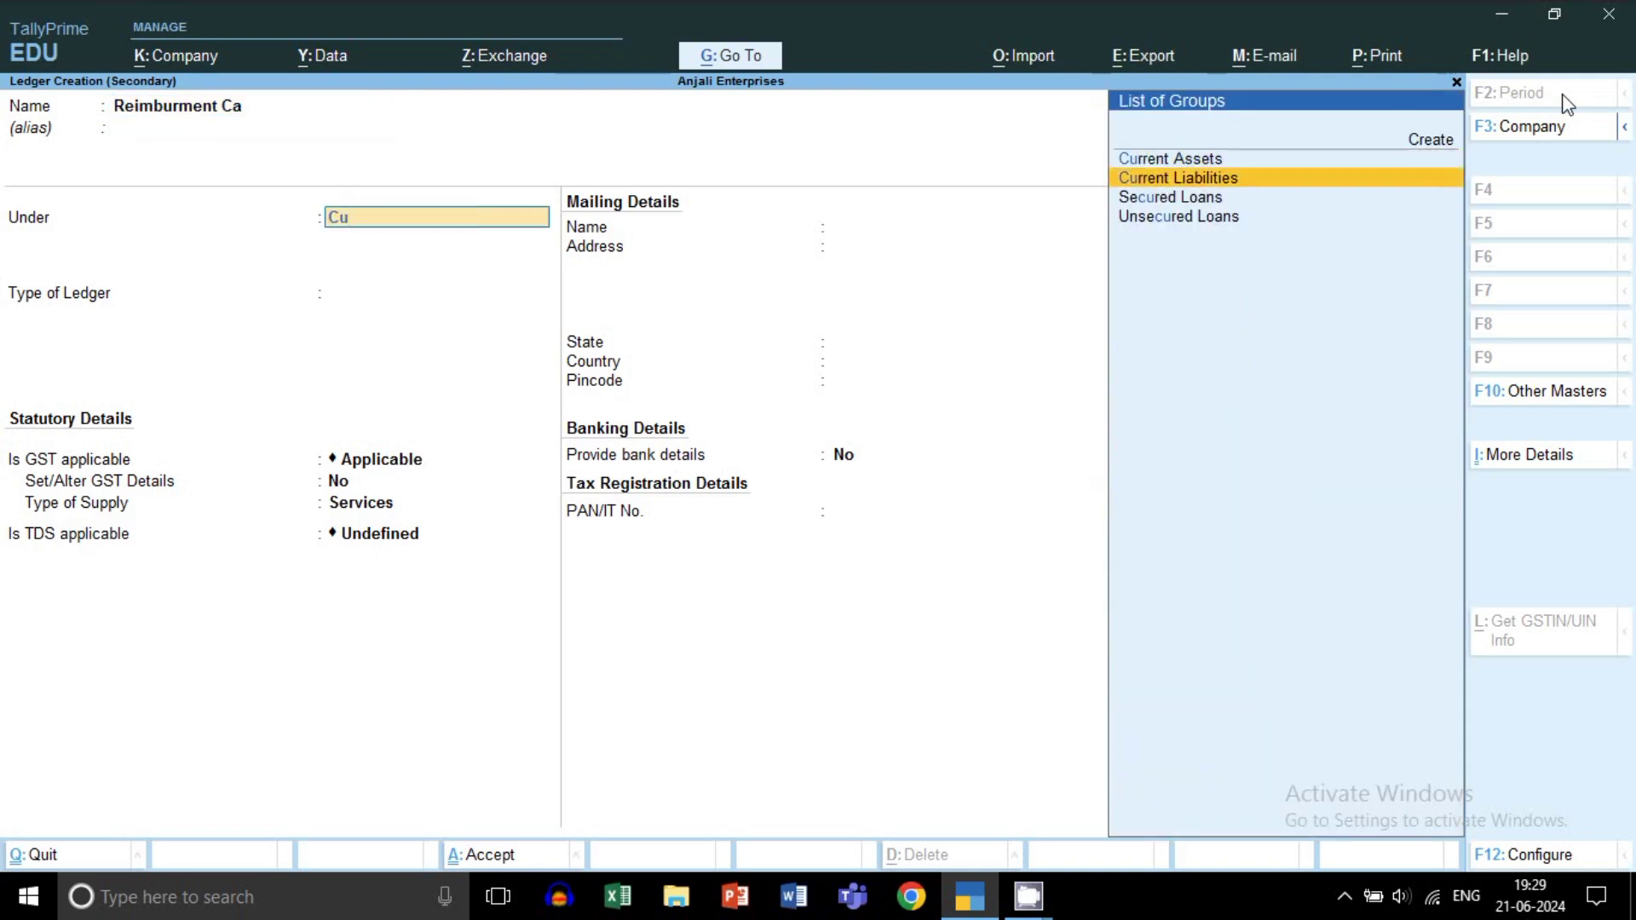
{"action": "key", "text": "Return"}
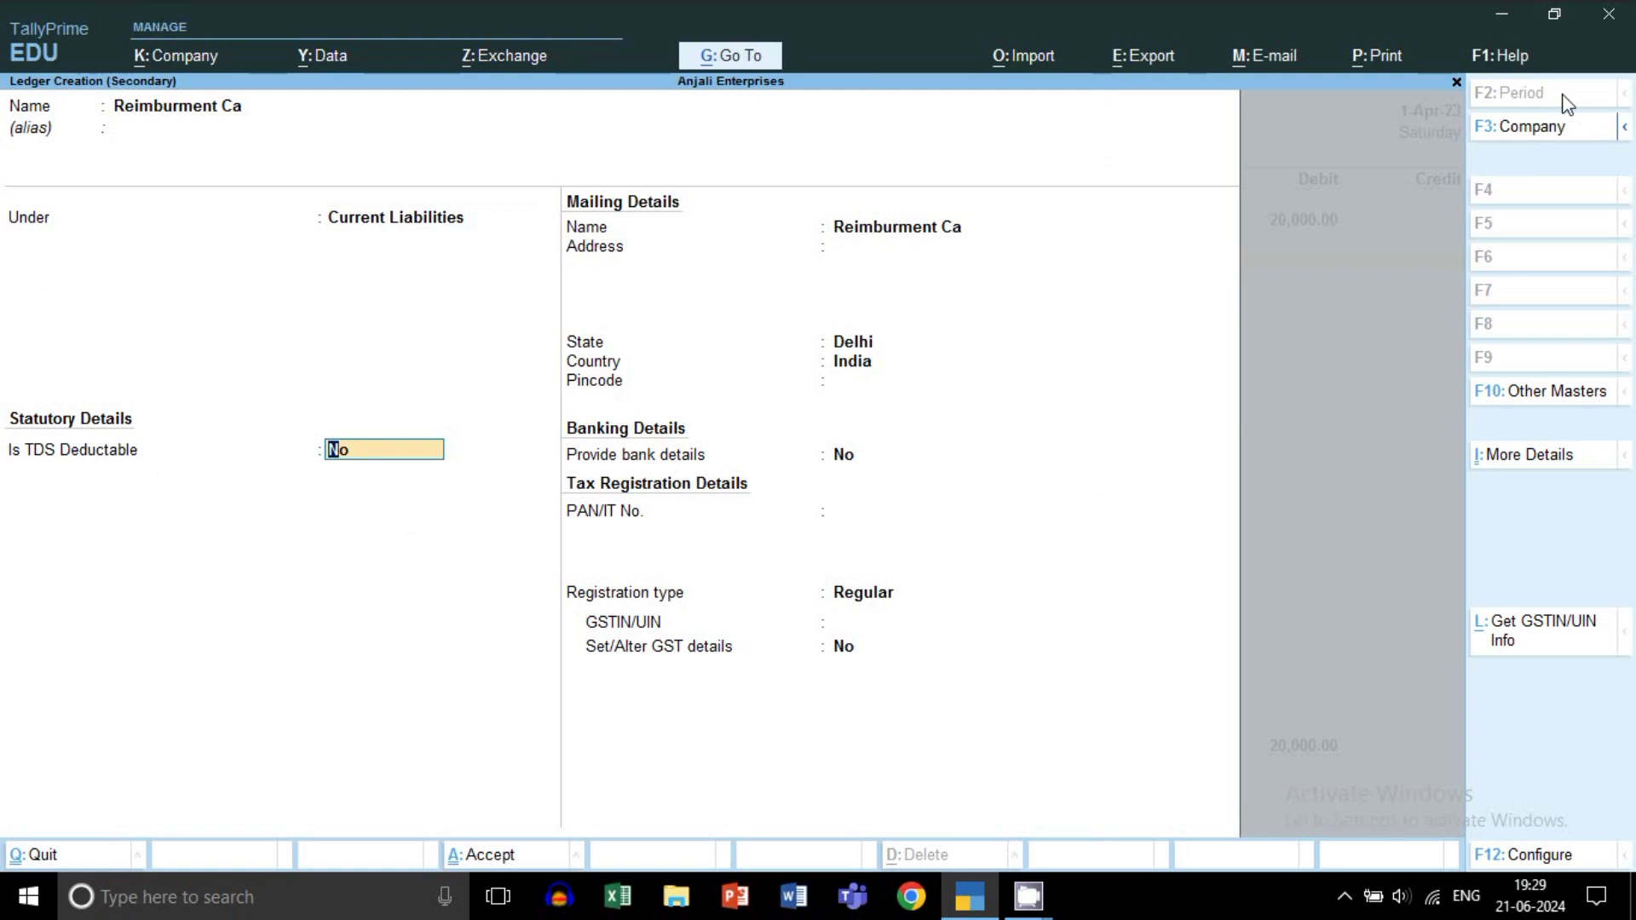
{"action": "key", "text": "Return"}
{"action": "key", "text": "Return"}
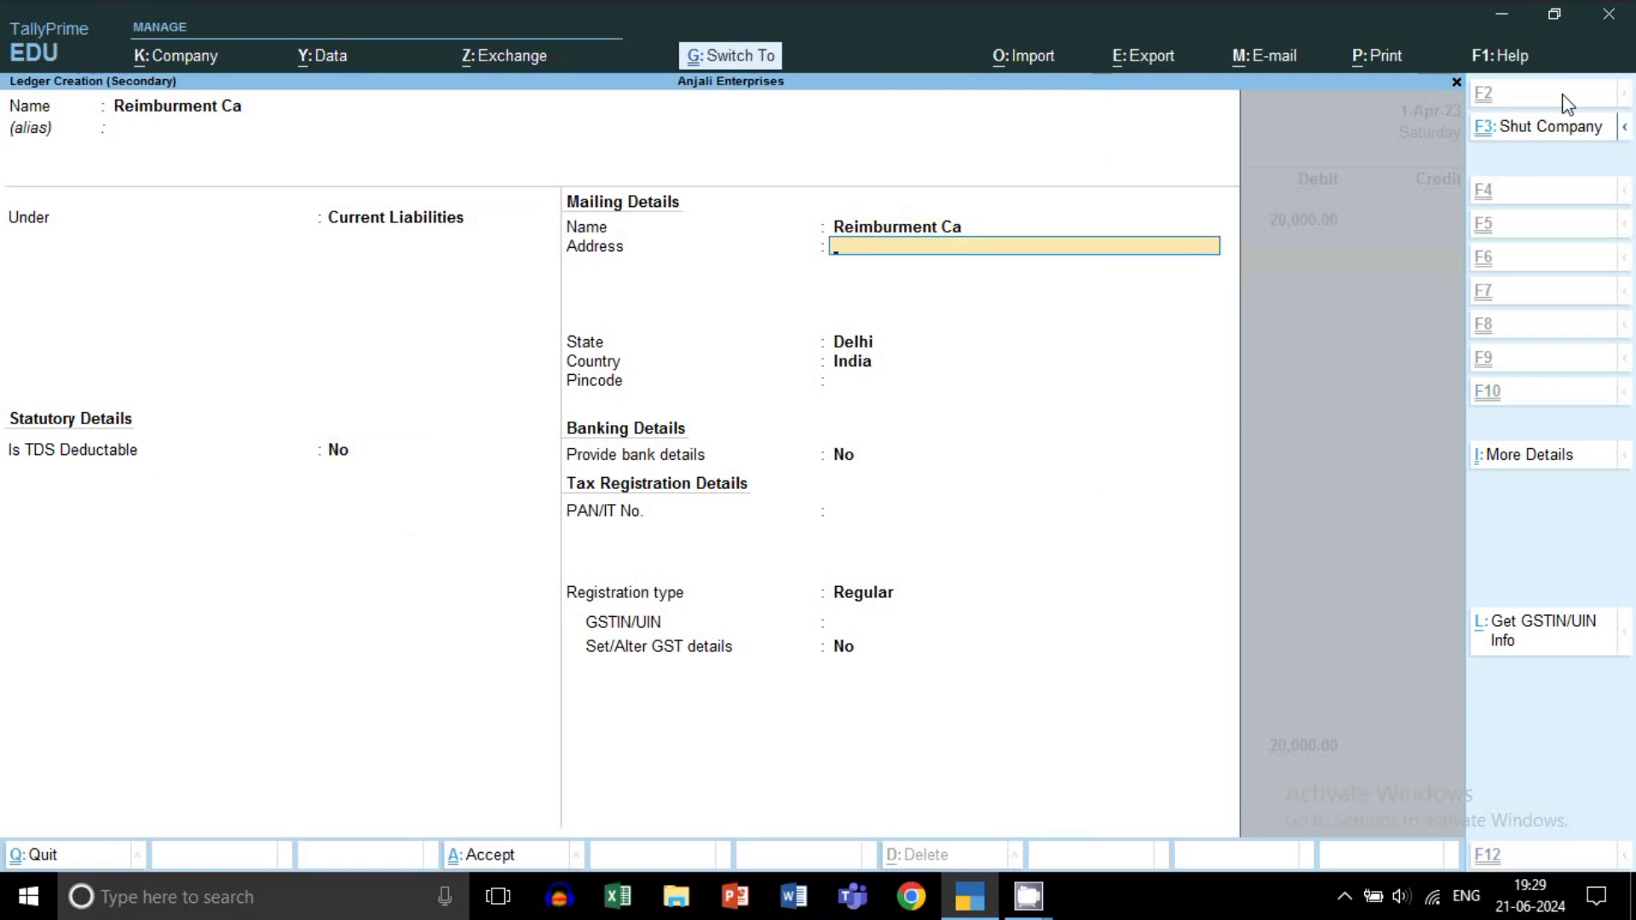
{"action": "key", "text": "ctrl+a"}
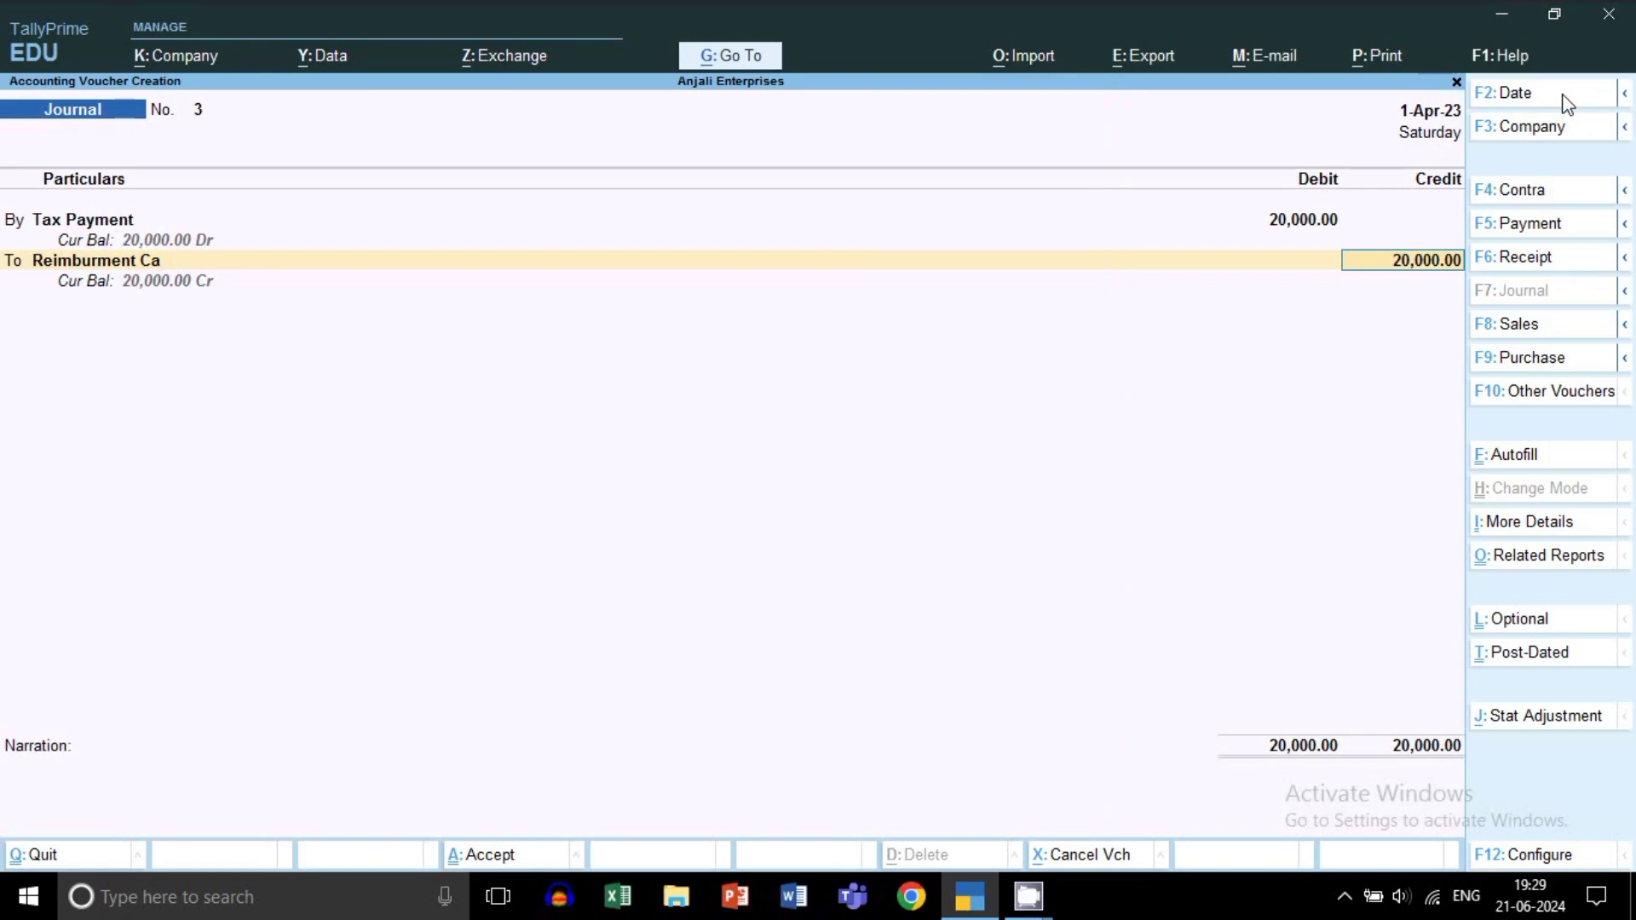
Step: Accept the 20,000 credit to Reimburment Ca, enter the narration "tds pymnt" and save the journal voucher
{"action": "key", "text": "Return"}
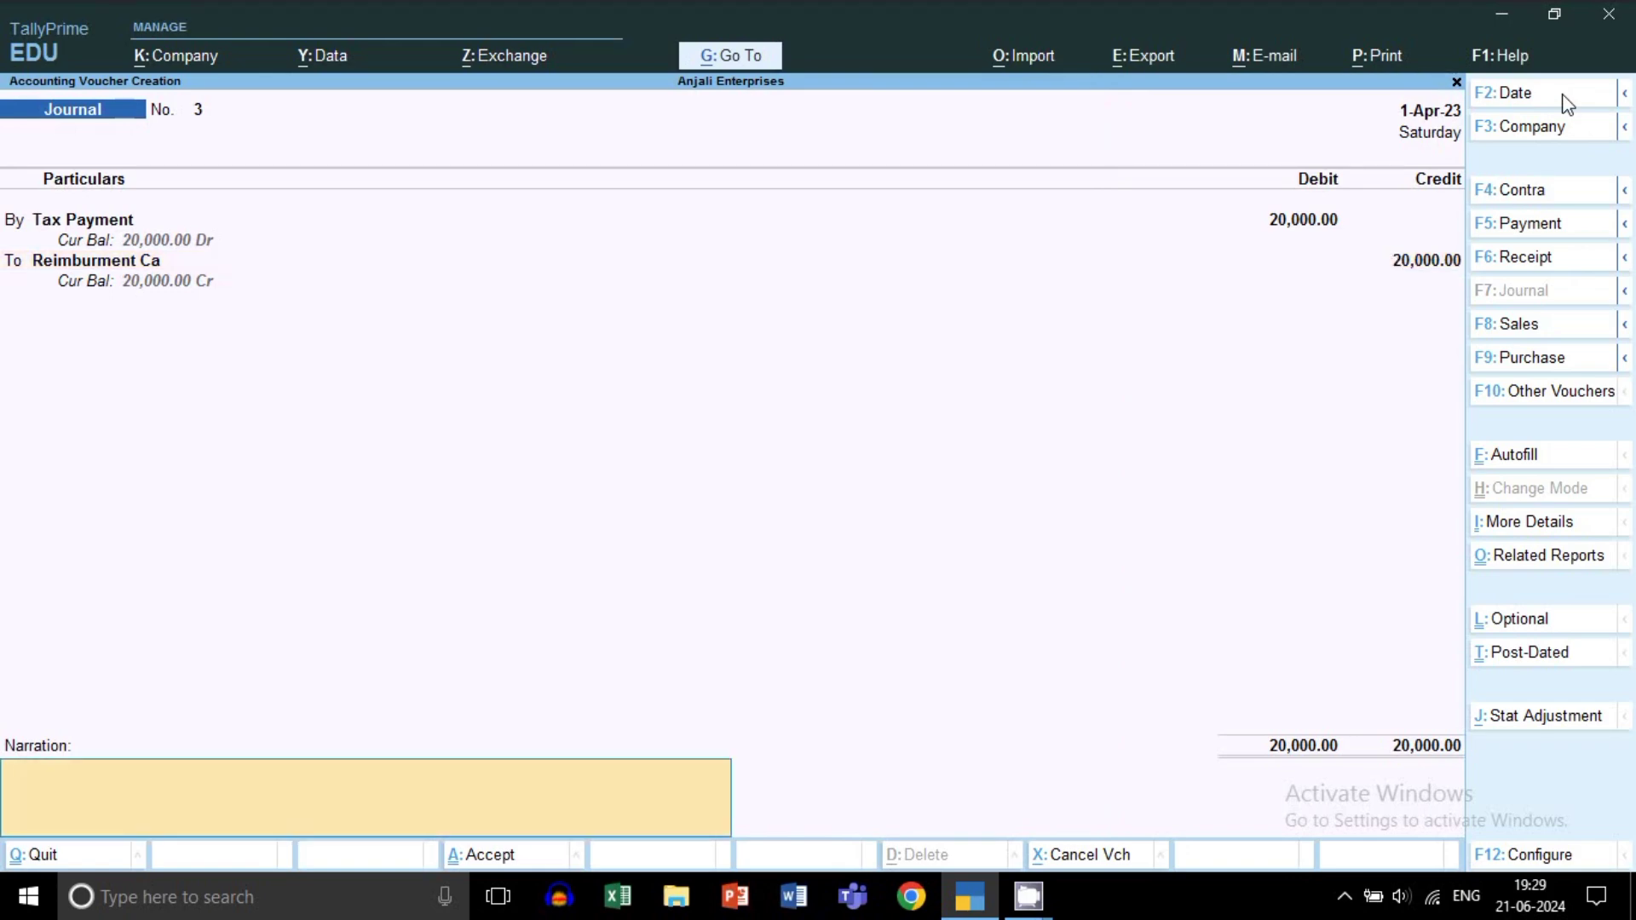
{"action": "type", "text": "tds pymnt"}
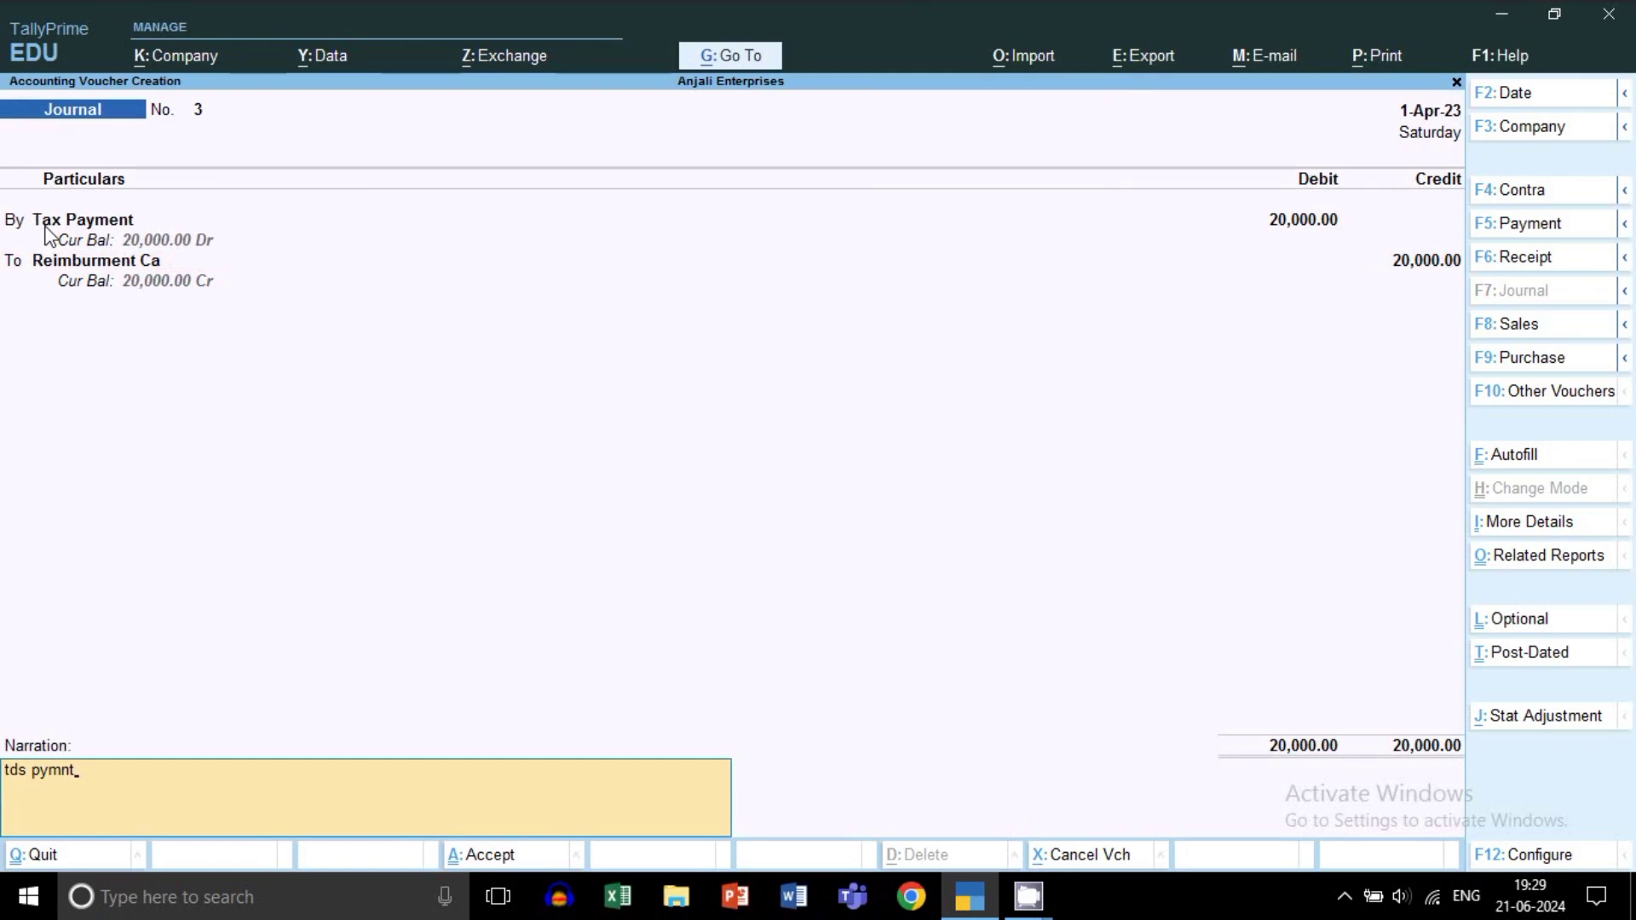
{"action": "key", "text": "ctrl"}
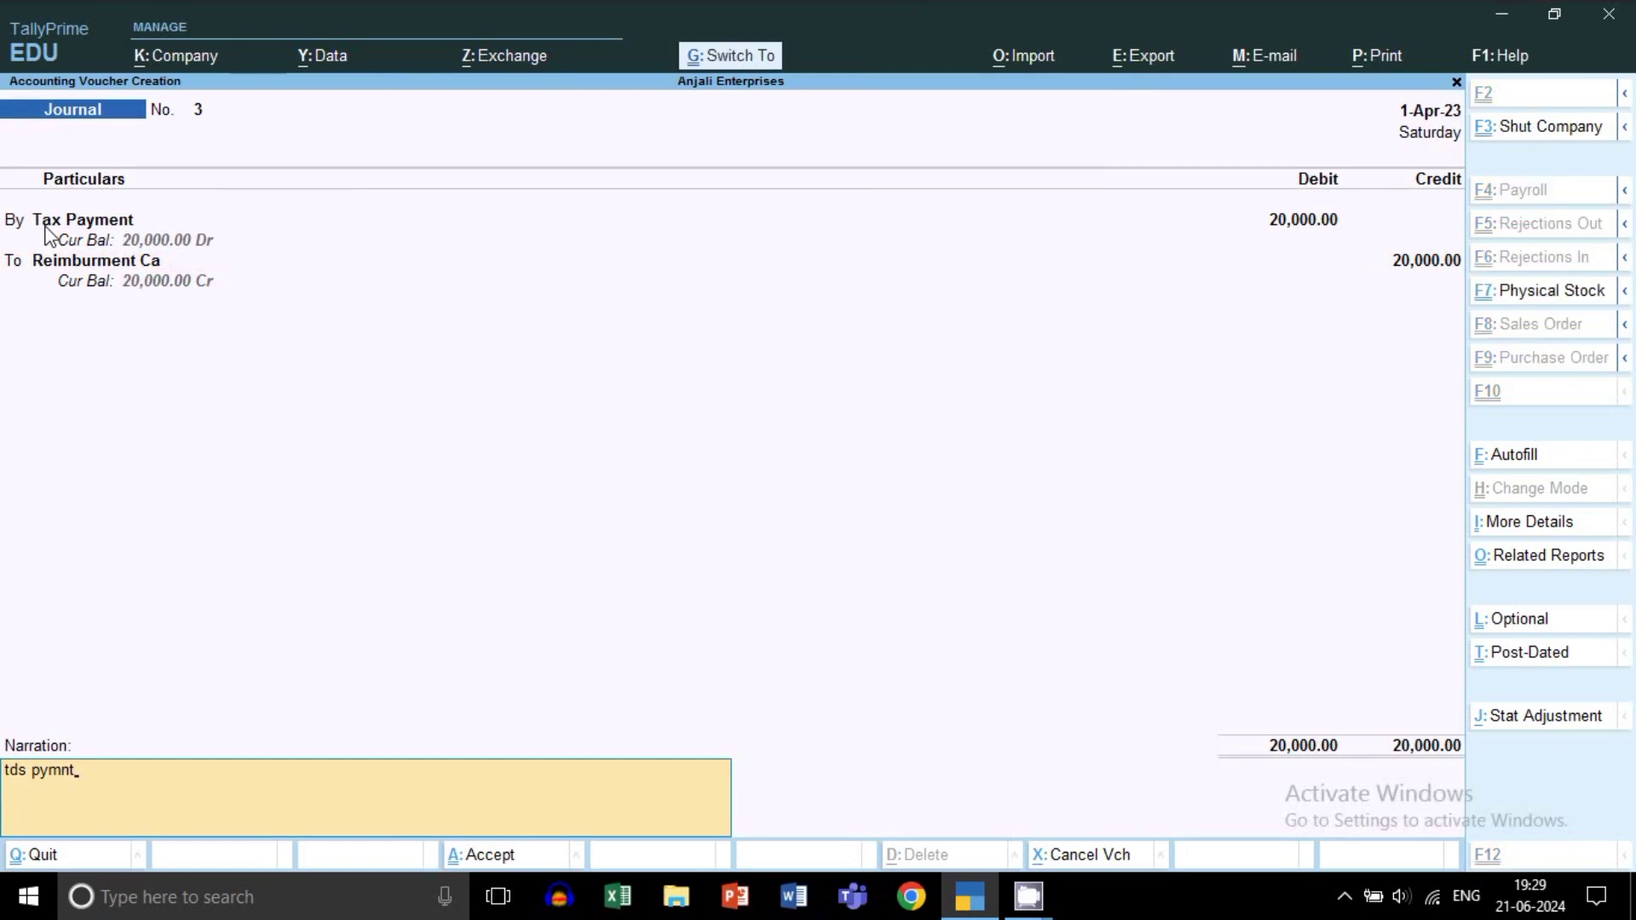
{"action": "key", "text": "ctrl+a"}
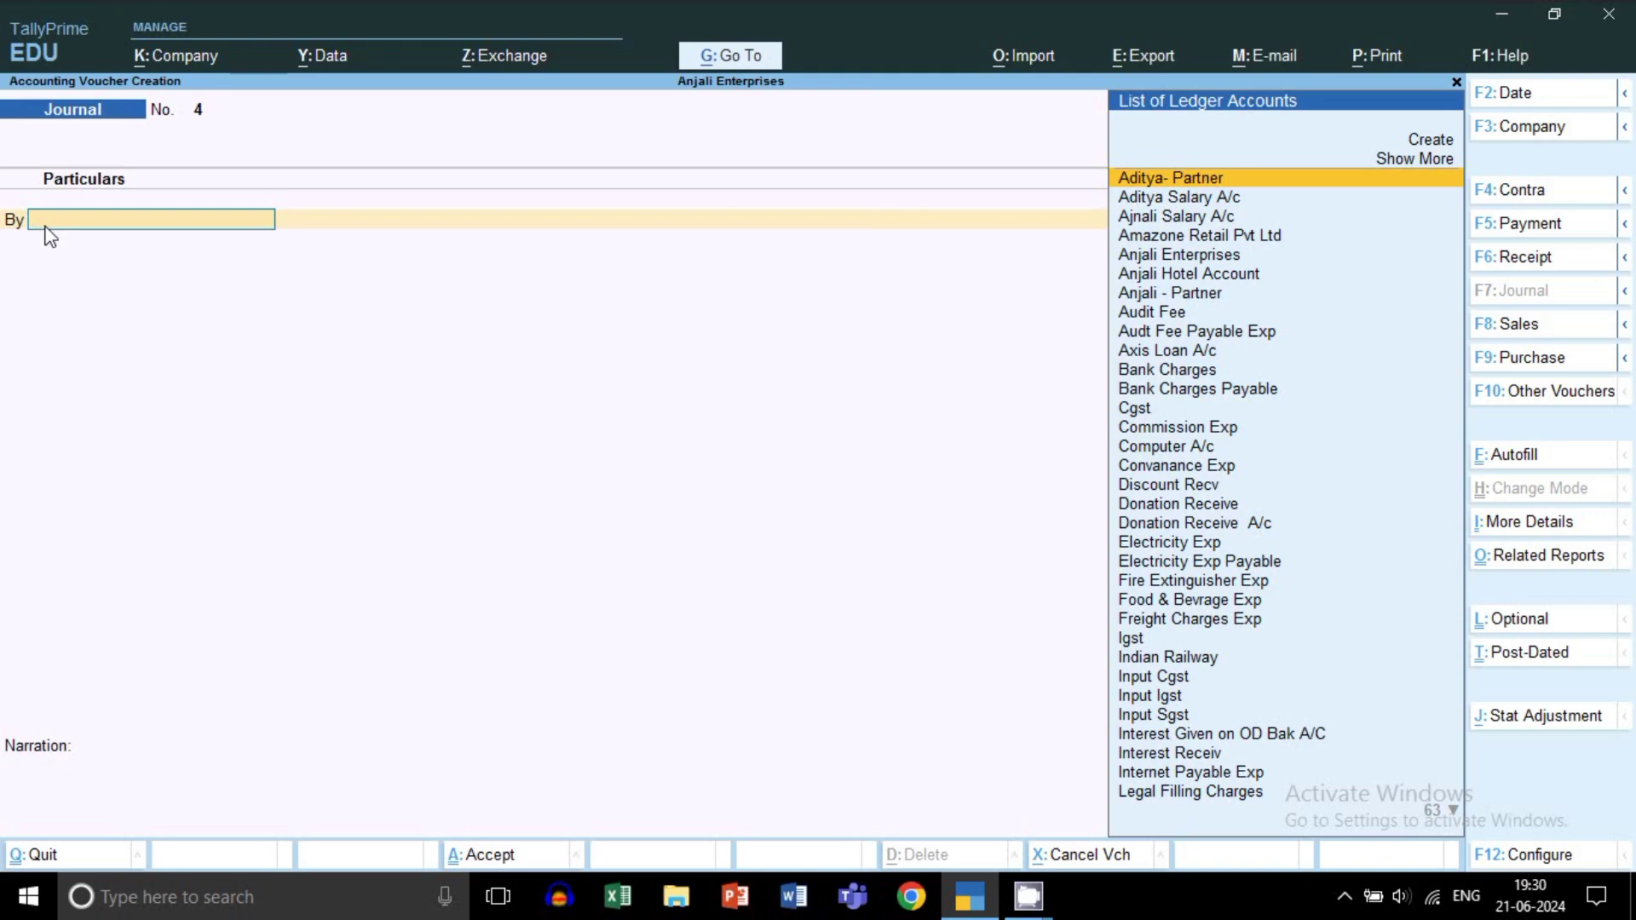
Step: Debit the SALARY Exp ledger with 50,000 in the new journal voucher
{"action": "type", "text": "Sala"}
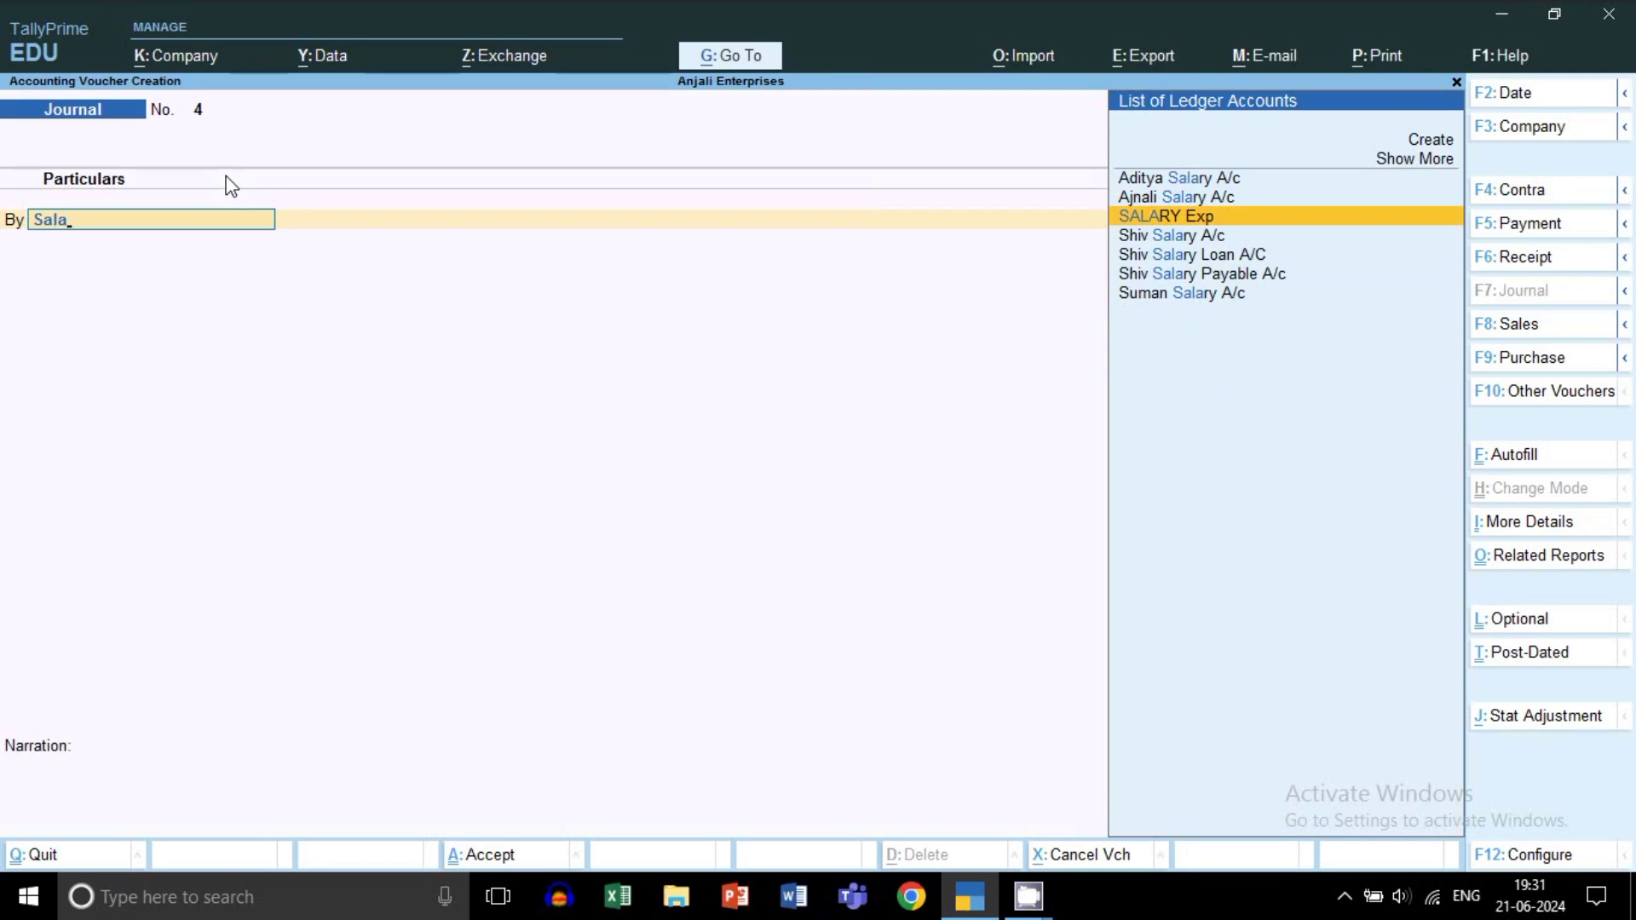
{"action": "key", "text": "Return"}
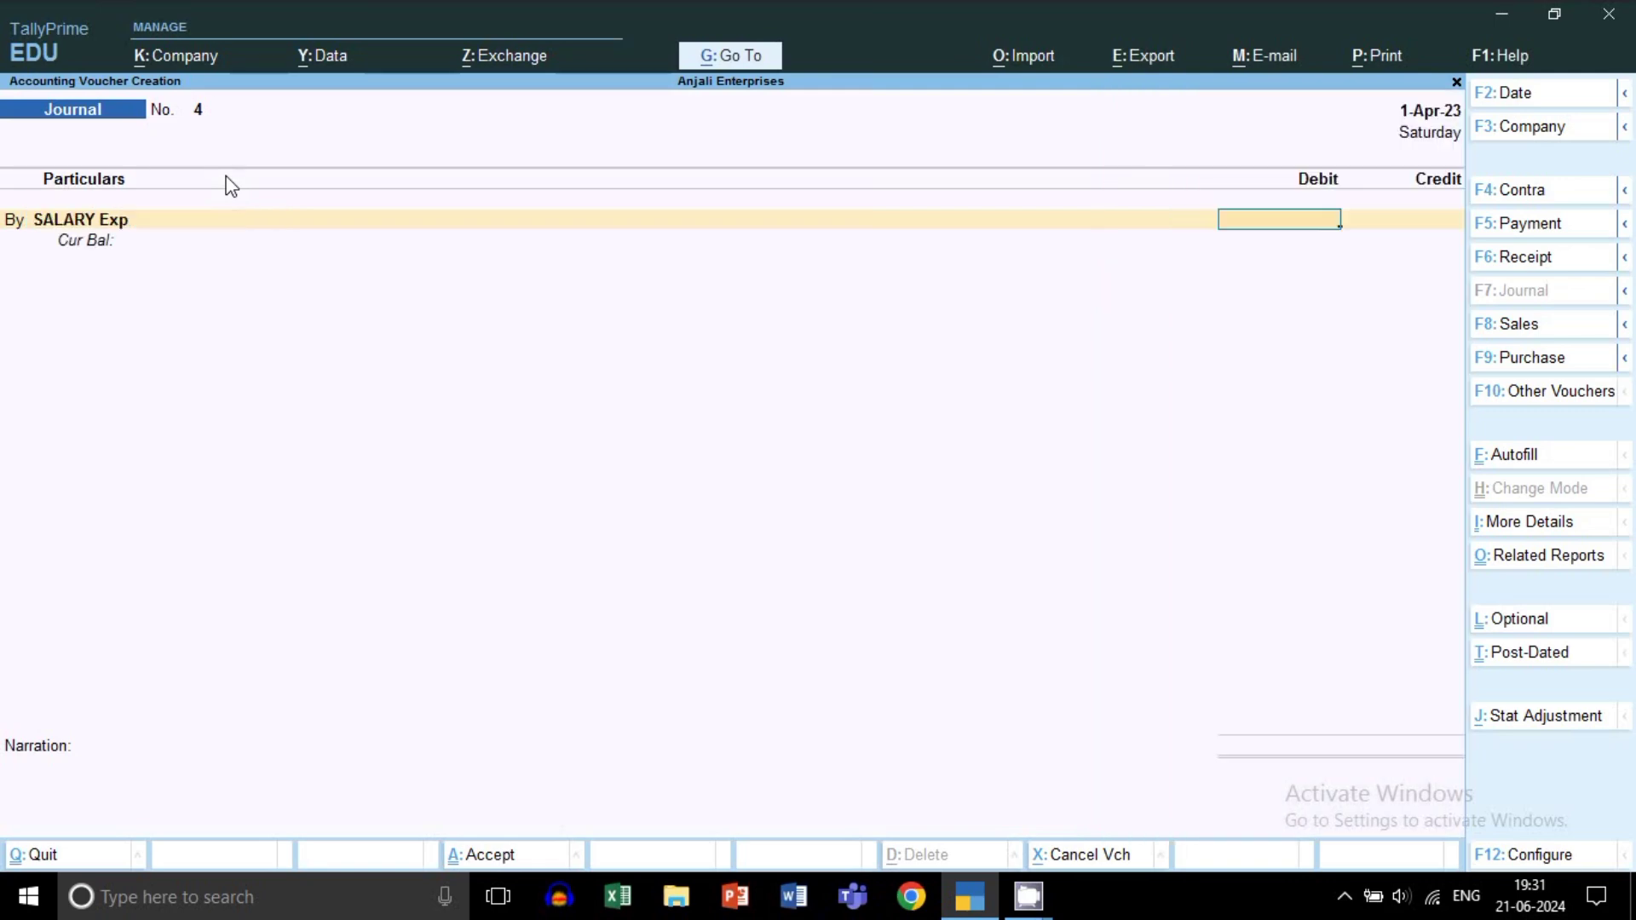
{"action": "type", "text": "50000"}
{"action": "key", "text": "Return"}
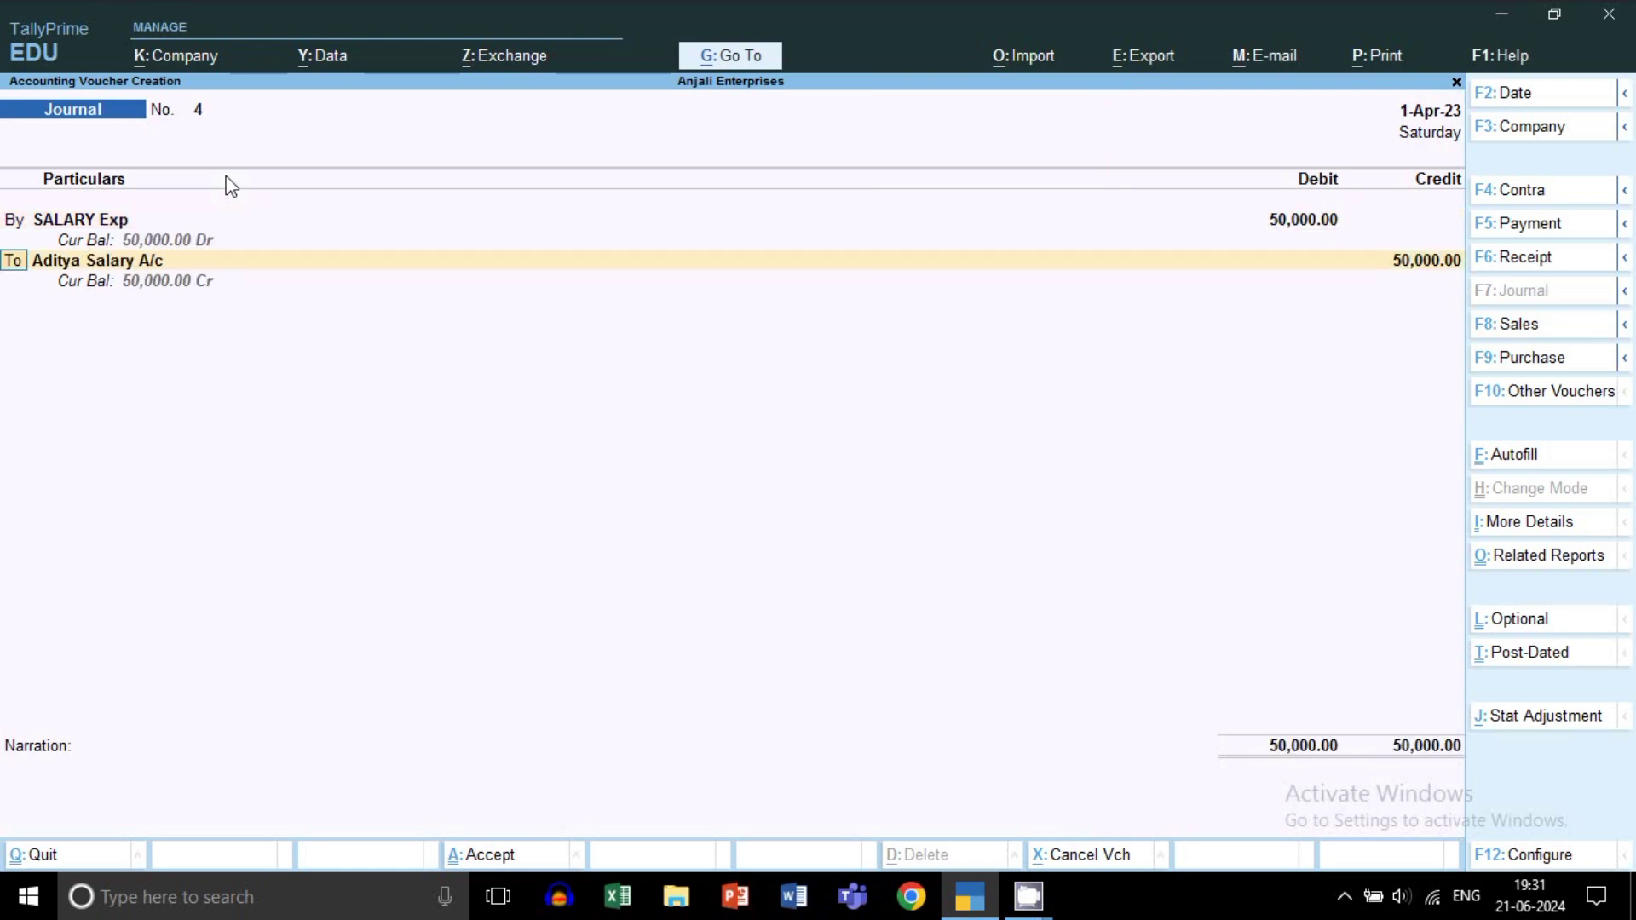
Step: Make the second line a debit to the Reimburment Ca ledger with an amount of 20,000
{"action": "type", "text": "by"}
{"action": "key", "text": "Return"}
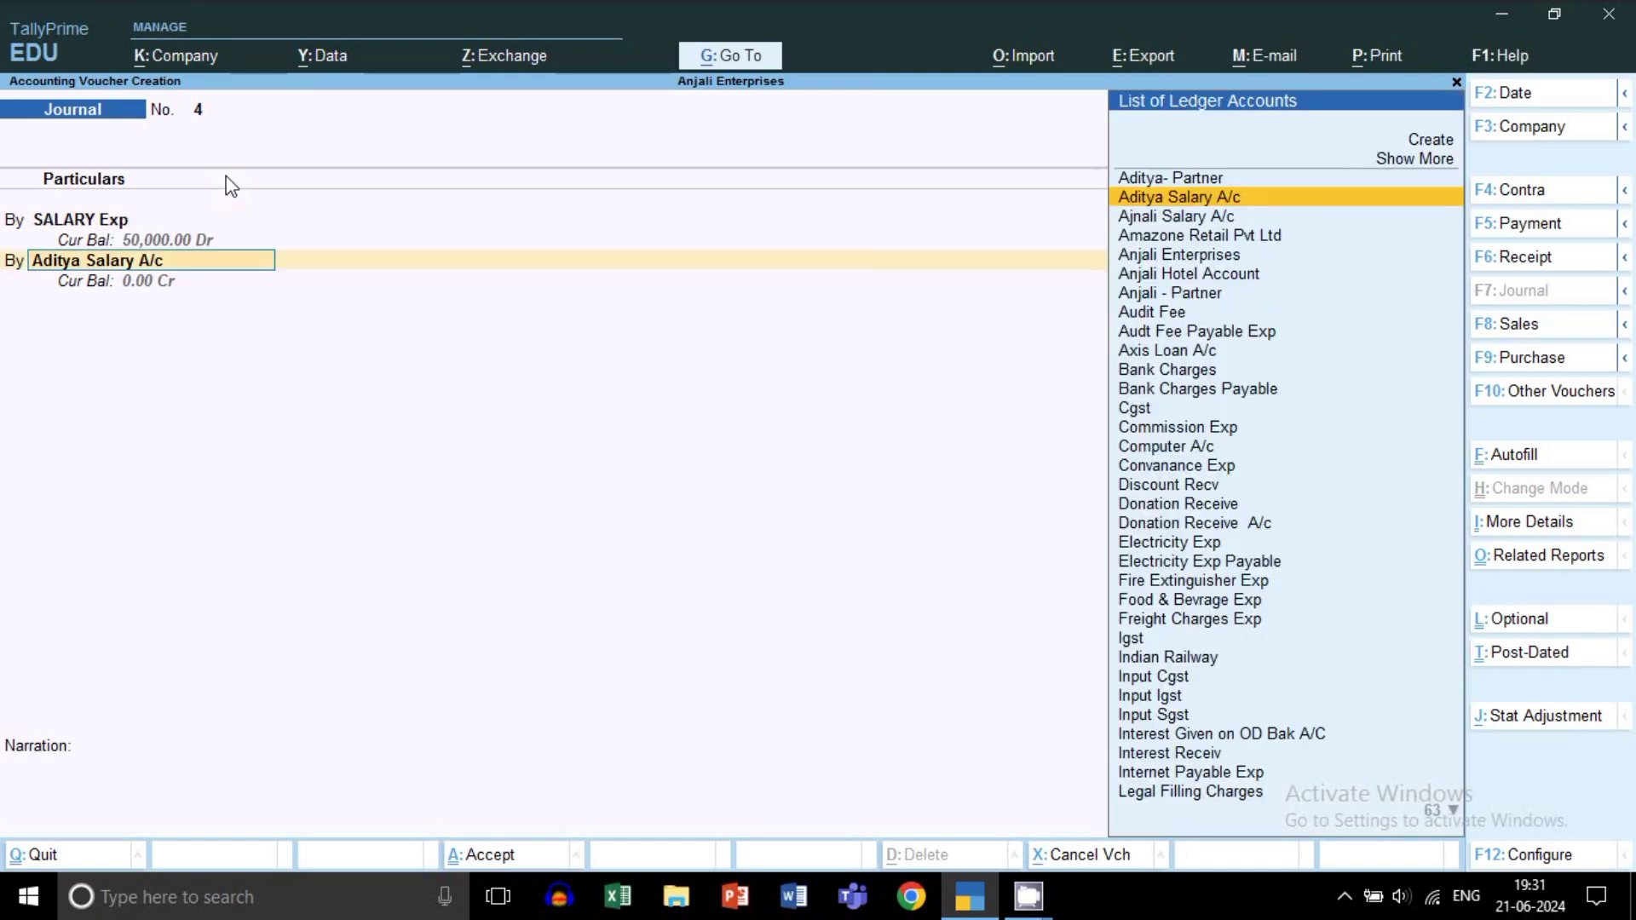
{"action": "type", "text": "Re"}
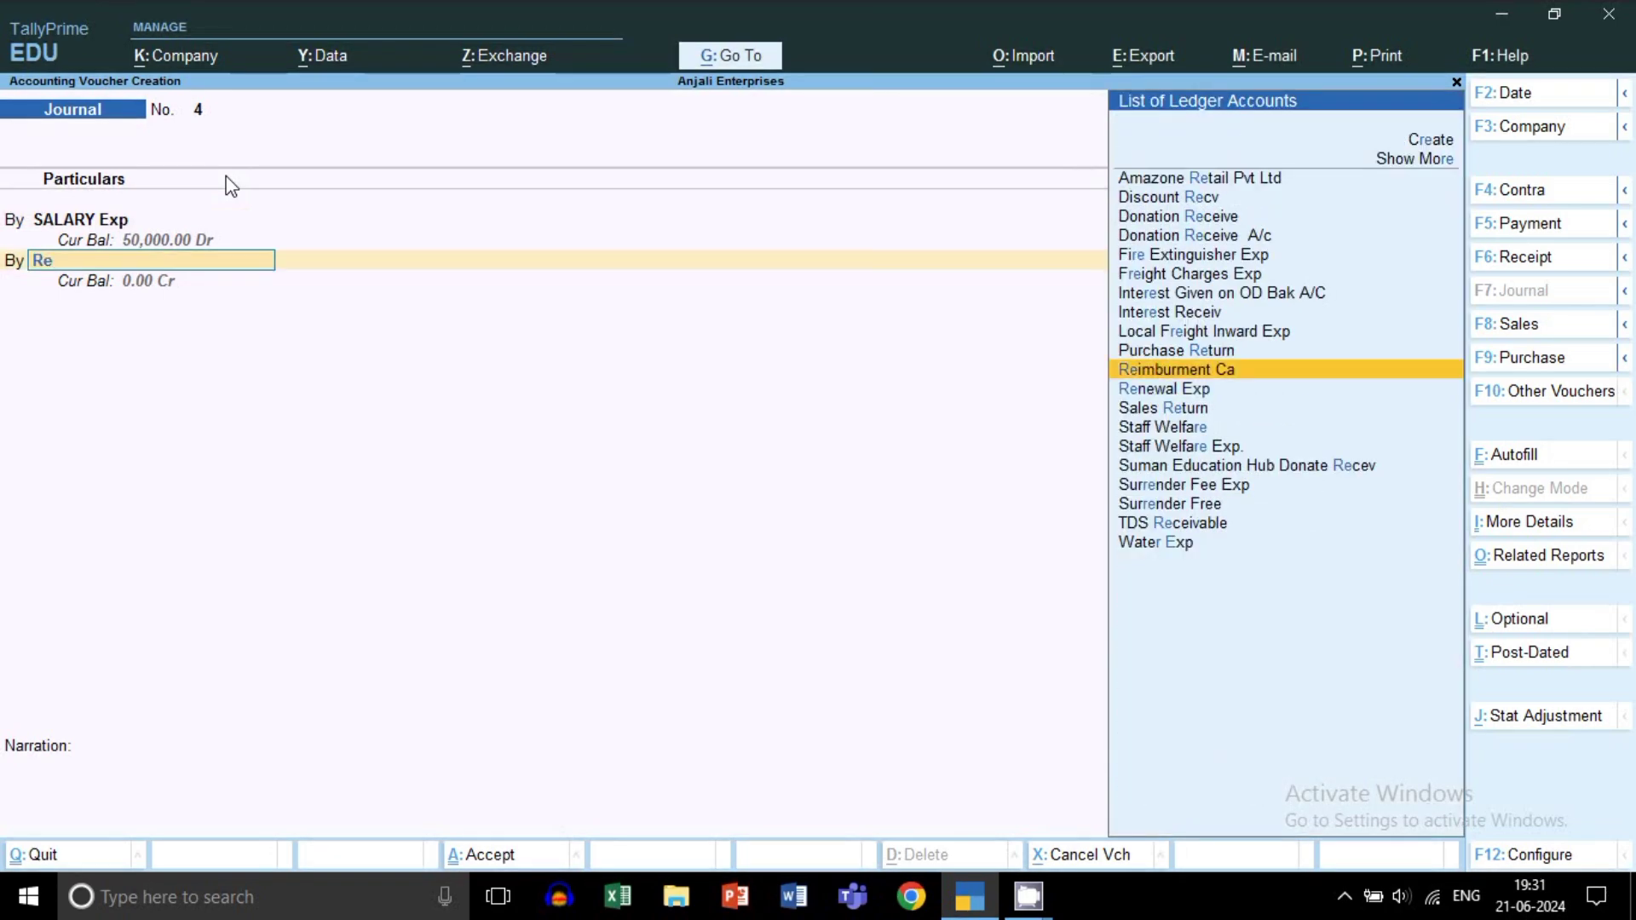
{"action": "key", "text": "Return"}
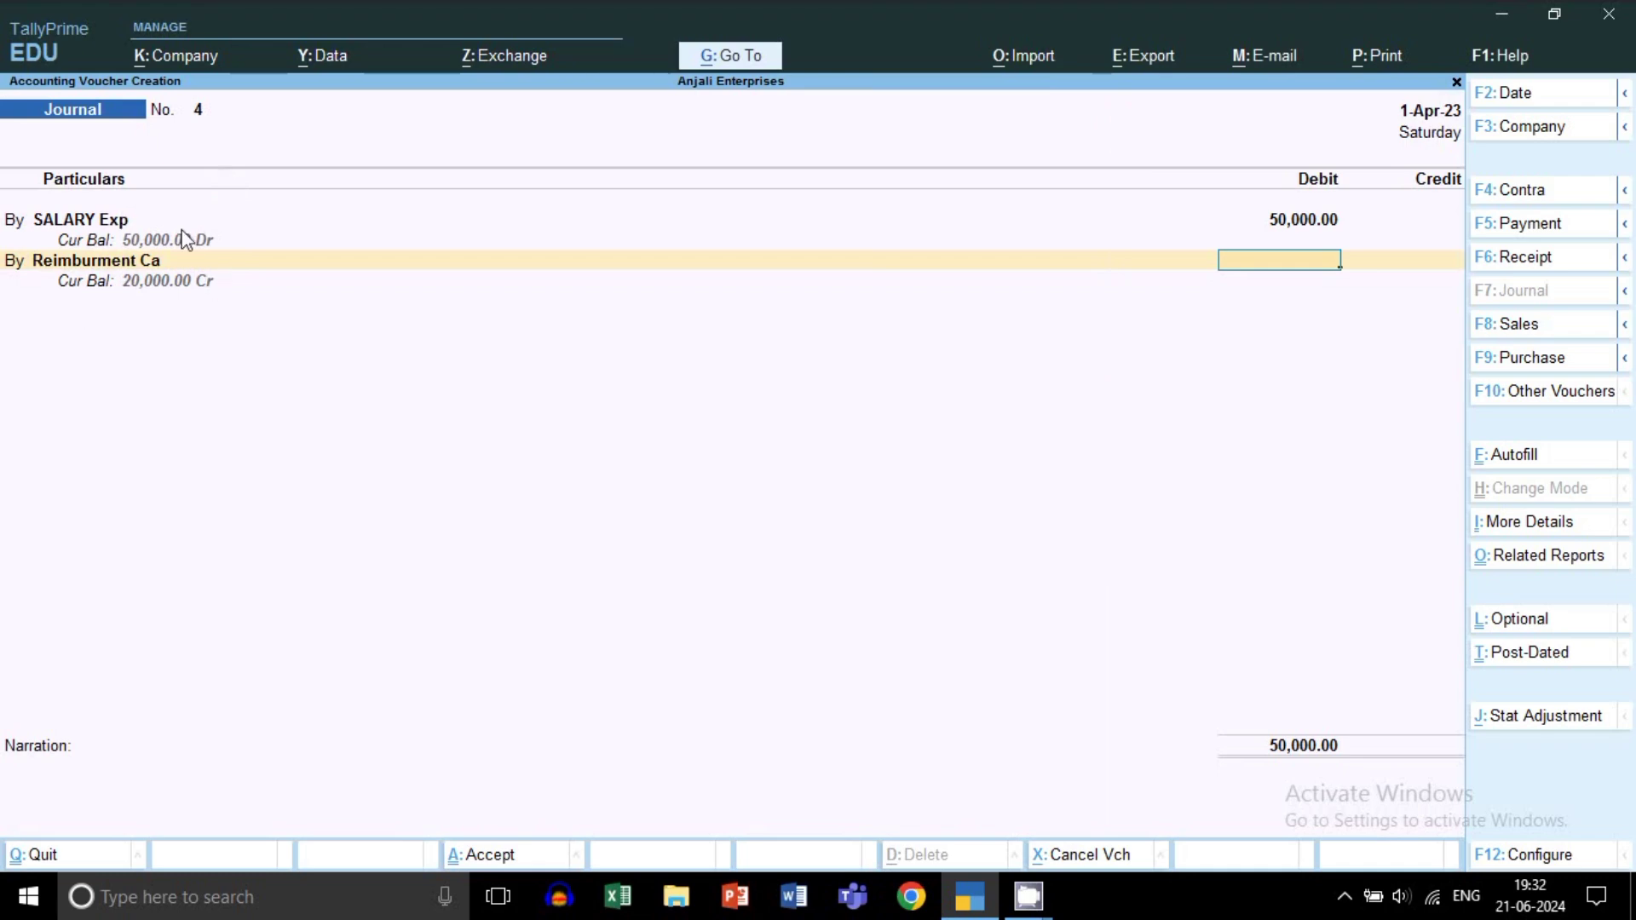
{"action": "type", "text": "20000"}
{"action": "key", "text": "Return"}
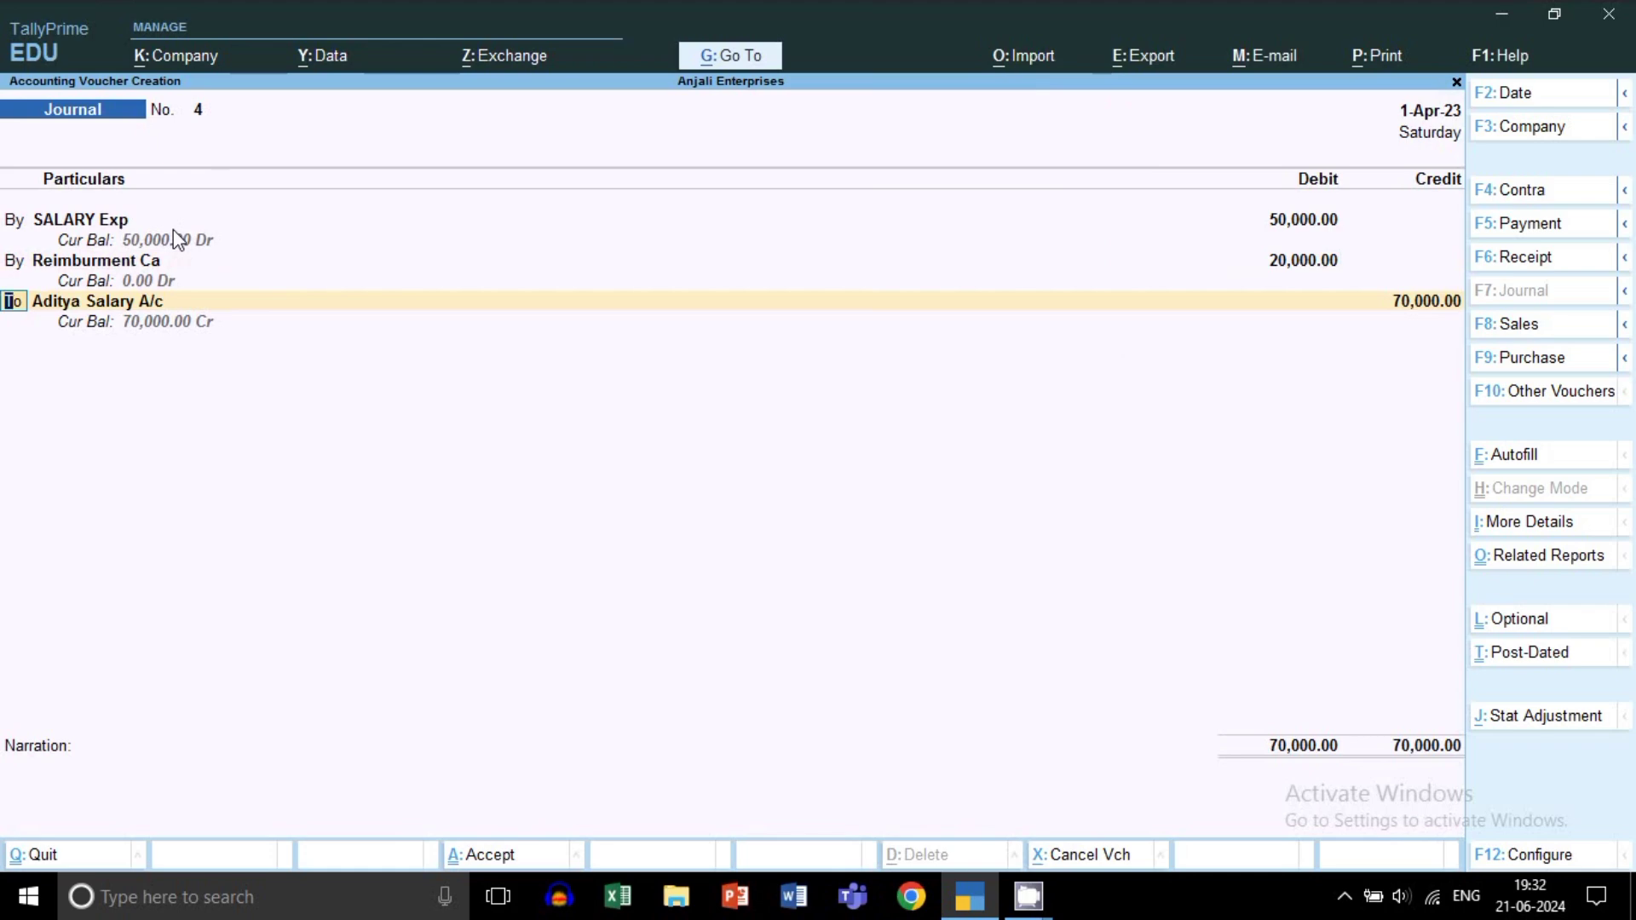
Step: Search the ledger list of the credit line for an existing salary payable account
{"action": "key", "text": "Return"}
{"action": "type", "text": "Sal"}
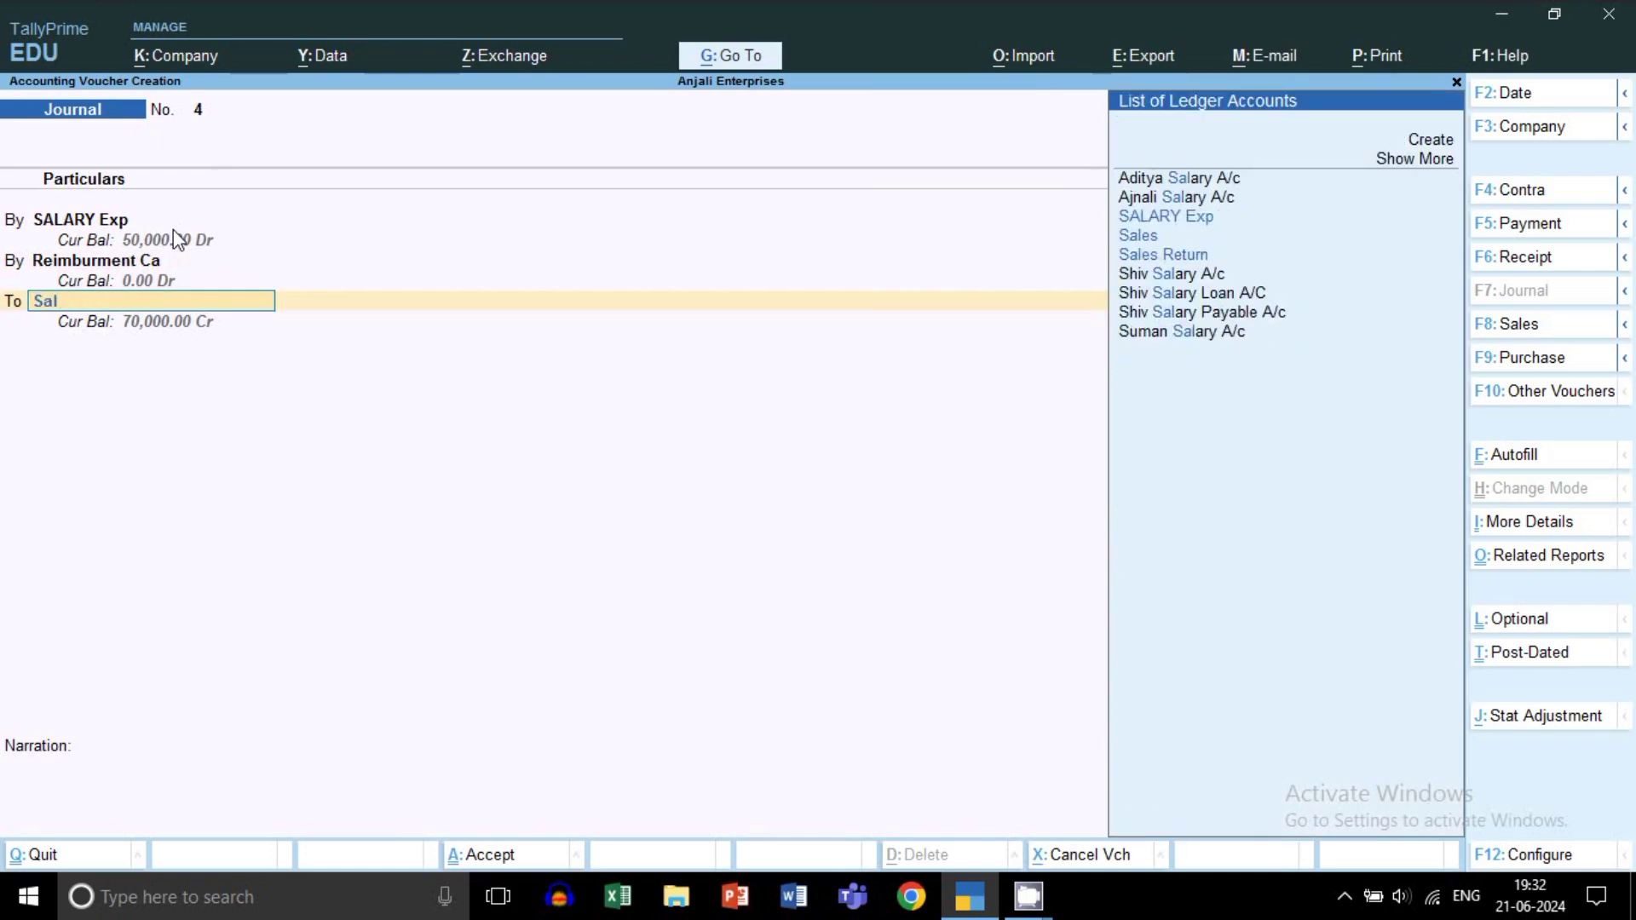
{"action": "key", "text": "Down"}
{"action": "key", "text": "Down"}
{"action": "key", "text": "Down"}
{"action": "key", "text": "Down"}
{"action": "key", "text": "Down"}
{"action": "key", "text": "Down"}
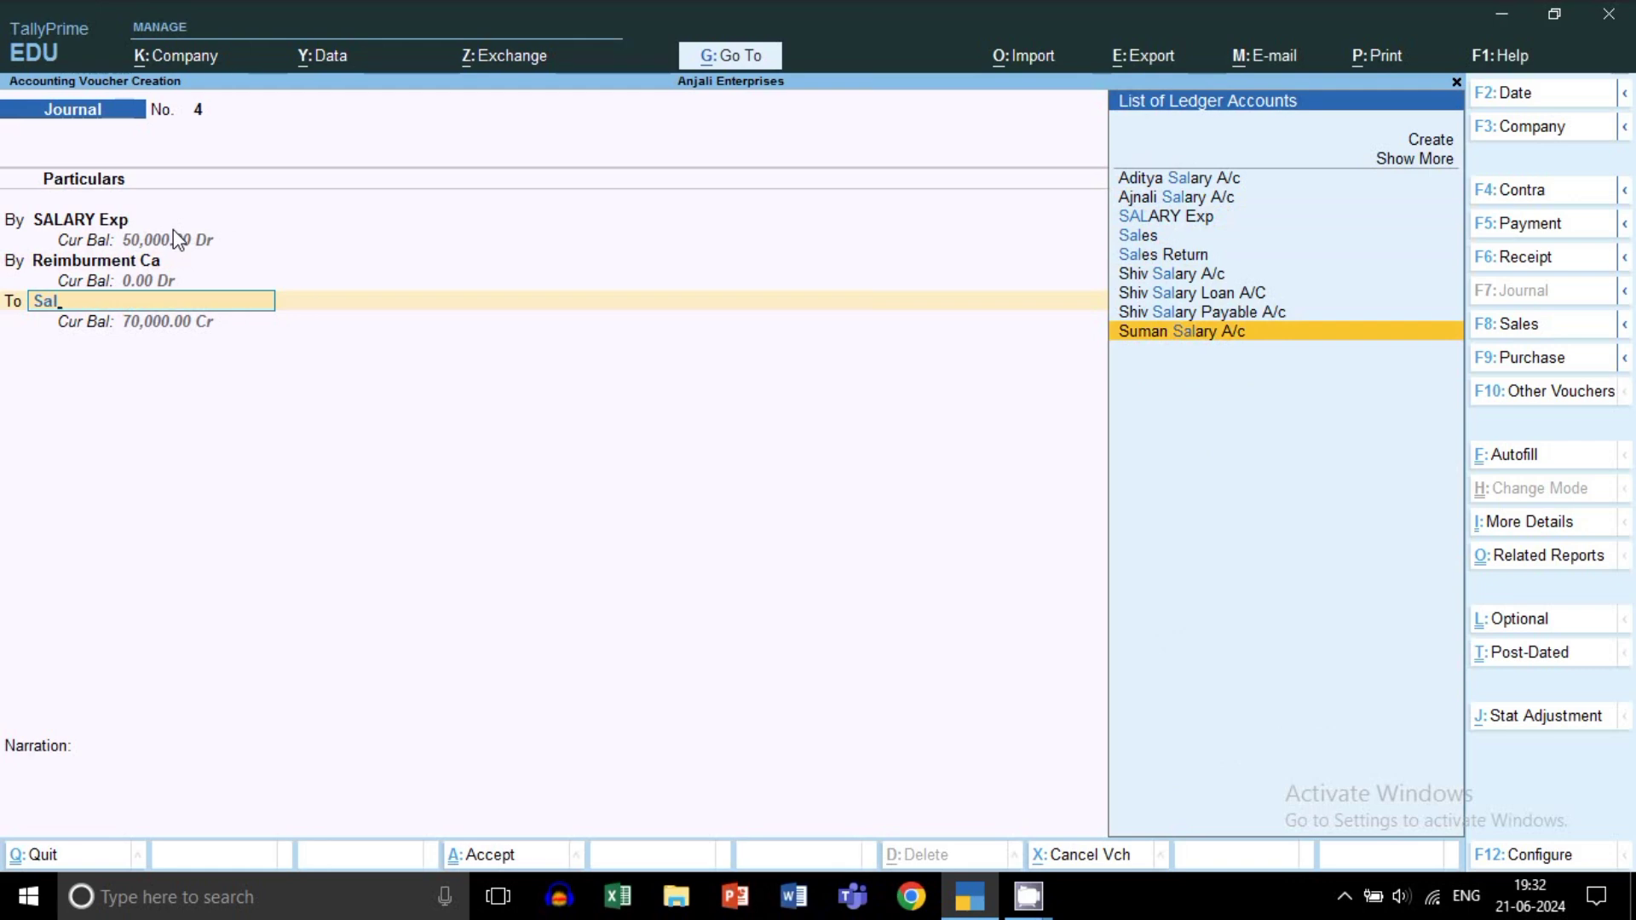
{"action": "key", "text": "Up"}
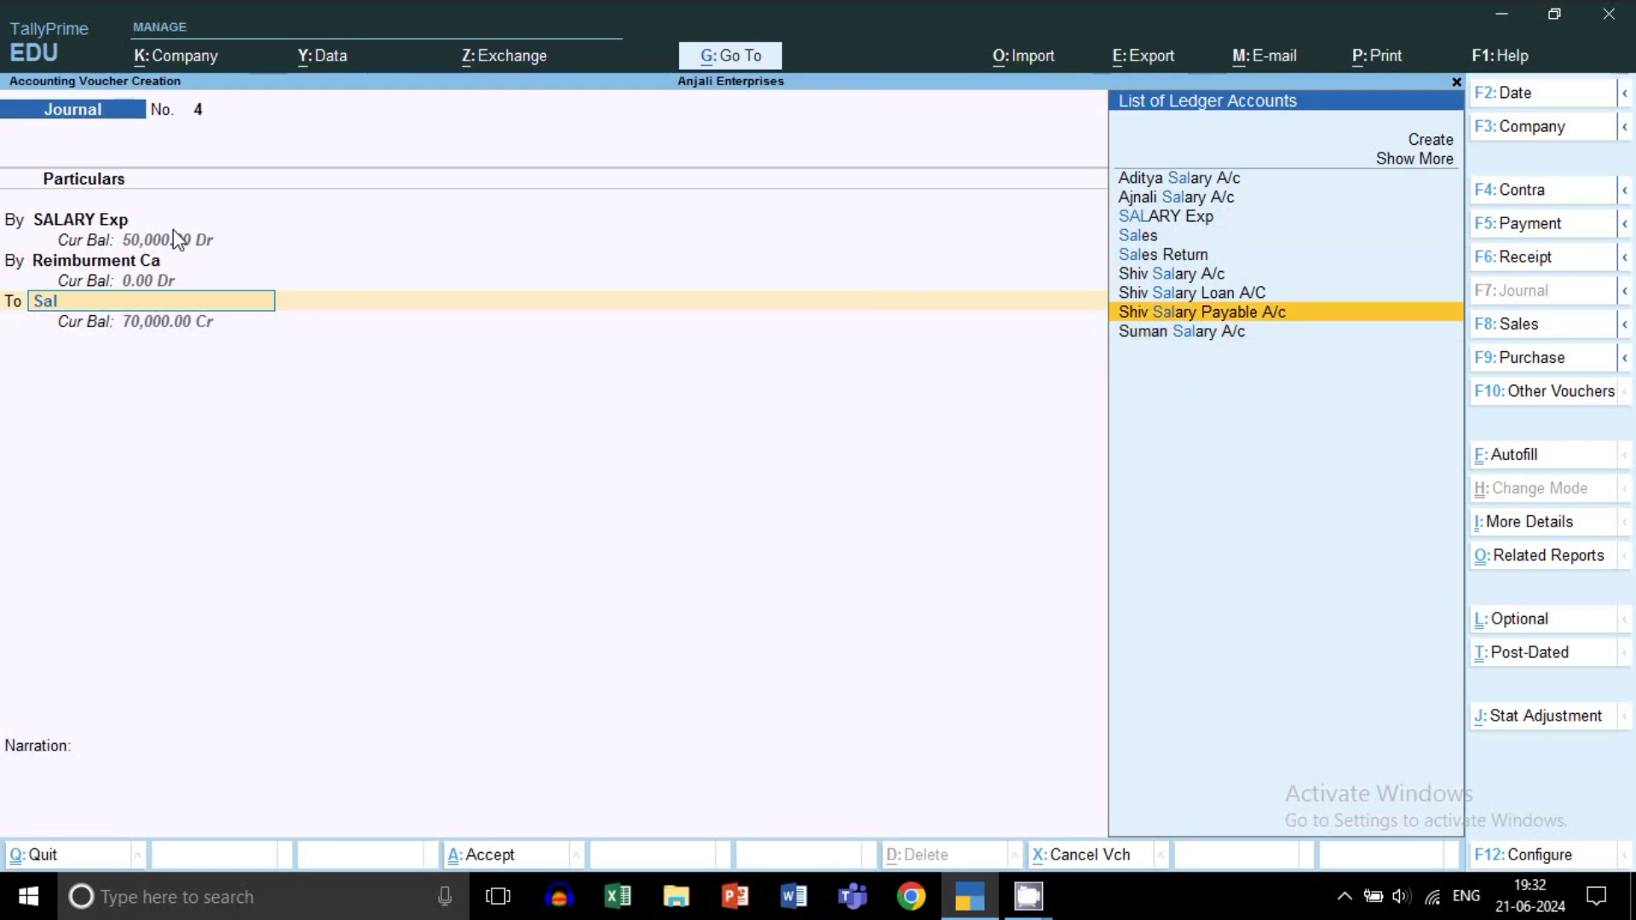
Step: Create a ledger named Salary Pbl under Current Liabilities for the credit line and save it
{"action": "key", "text": "alt+c"}
{"action": "type", "text": "Sa"}
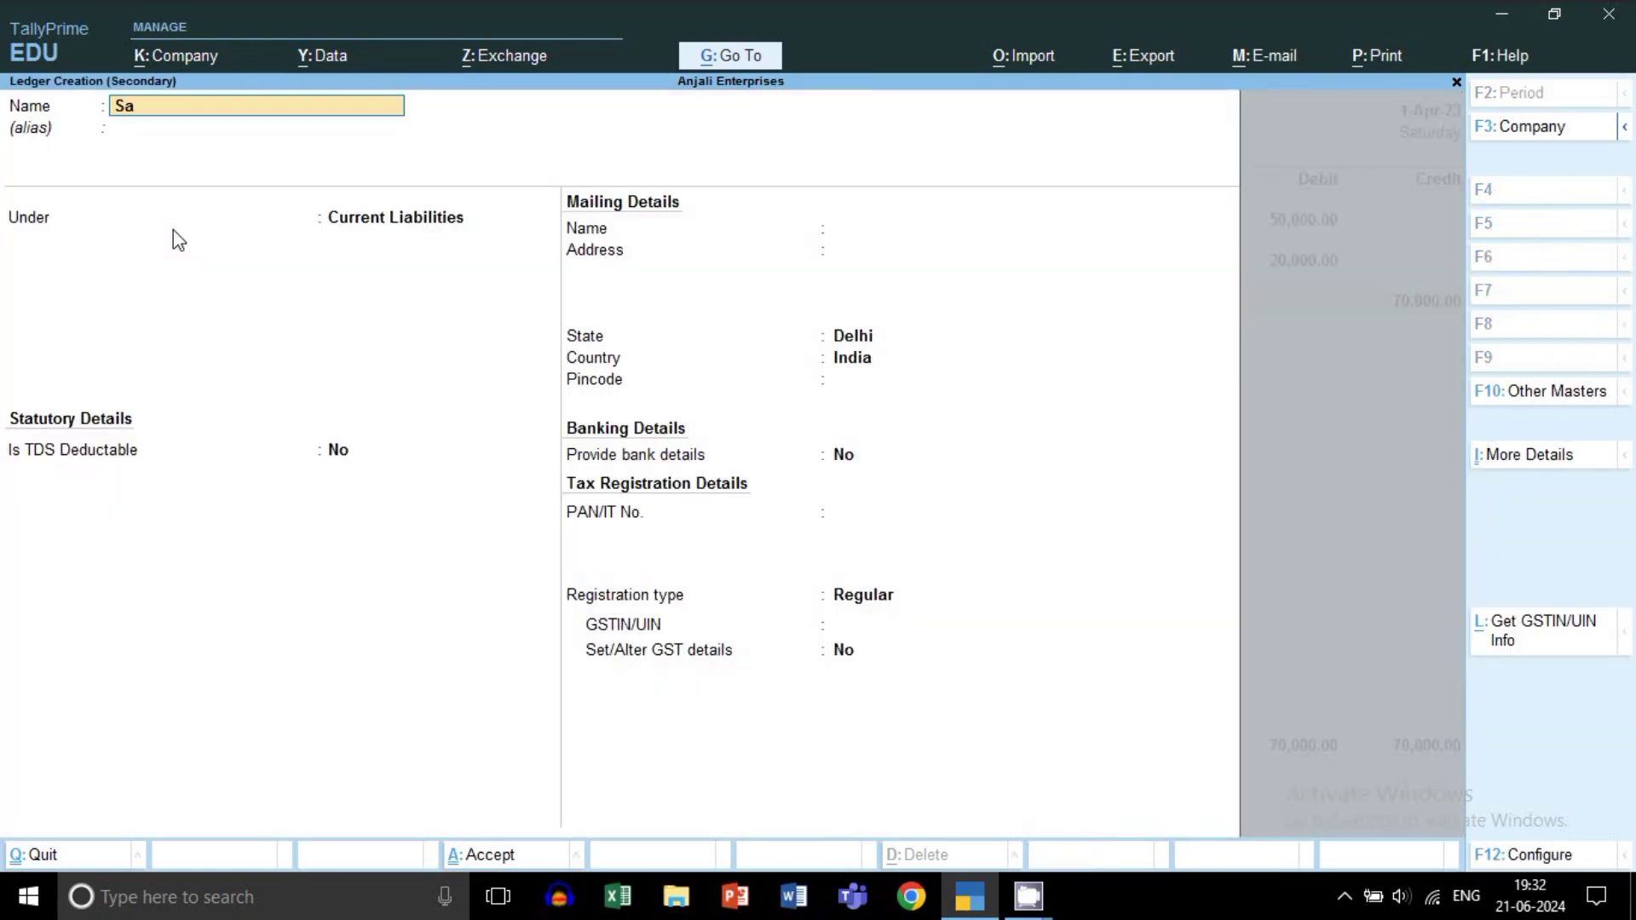
{"action": "type", "text": "lary Pbl"}
{"action": "key", "text": "Return"}
{"action": "key", "text": "Return"}
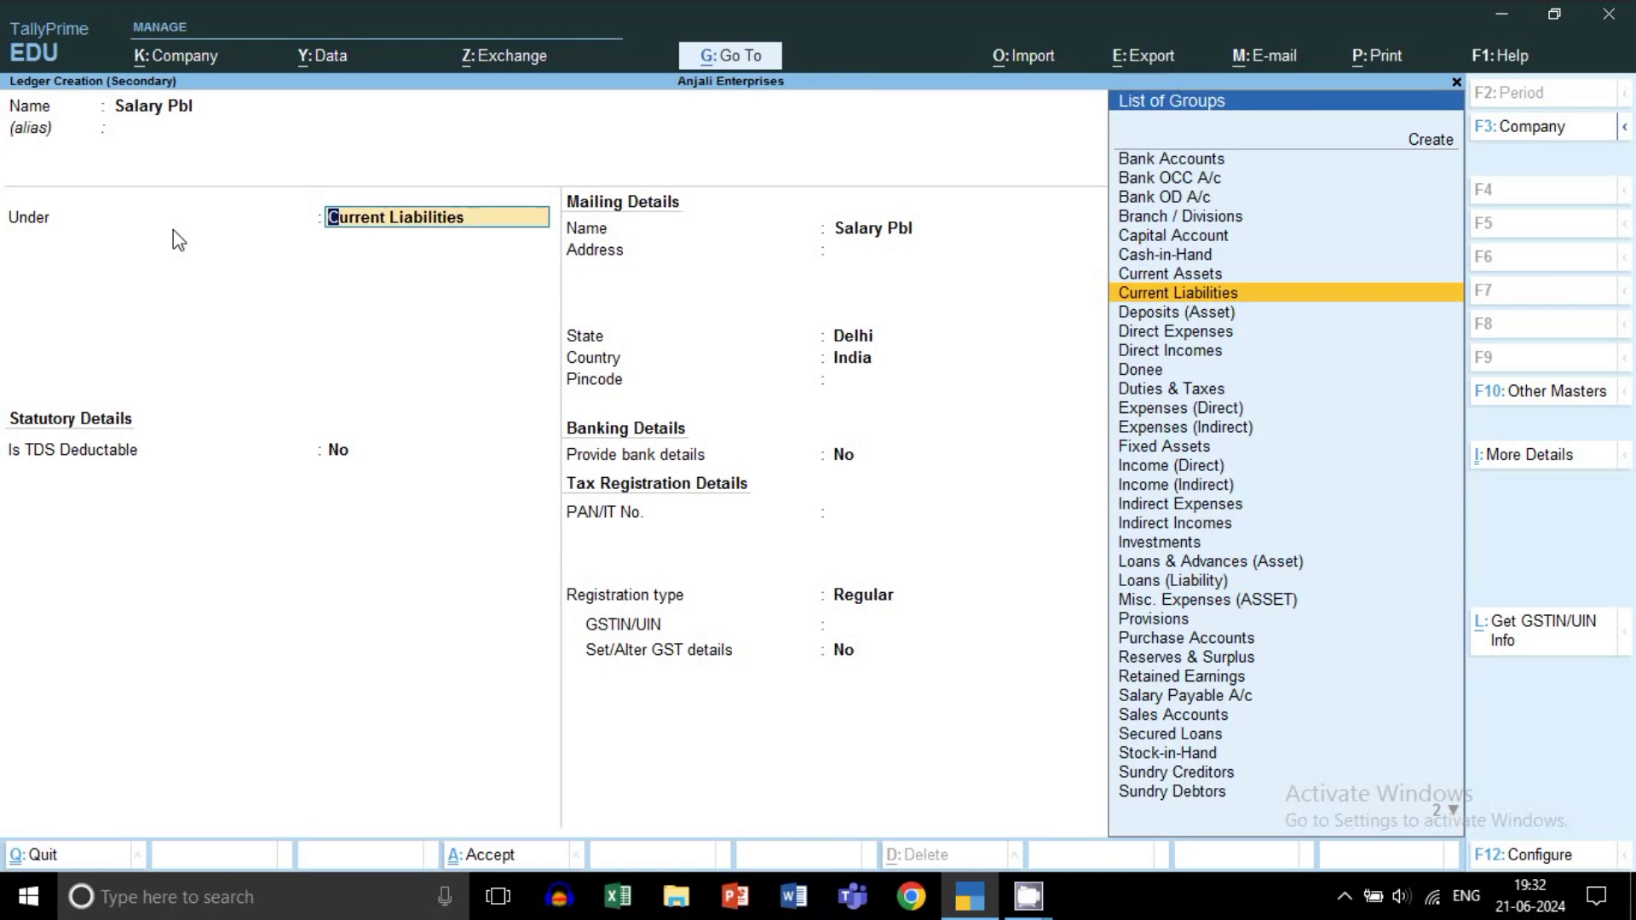
{"action": "key", "text": "ctrl"}
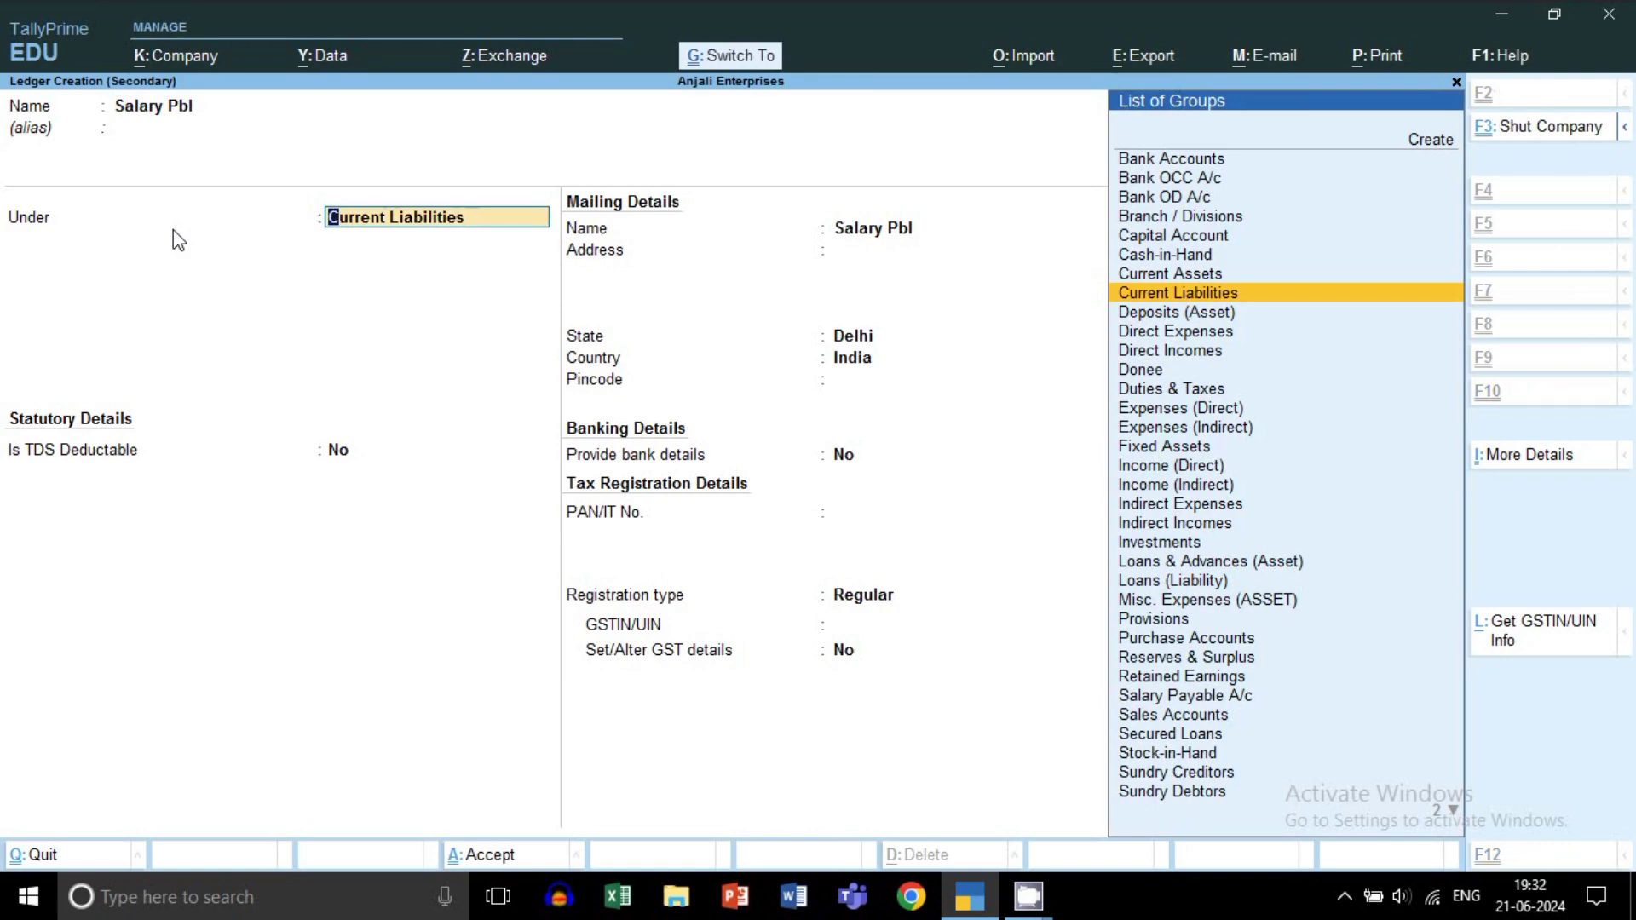
{"action": "key", "text": "ctrl+a"}
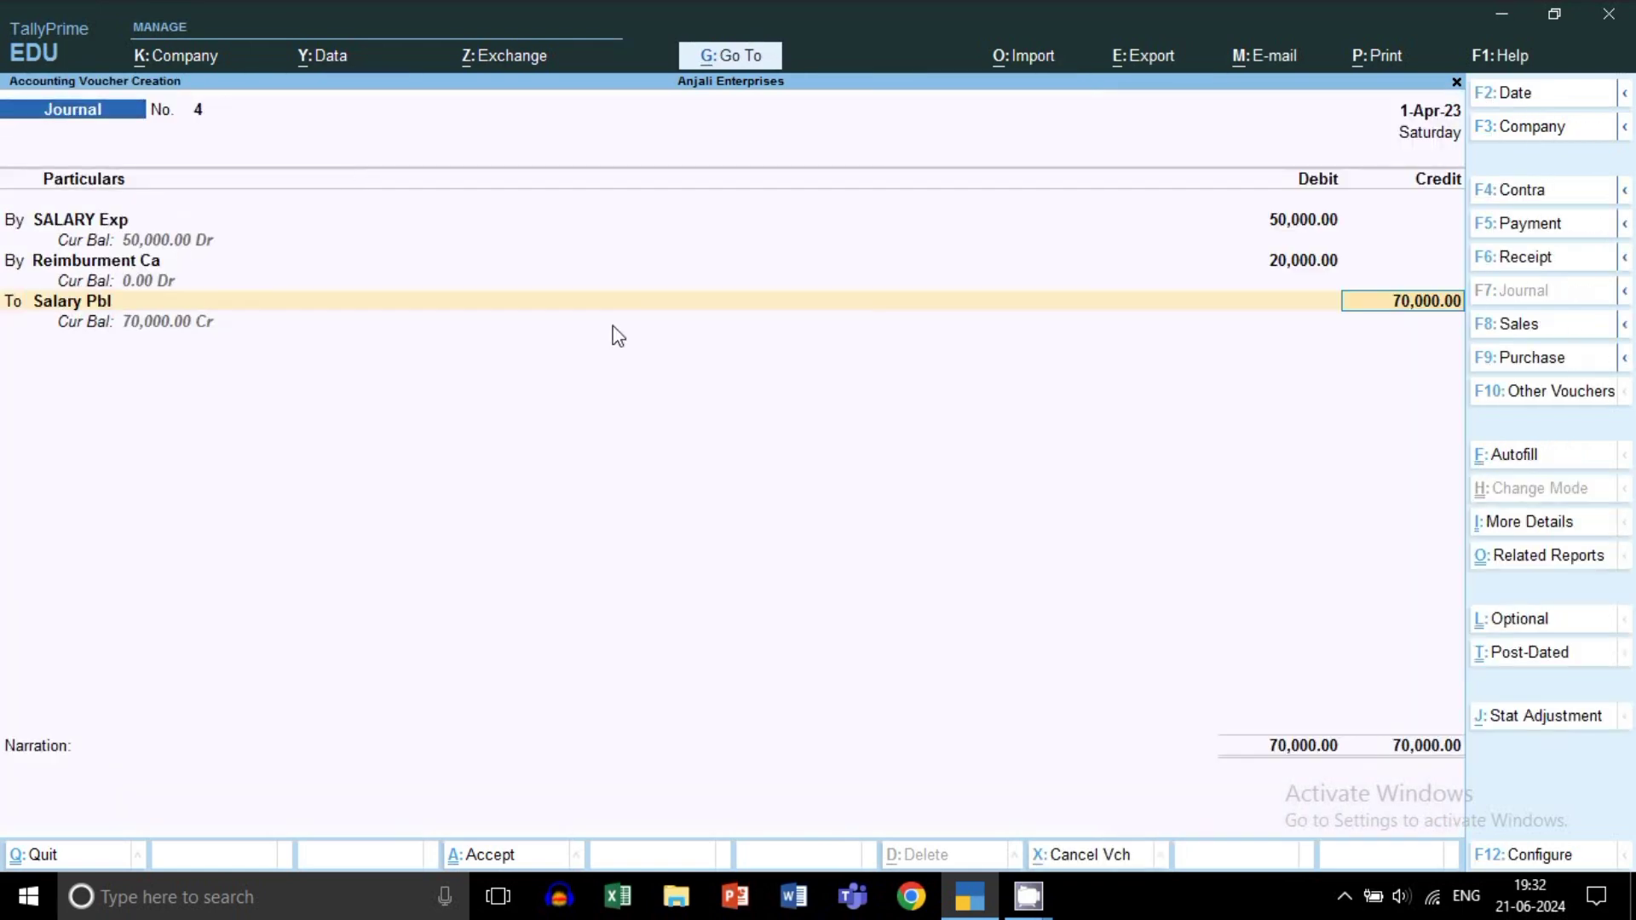
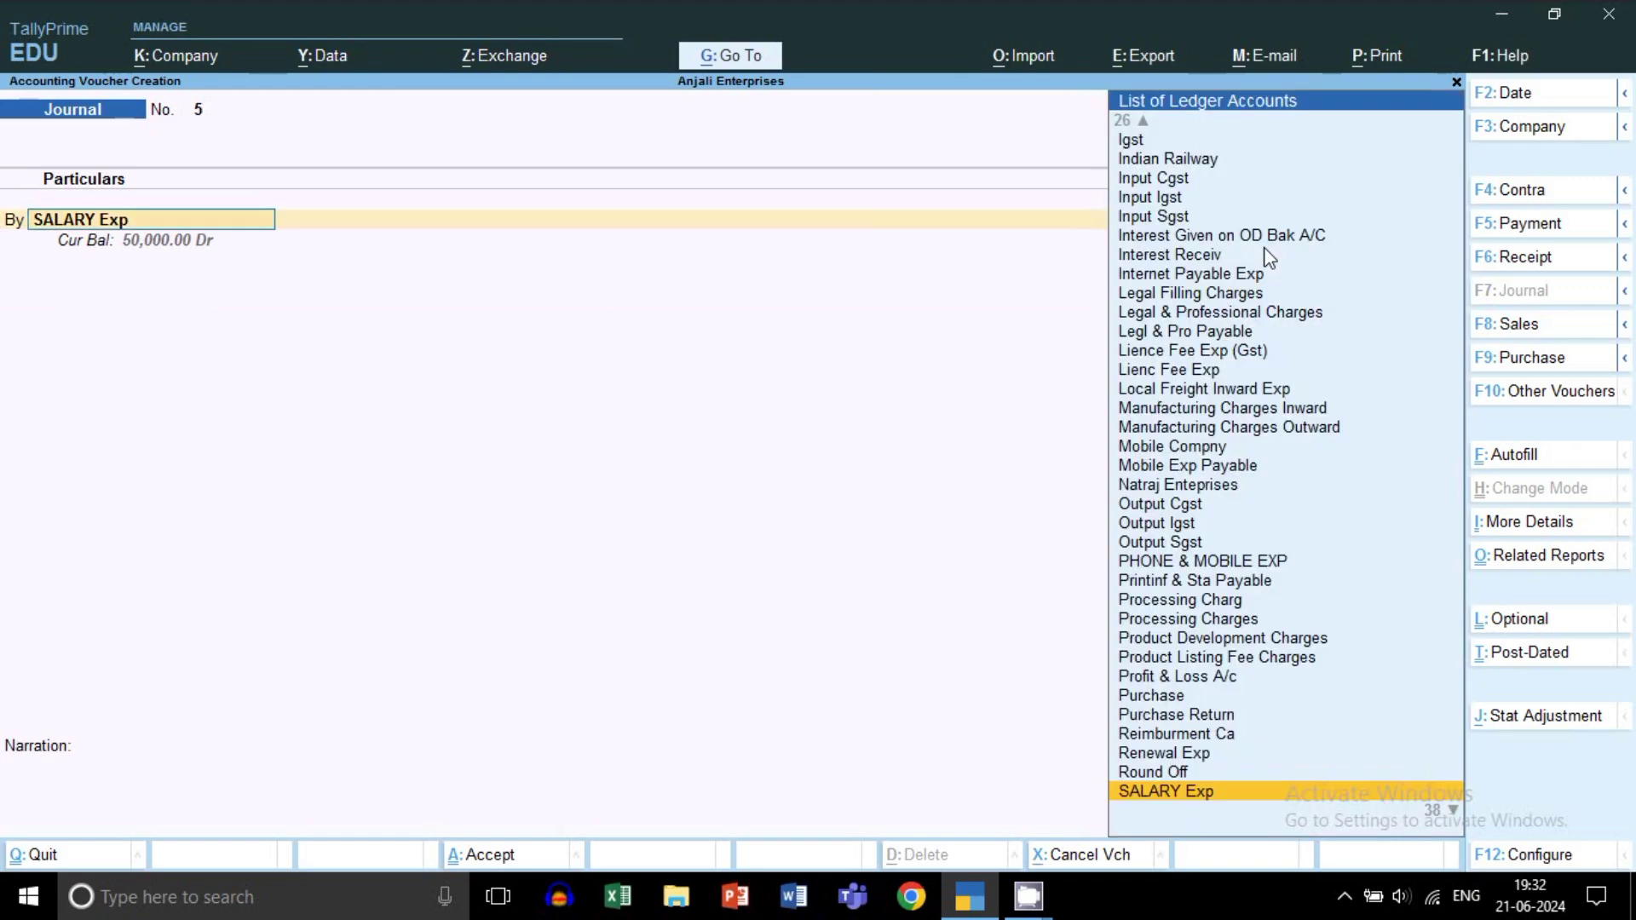
Step: Debit the Salary Pbl ledger with 70,000 in the new journal voucher
{"action": "type", "text": "Sala"}
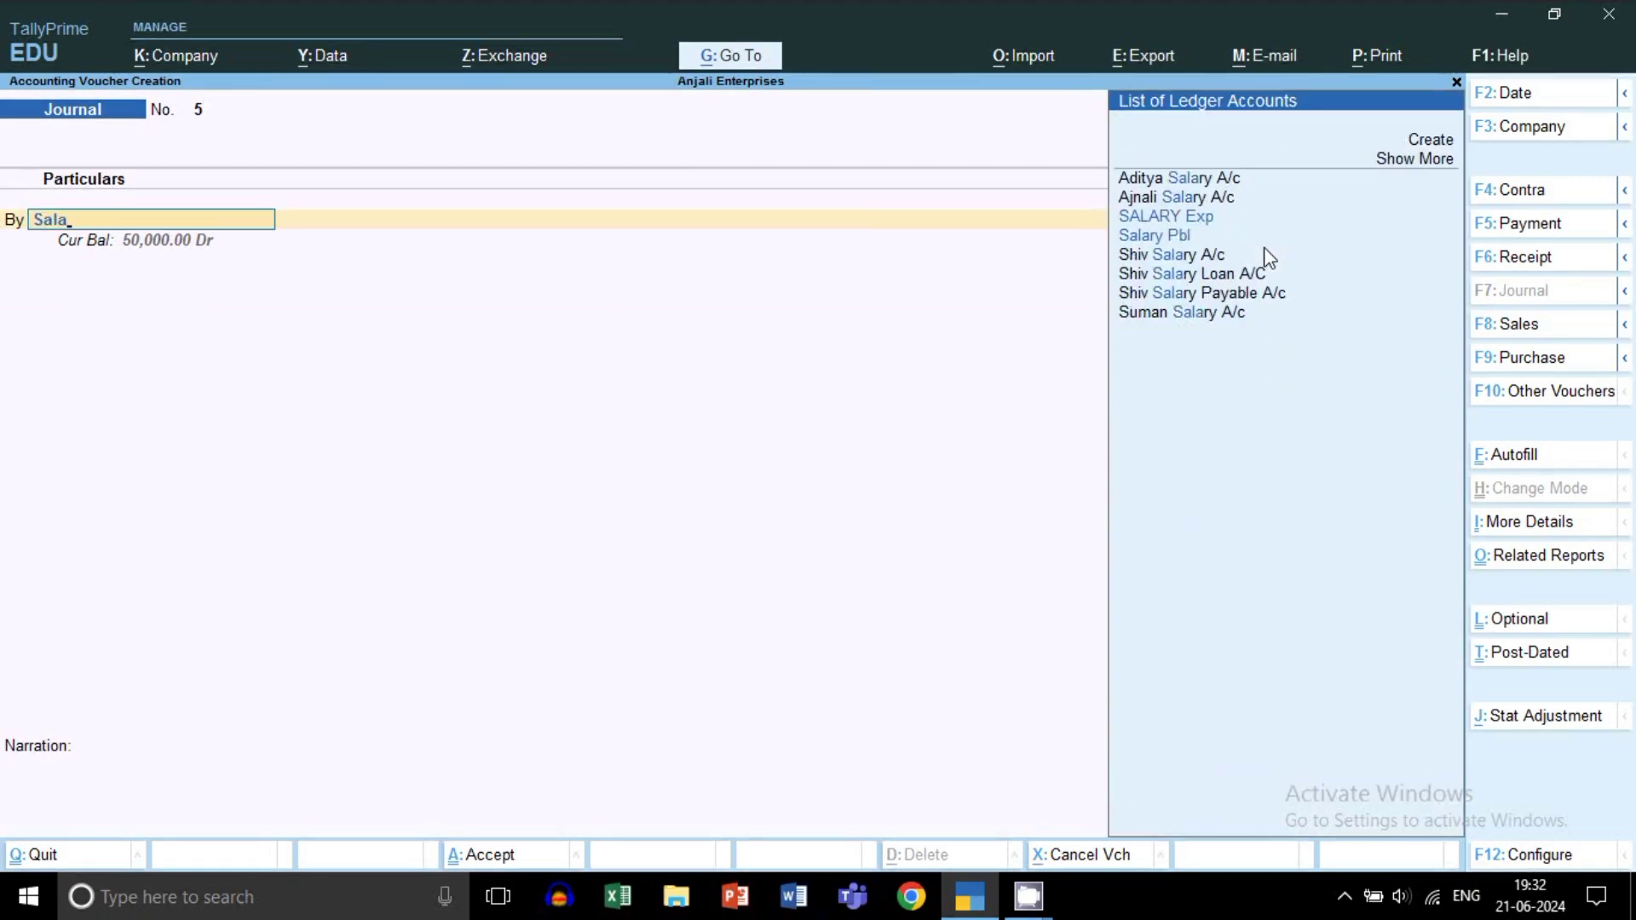
{"action": "key", "text": "Down"}
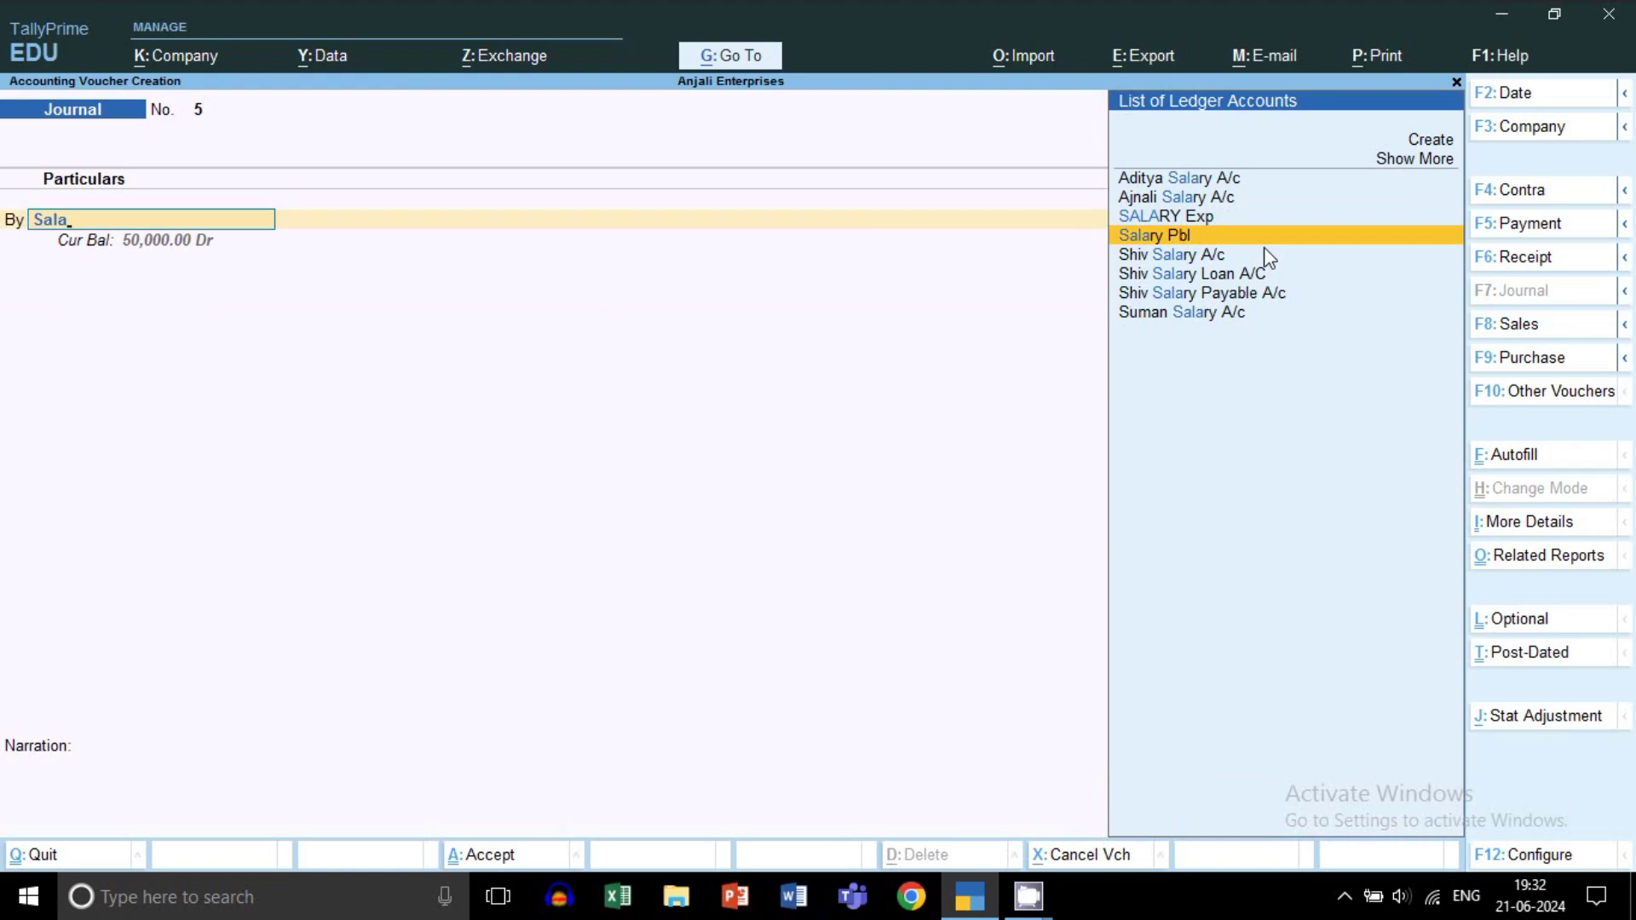
{"action": "key", "text": "Down"}
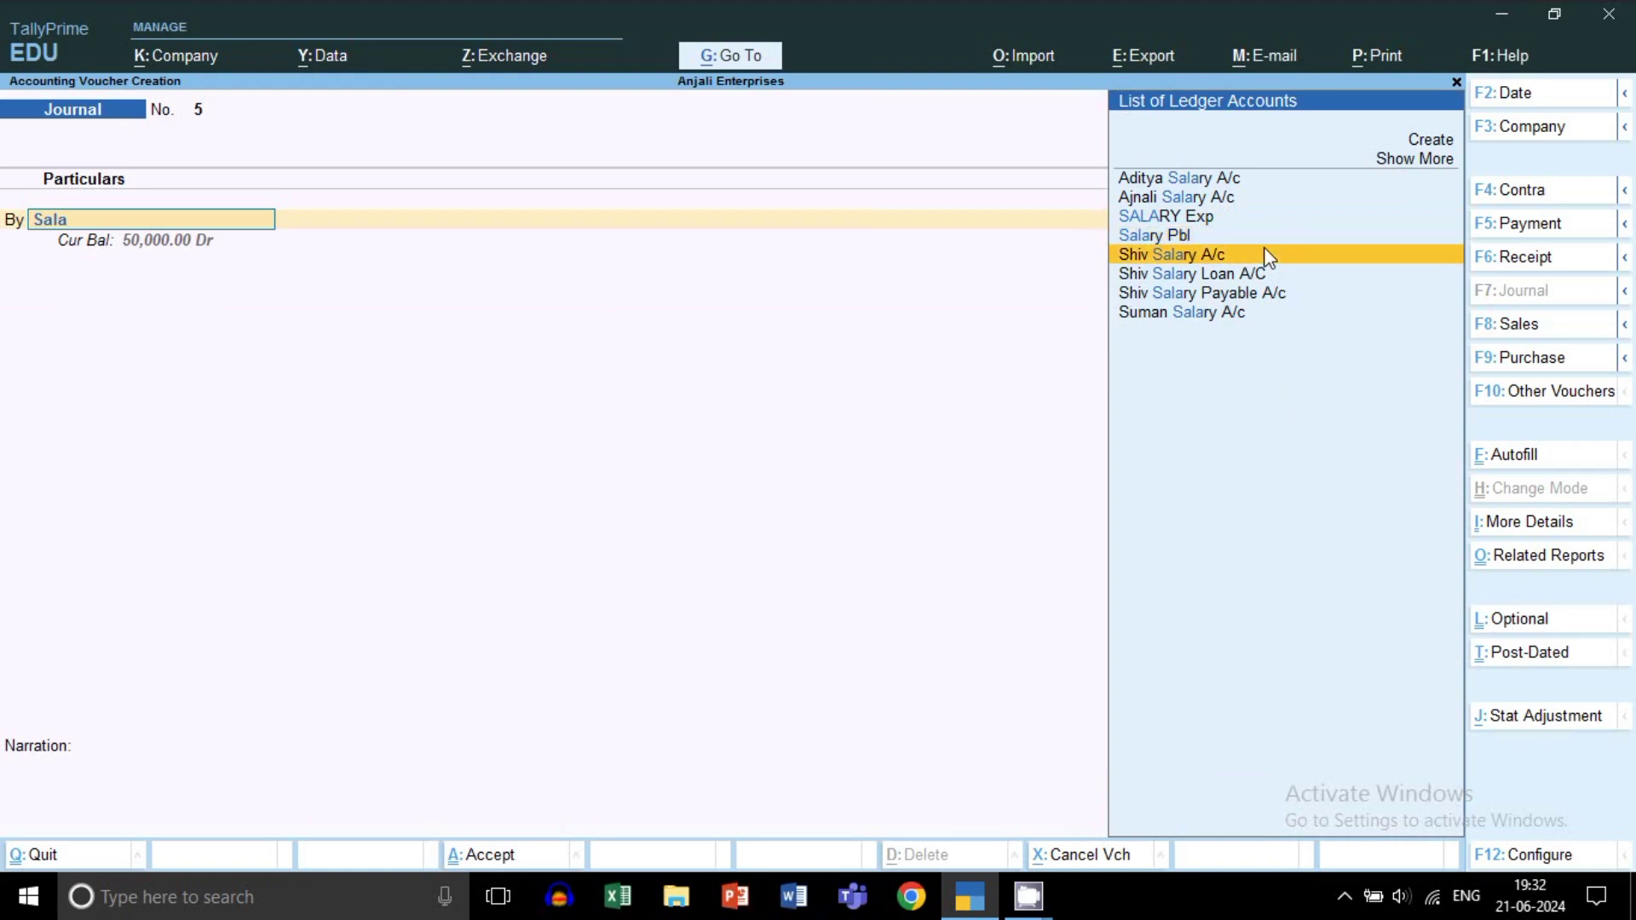
{"action": "key", "text": "Up"}
{"action": "key", "text": "Return"}
{"action": "type", "text": "70000"}
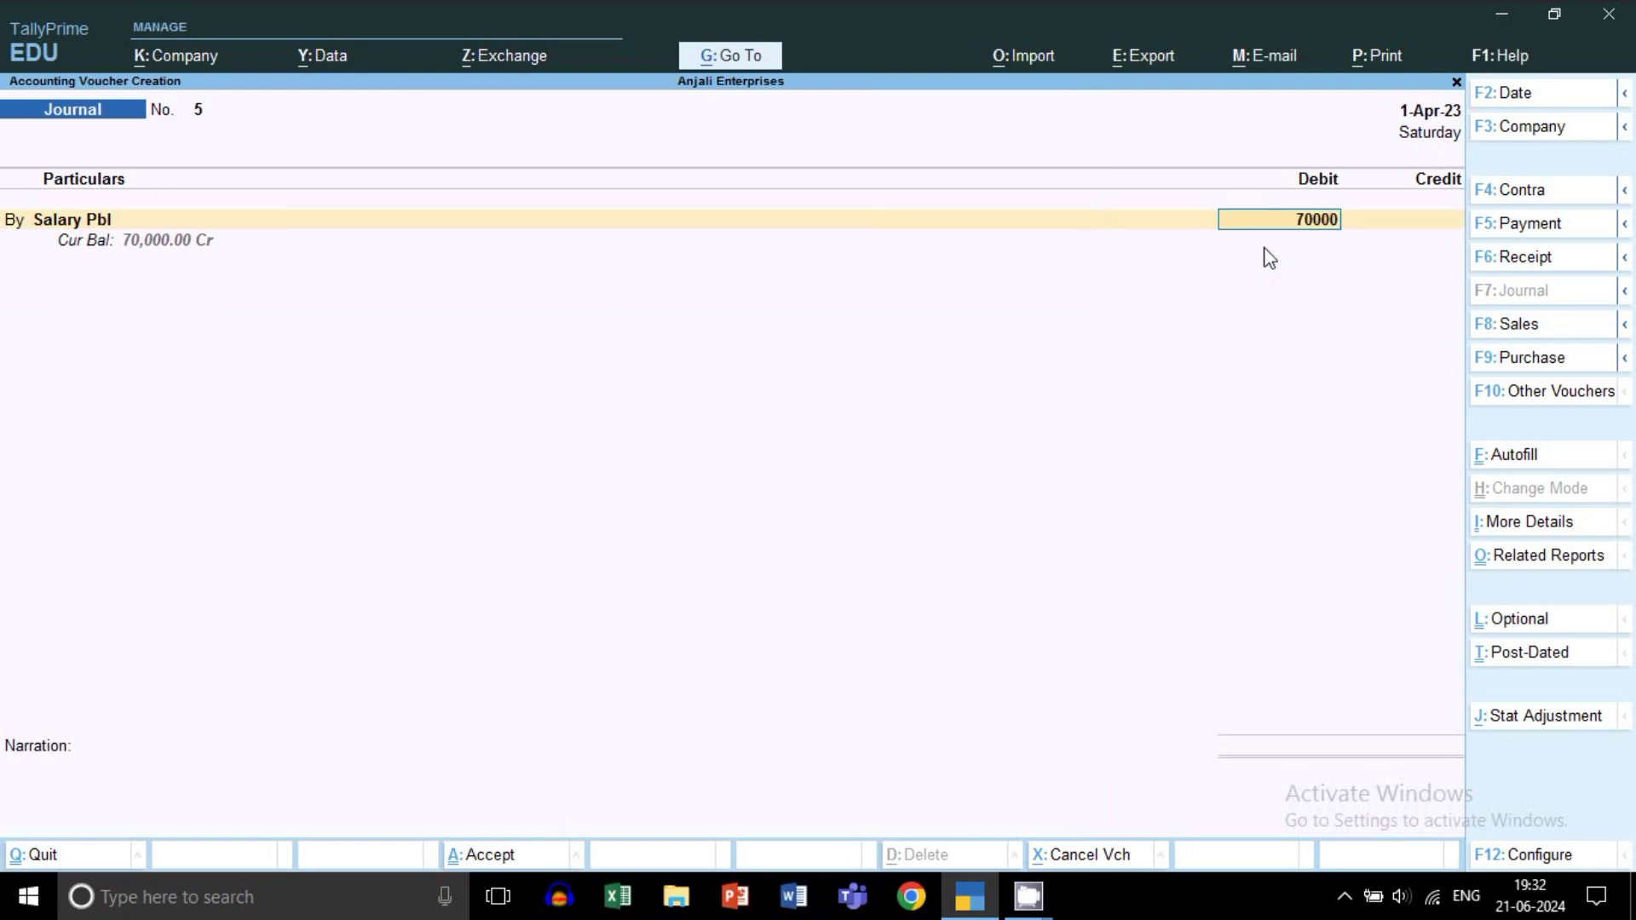
{"action": "key", "text": "Return"}
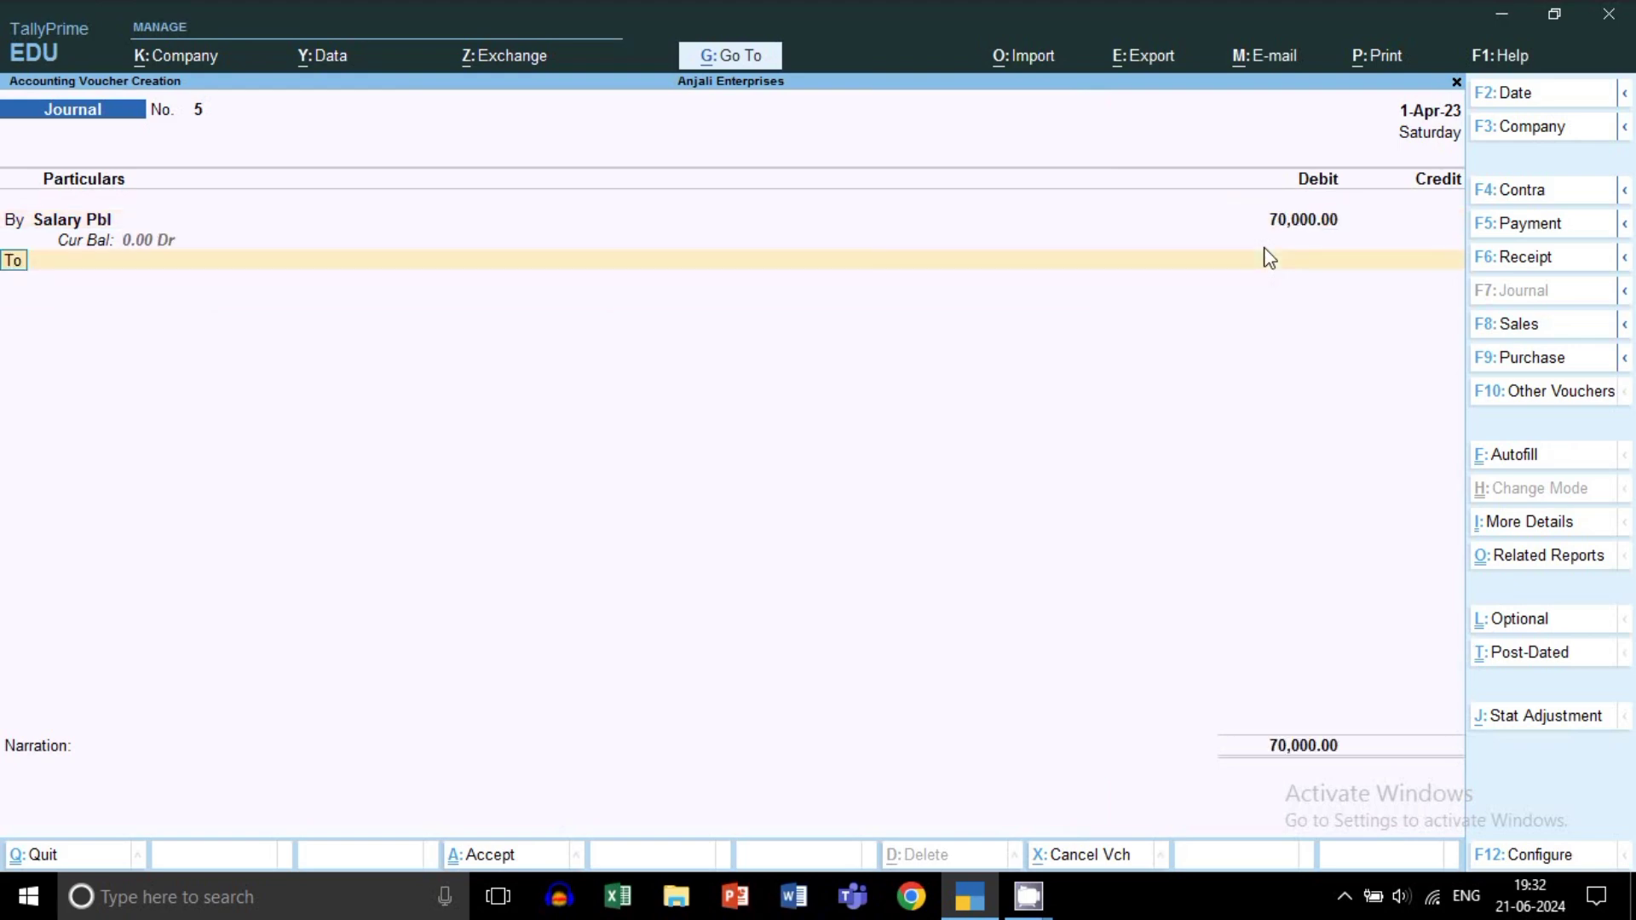
Step: Credit the Sbi ledger with 70,000 and save the journal voucher
{"action": "key", "text": "Return"}
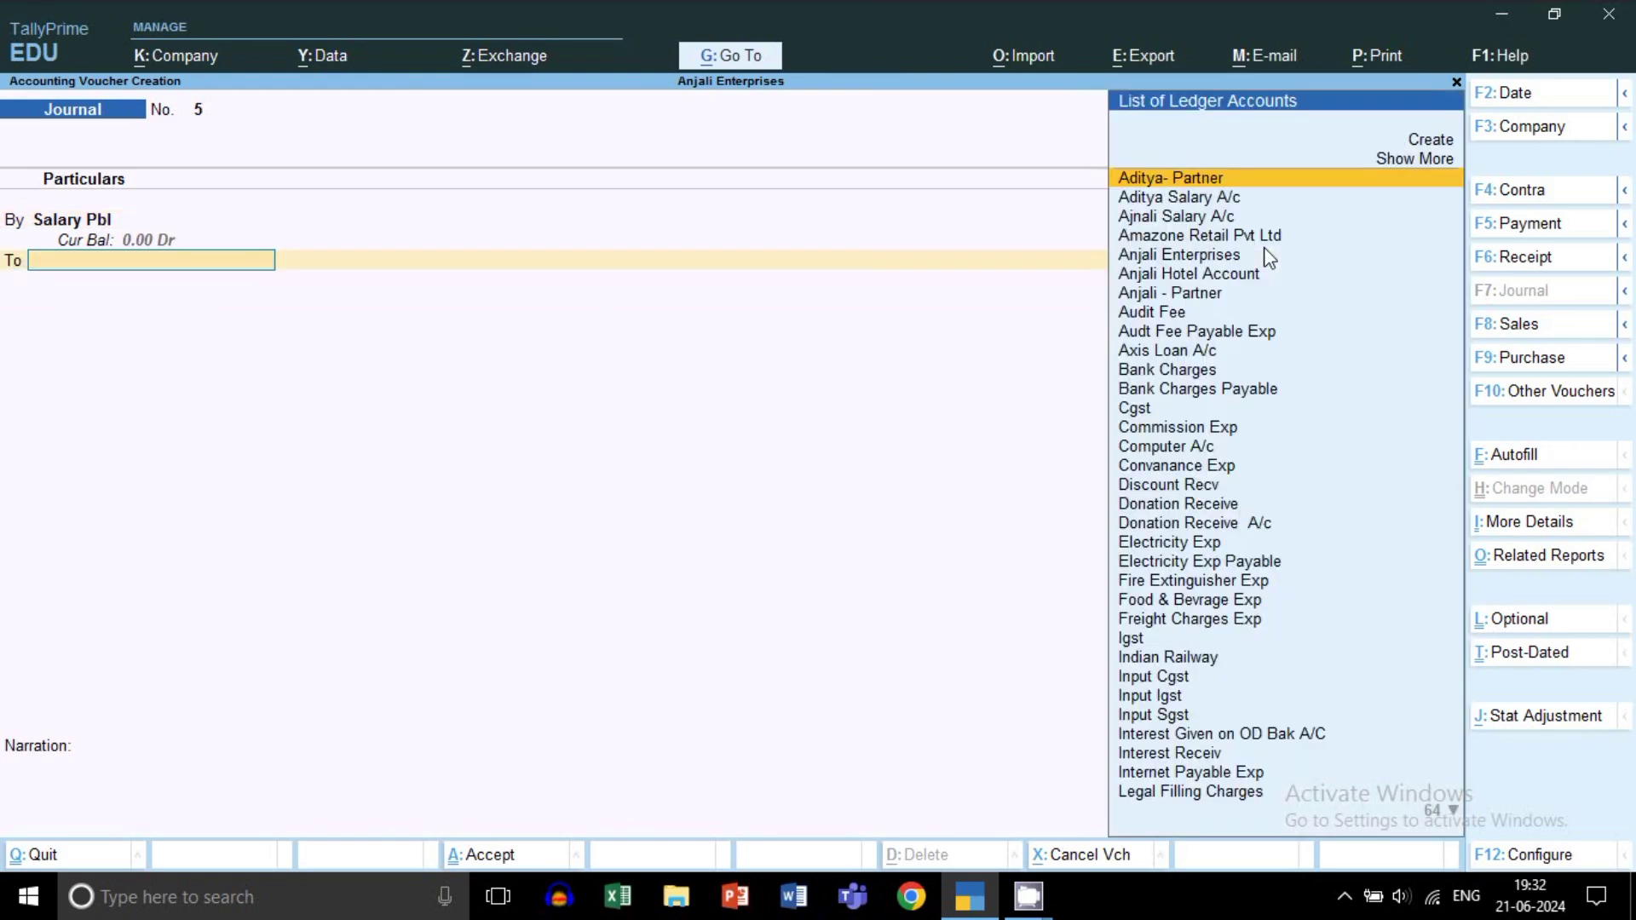
{"action": "type", "text": "Sbi"}
{"action": "key", "text": "Return"}
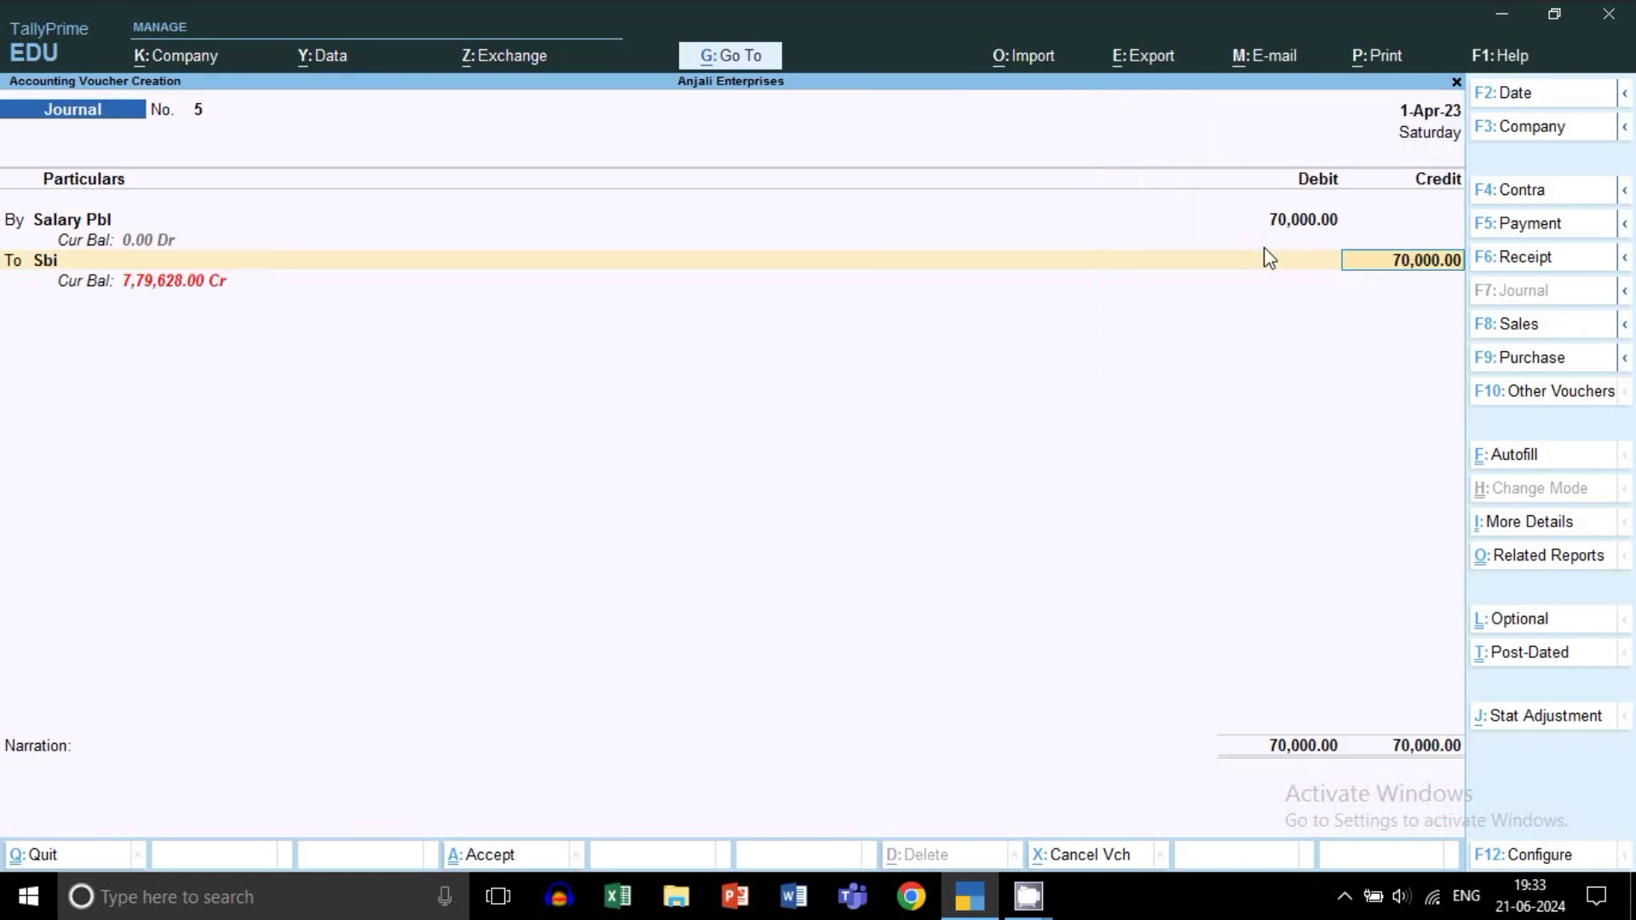
{"action": "key", "text": "Return"}
{"action": "key", "text": "Return"}
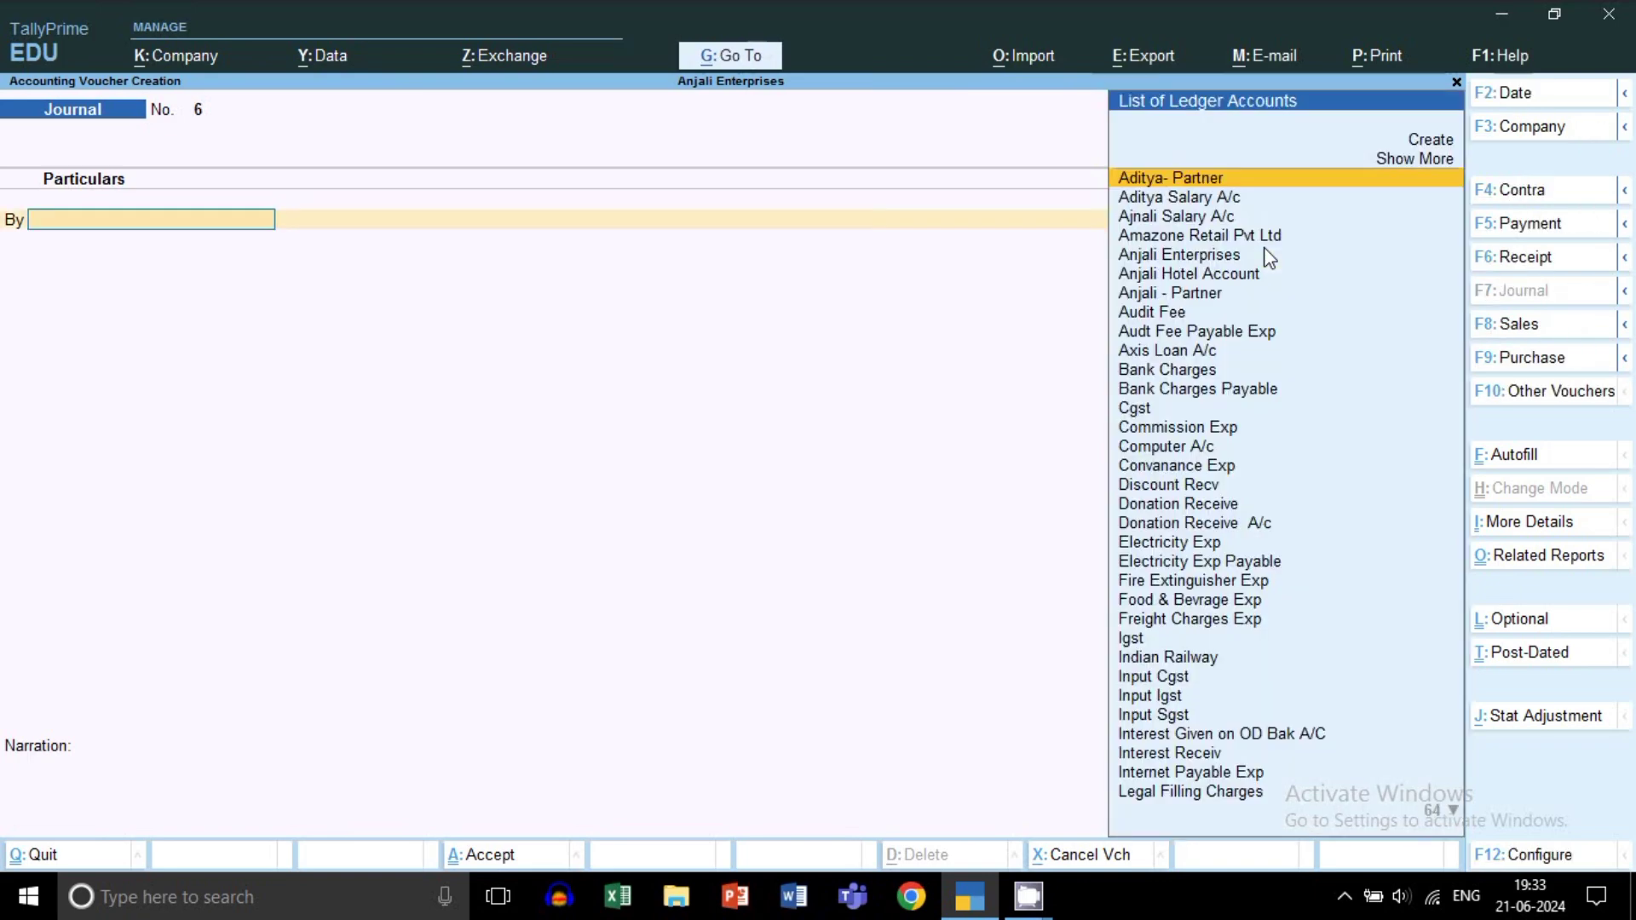
Step: Browse the list of reports and look into the GST Reports group
{"action": "left_click", "coordinate": [730, 54]}
{"action": "key", "text": "Down"}
{"action": "key", "text": "Down"}
{"action": "key", "text": "Down"}
{"action": "key", "text": "Down"}
{"action": "key", "text": "Down"}
{"action": "key", "text": "Down"}
{"action": "key", "text": "Down"}
{"action": "key", "text": "Down"}
{"action": "key", "text": "Down"}
{"action": "key", "text": "Down"}
{"action": "key", "text": "Down"}
{"action": "key", "text": "Down"}
{"action": "key", "text": "Down"}
{"action": "key", "text": "Down"}
{"action": "key", "text": "Down"}
{"action": "key", "text": "Down"}
{"action": "key", "text": "Down"}
{"action": "key", "text": "Down"}
{"action": "key", "text": "Down"}
{"action": "key", "text": "Down"}
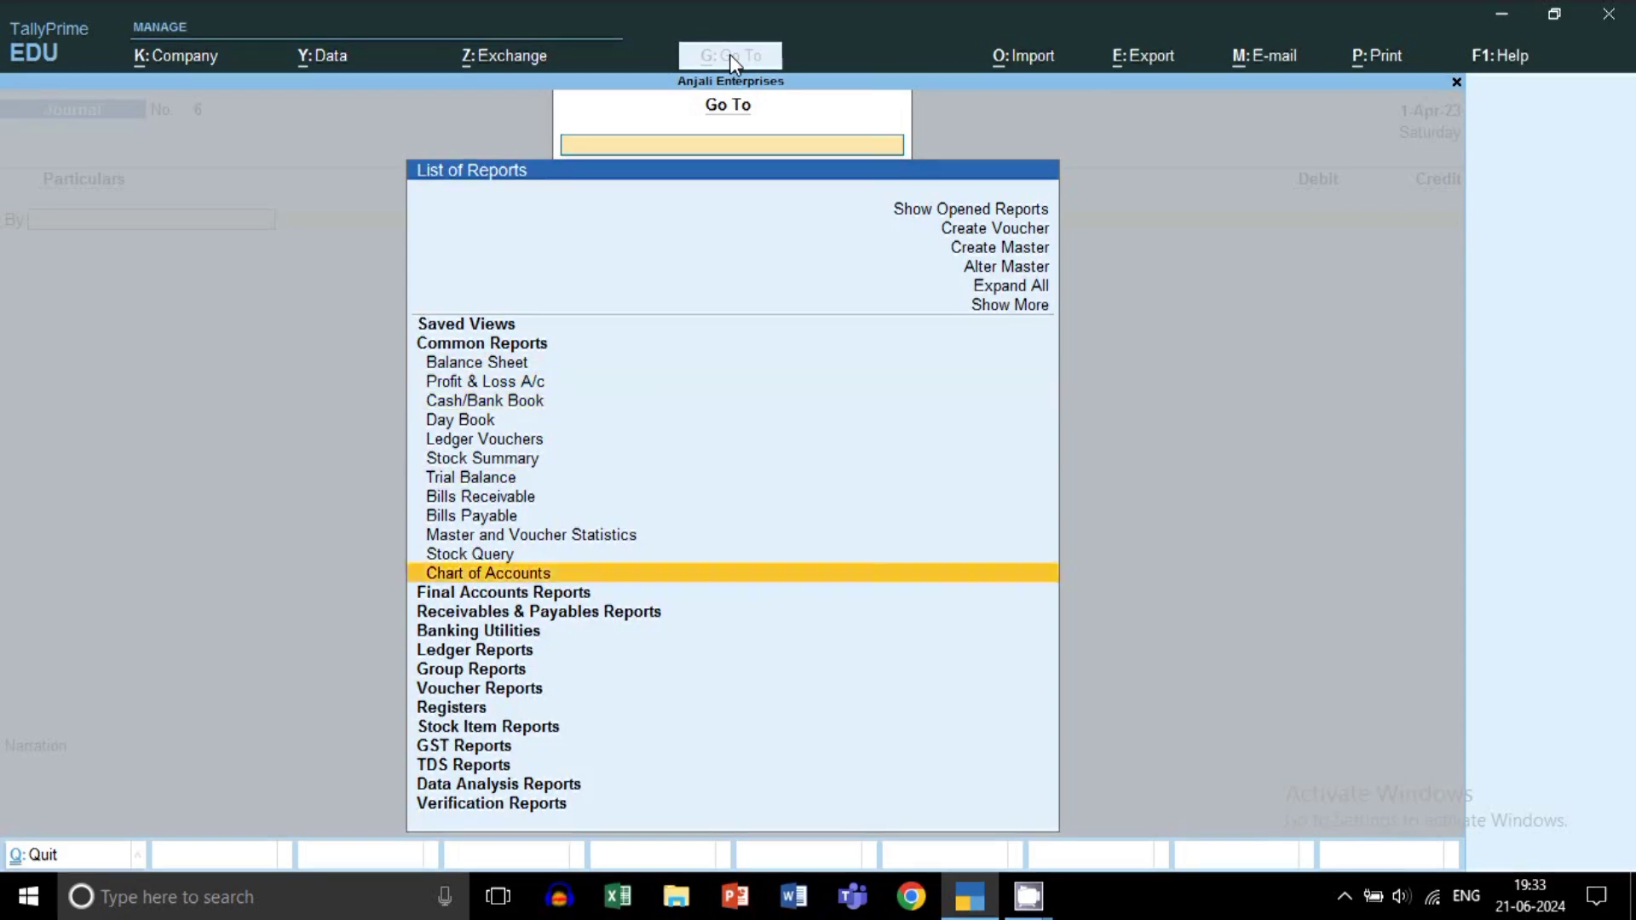
{"action": "key", "text": "Up"}
{"action": "key", "text": "Up"}
{"action": "key", "text": "Return"}
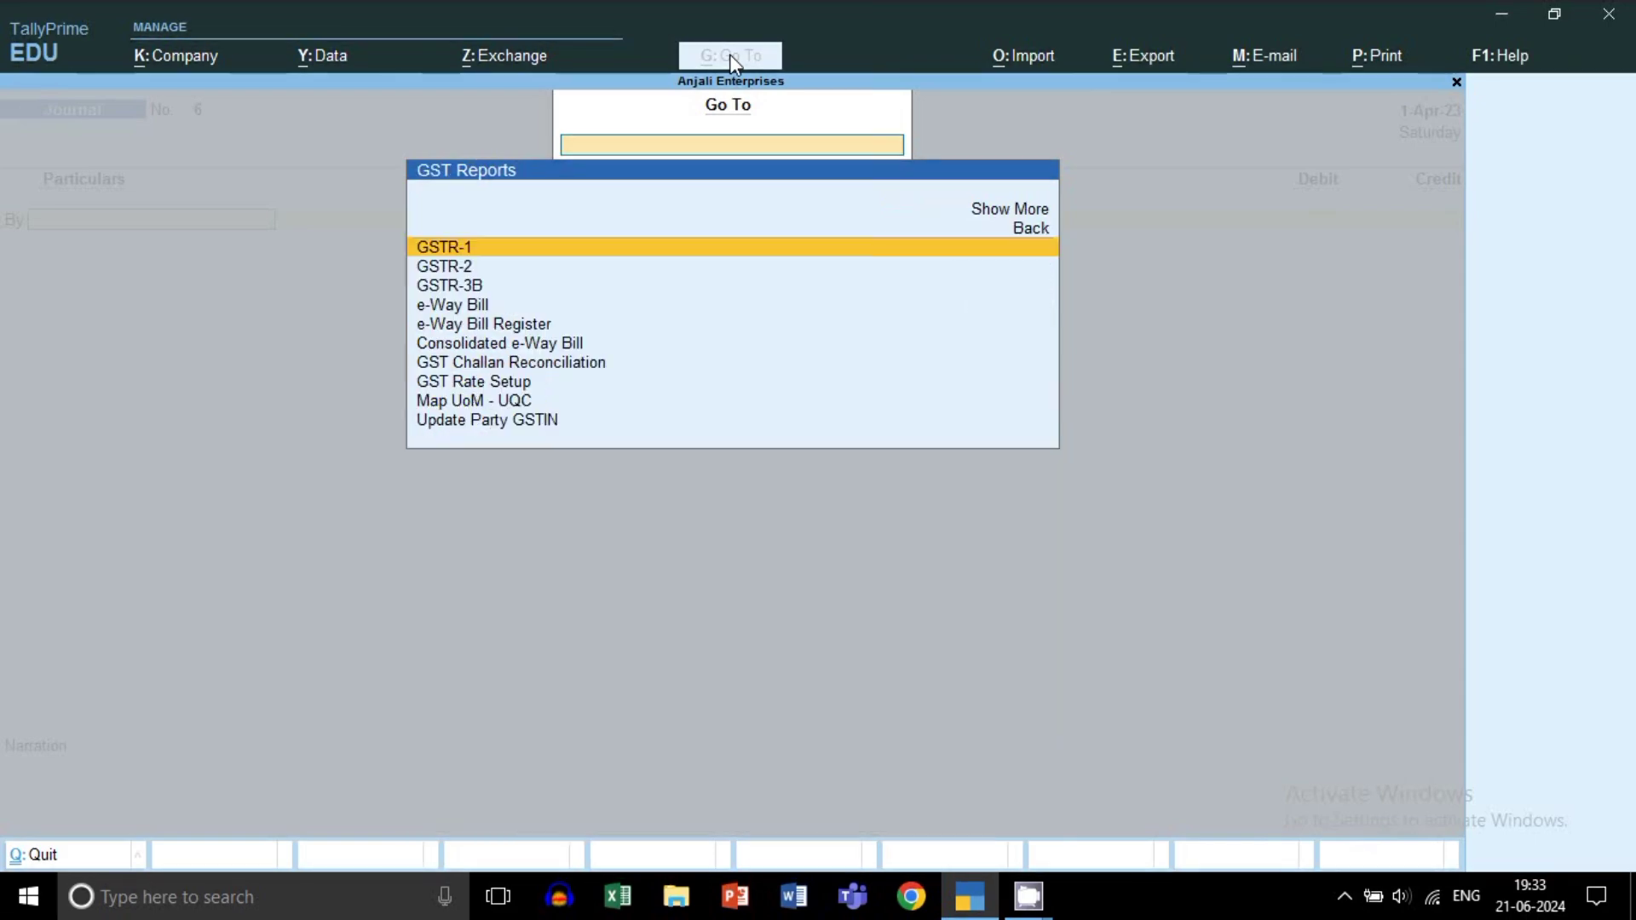
{"action": "key", "text": "Escape"}
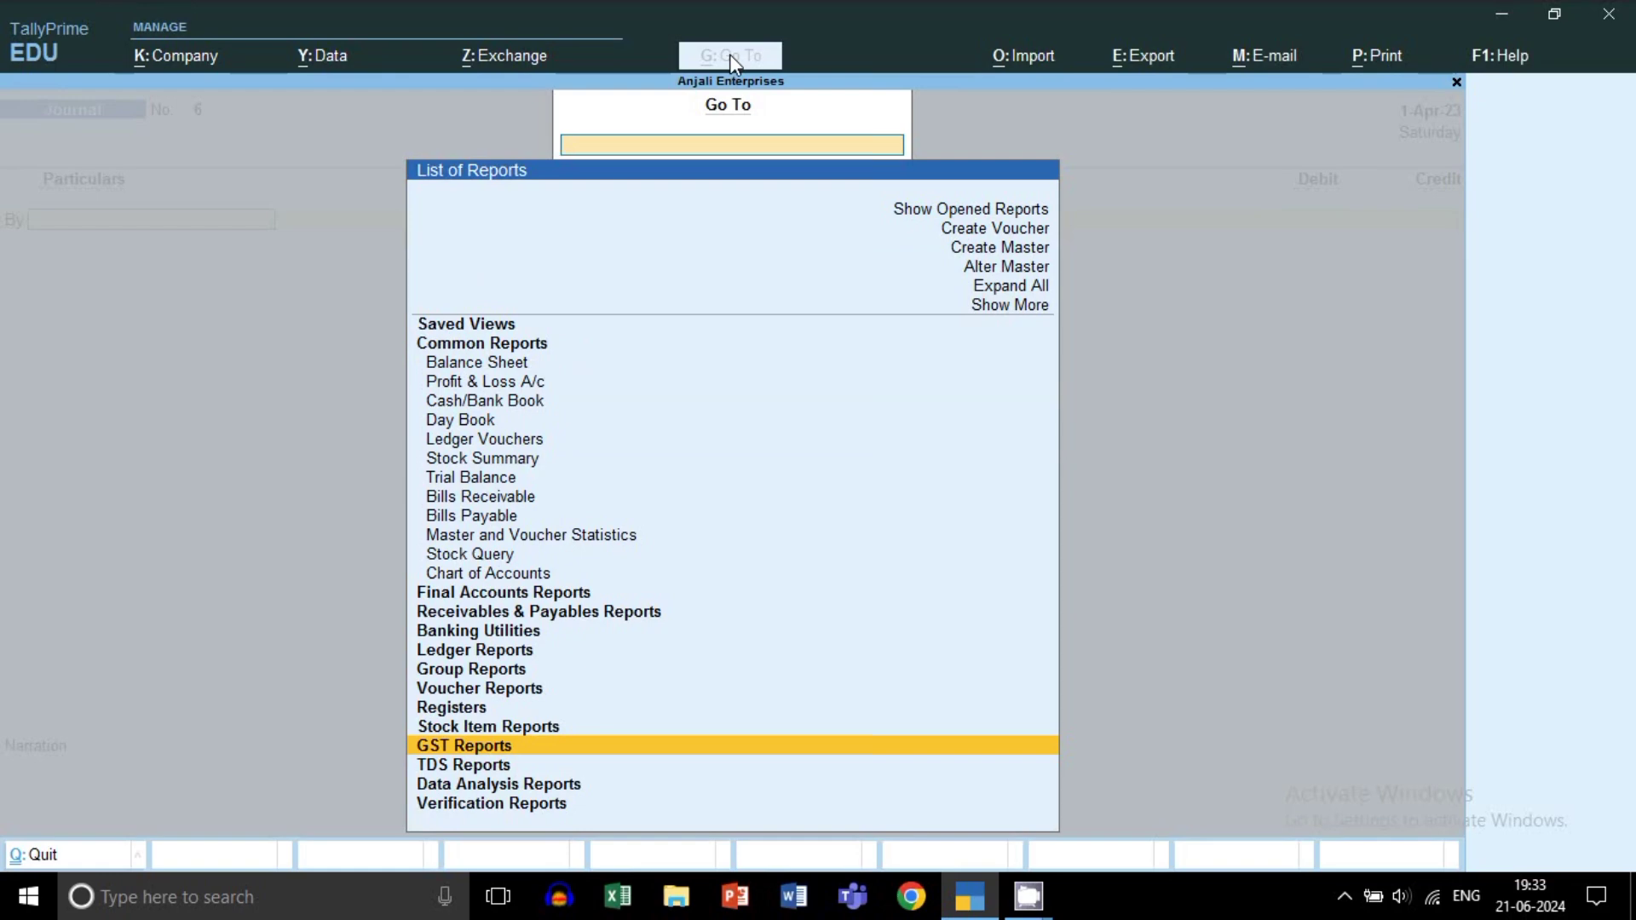
Step: Examine the ledger vouchers report of the Reimburment Ca ledger and return to the journal voucher
{"action": "key", "text": "Up"}
{"action": "key", "text": "Up"}
{"action": "key", "text": "Up"}
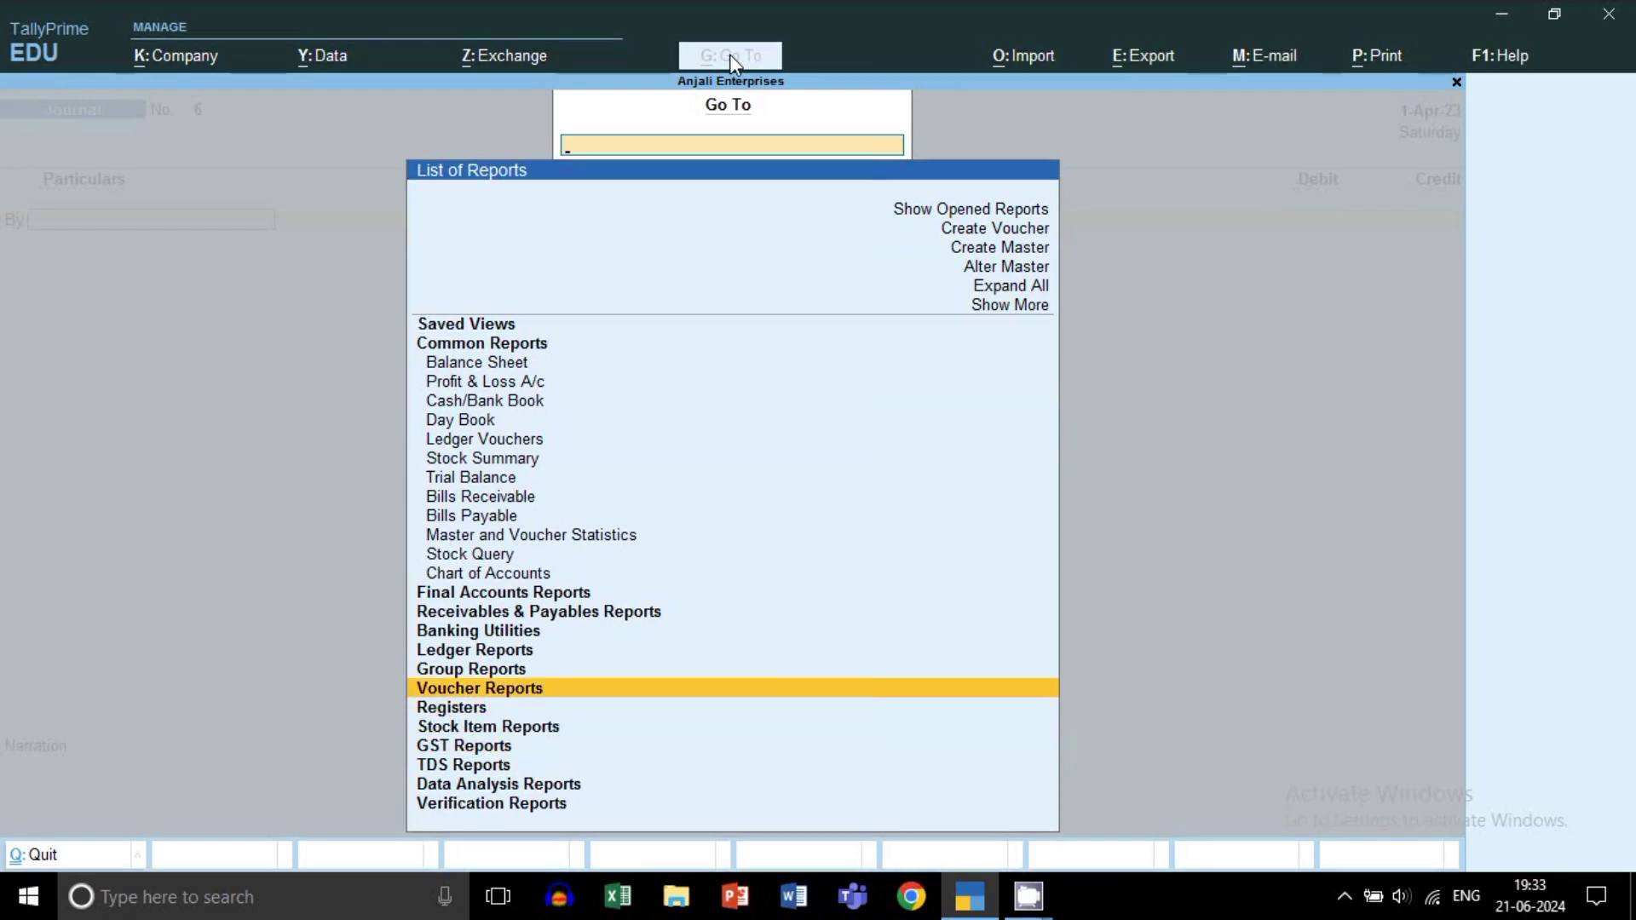
{"action": "key", "text": "Down"}
{"action": "key", "text": "Up"}
{"action": "key", "text": "Up"}
{"action": "key", "text": "Up"}
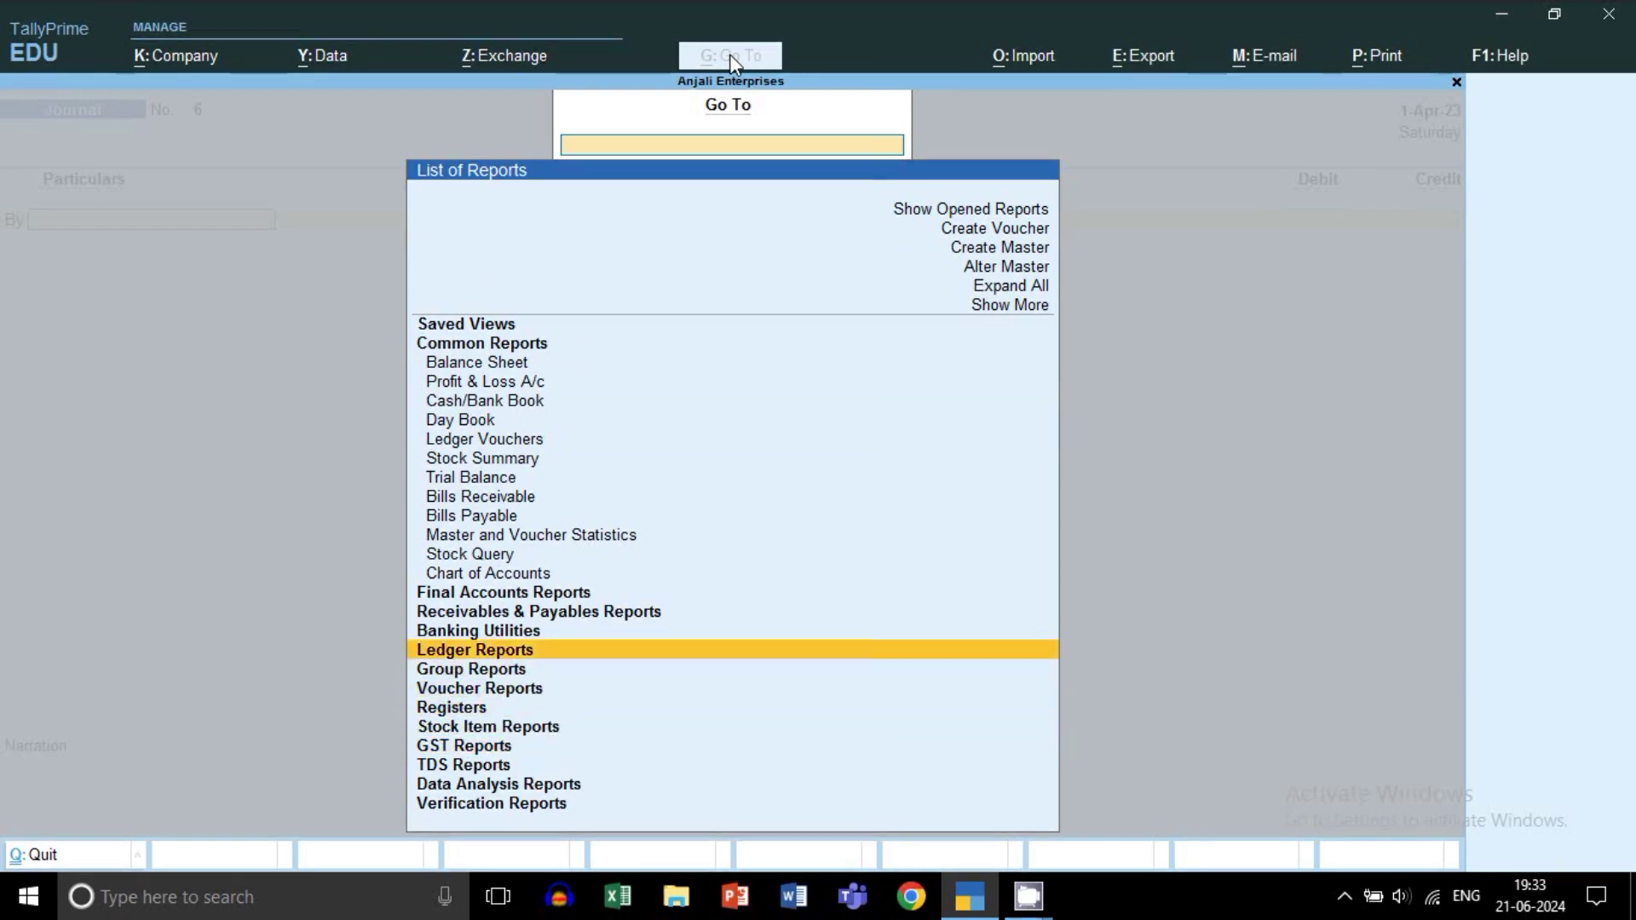
{"action": "key", "text": "Return"}
{"action": "key", "text": "Return"}
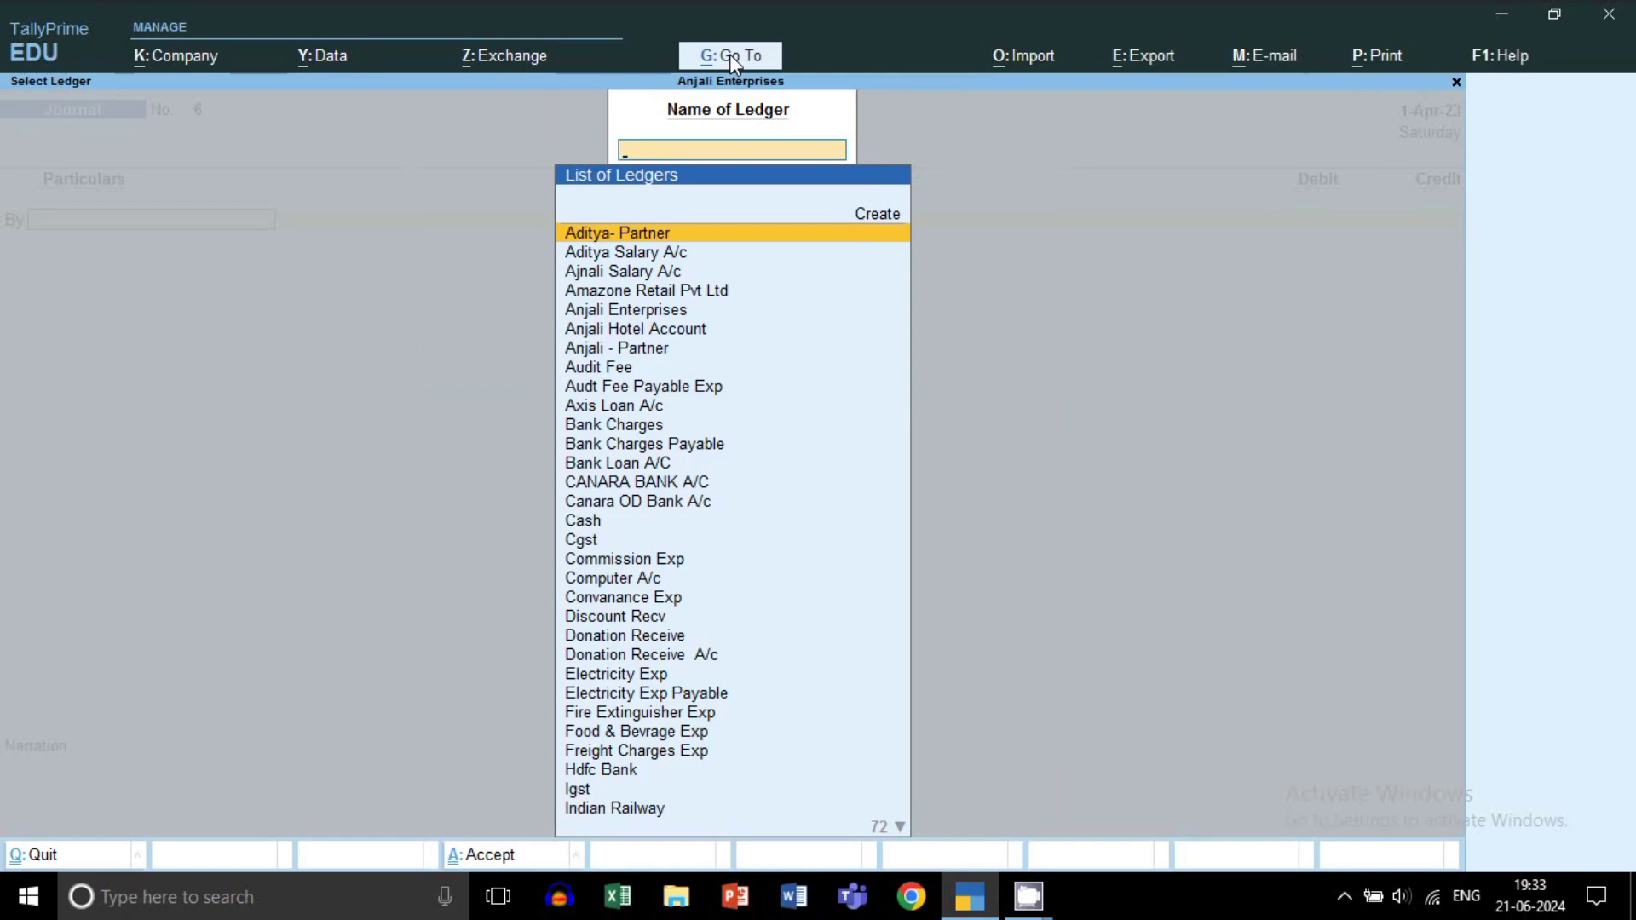
{"action": "type", "text": "Re"}
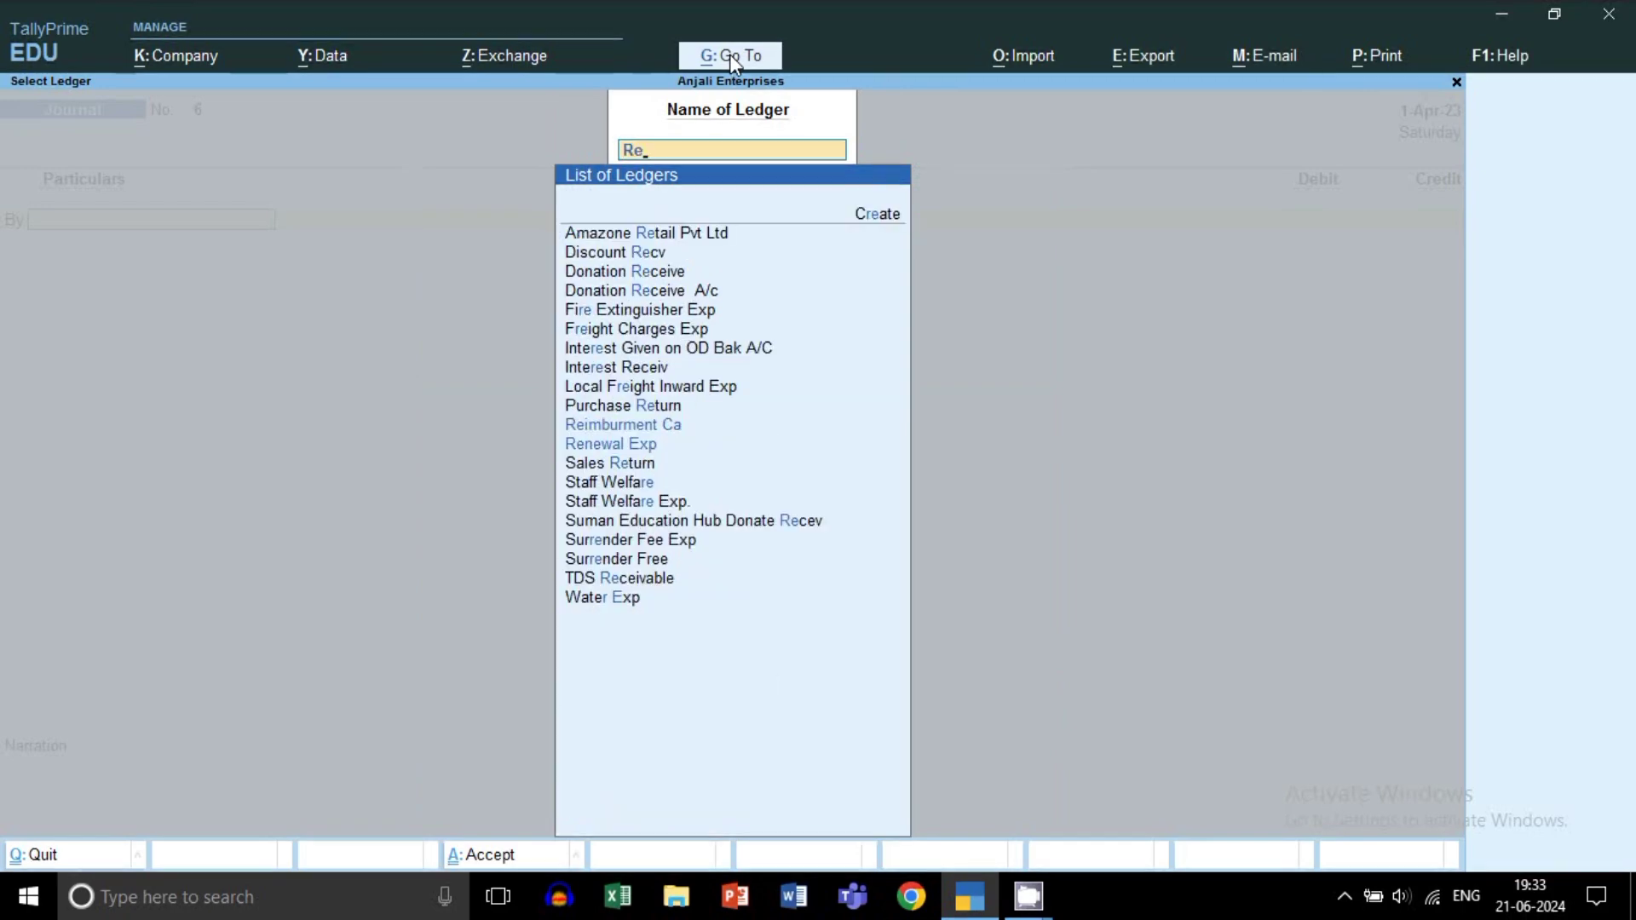
{"action": "key", "text": "Return"}
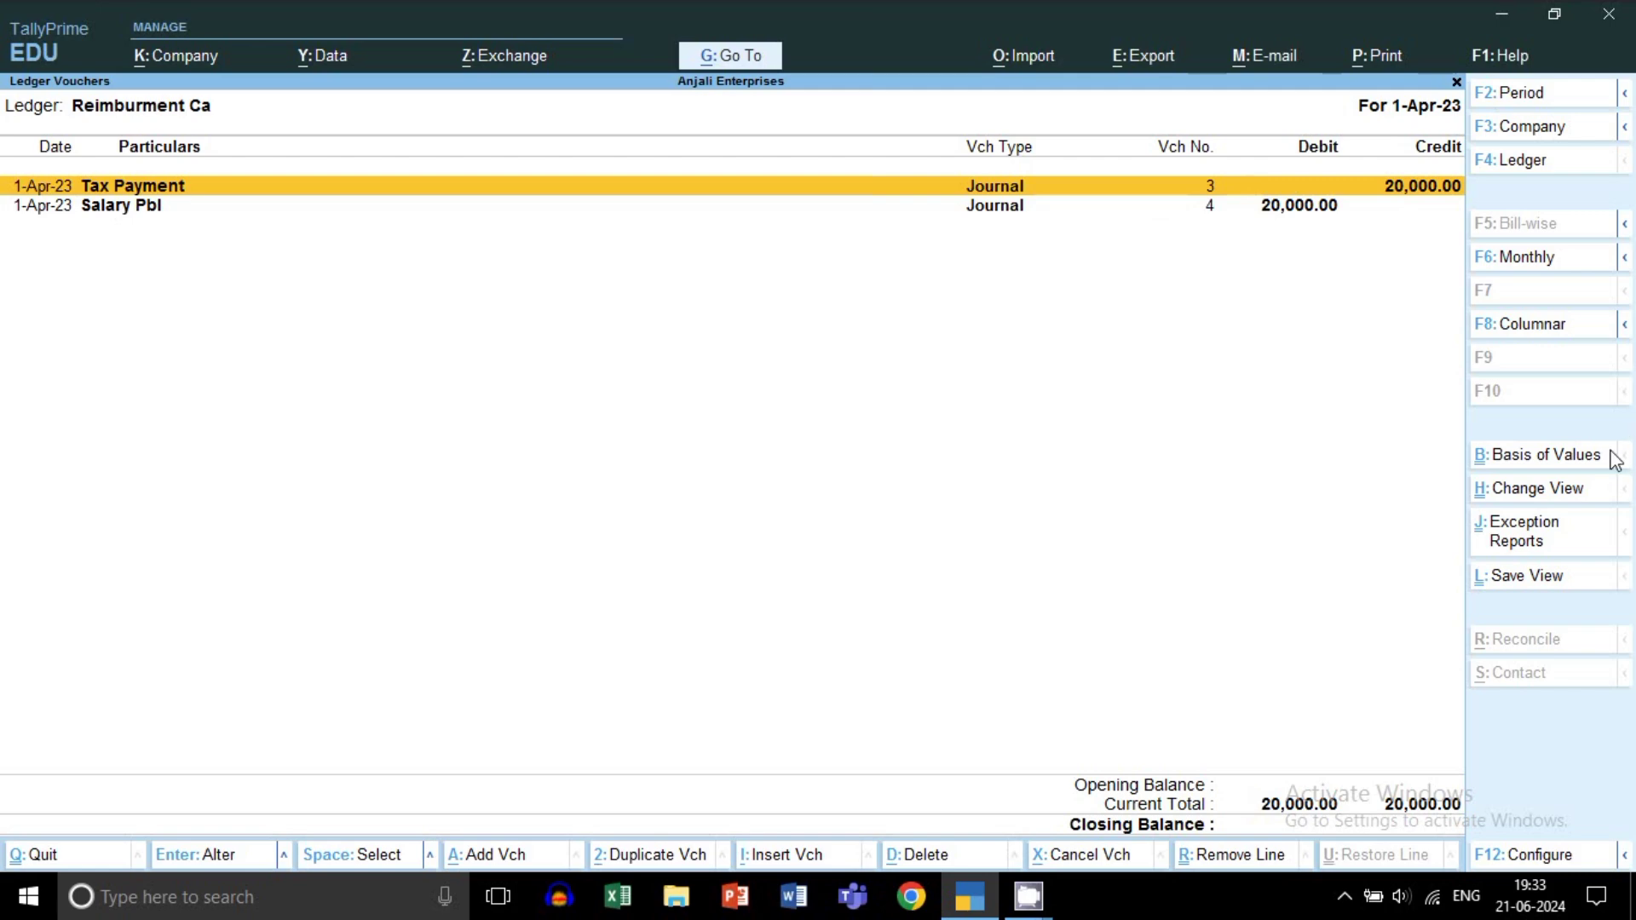
{"action": "key", "text": "alt+a"}
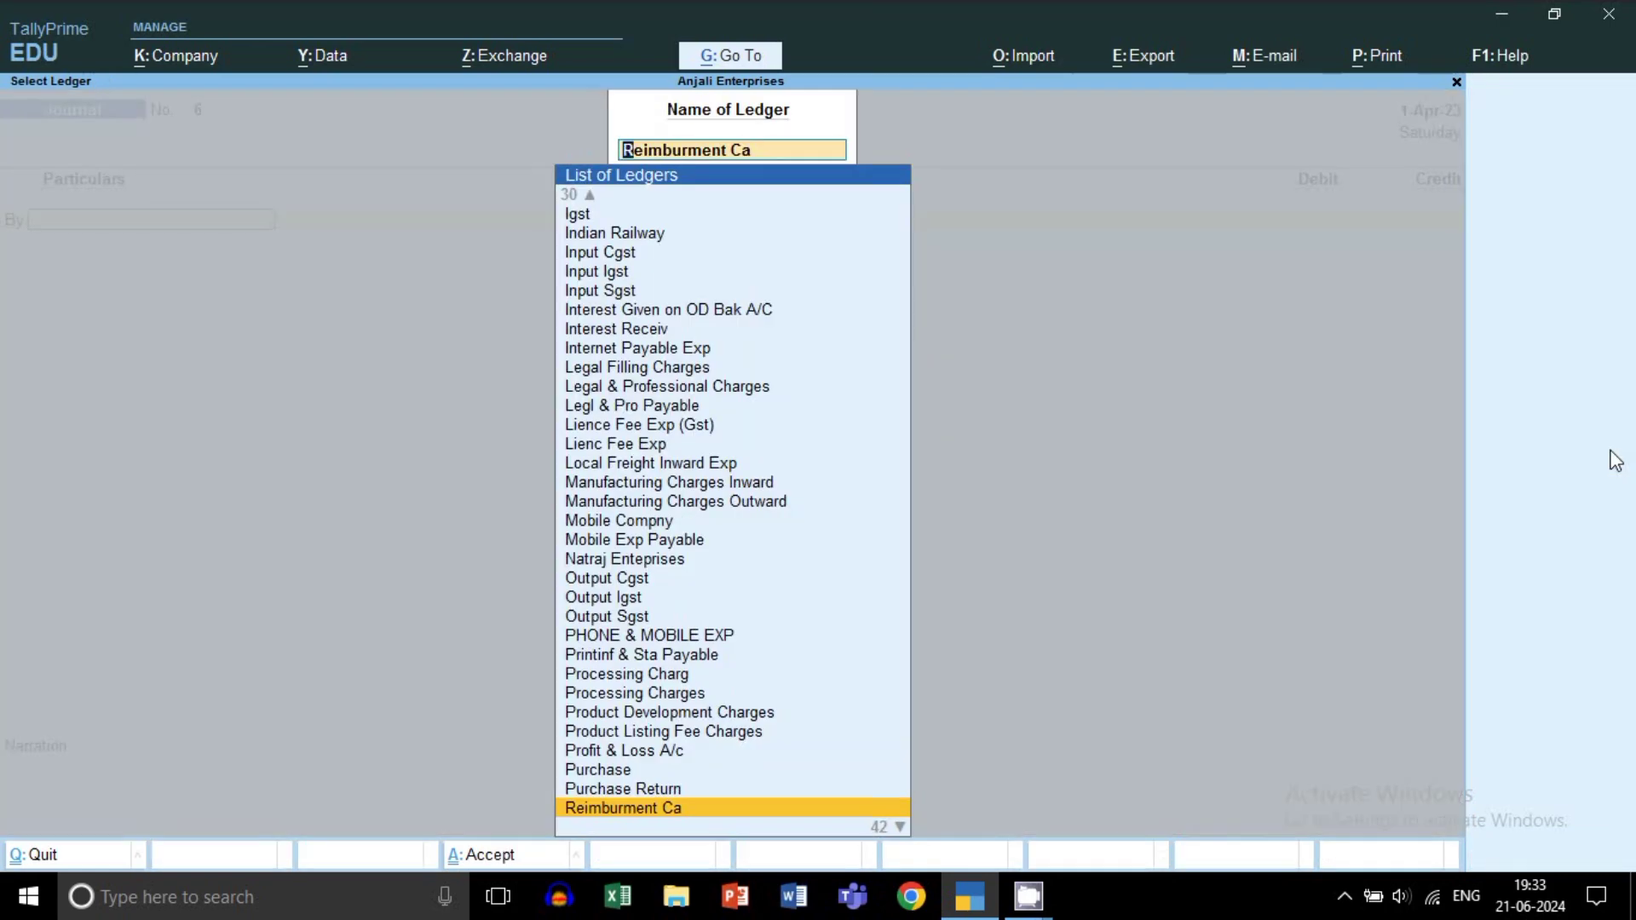
{"action": "key", "text": "BackSpace"}
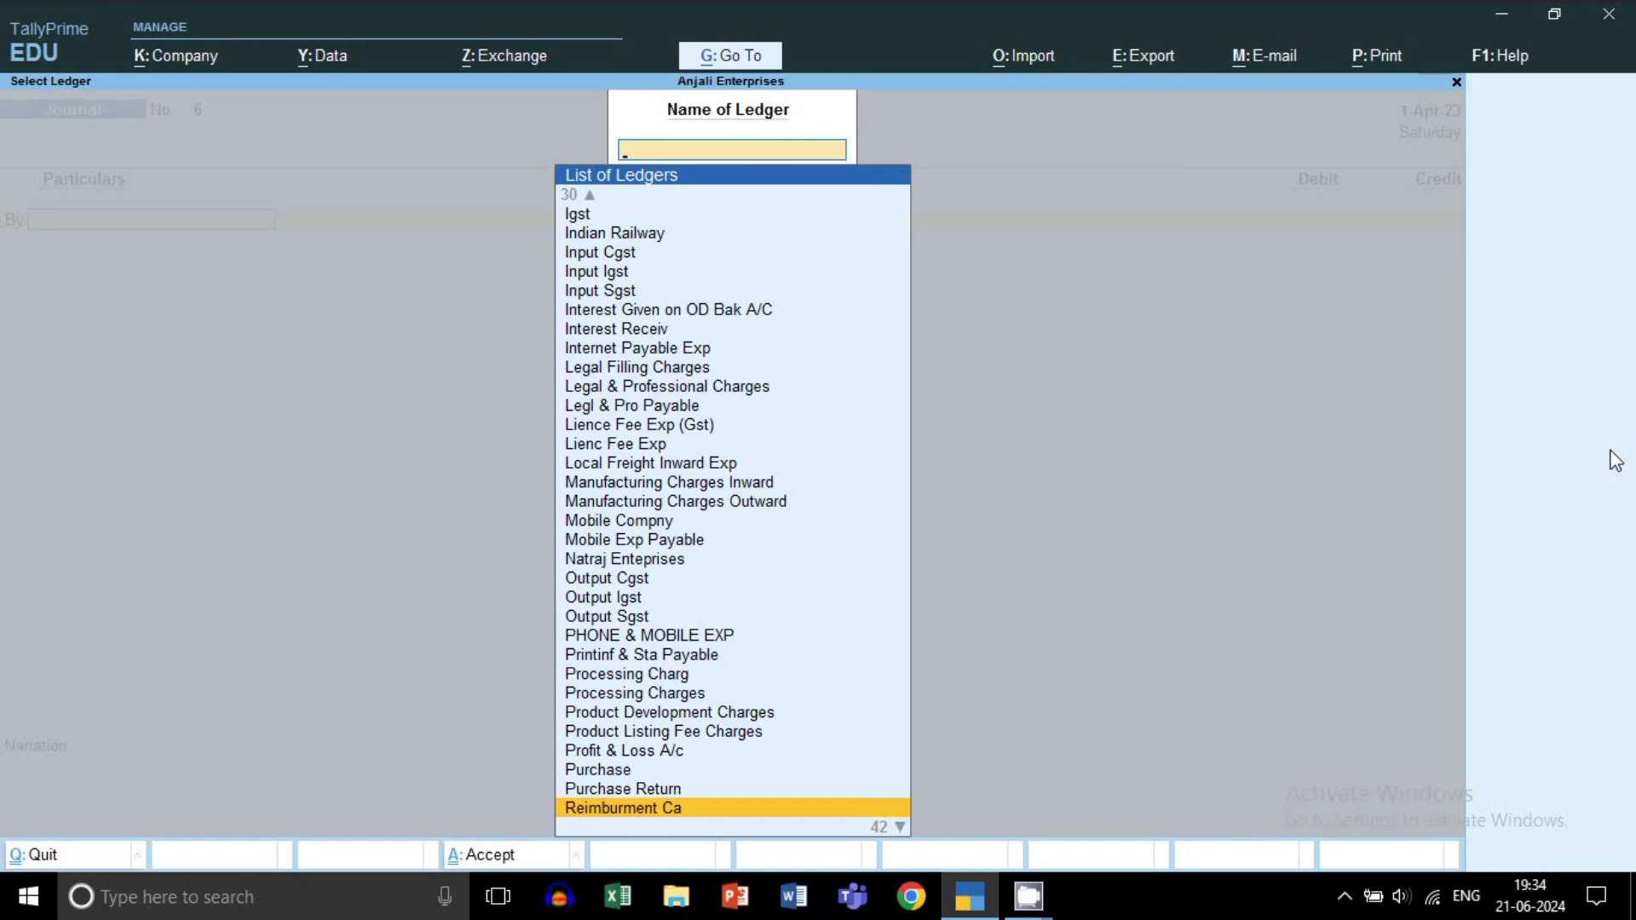
{"action": "key", "text": "Escape"}
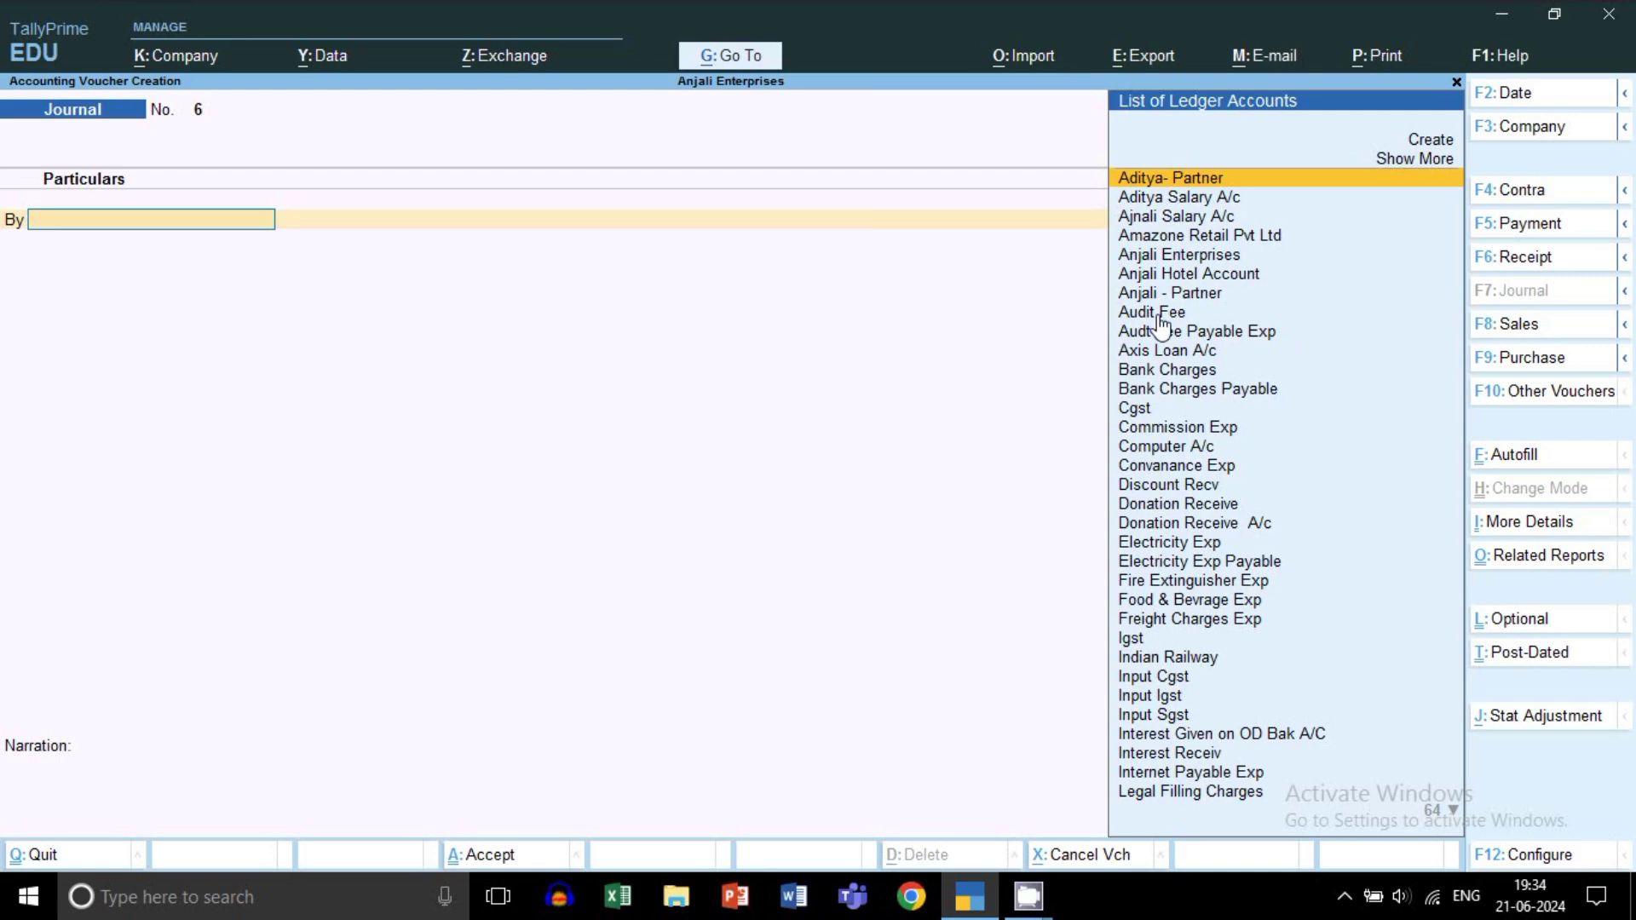
Step: Start a new ledger for the debit line and name it Repair & Mntance, leaving the alias empty
{"action": "type", "text": "Rea"}
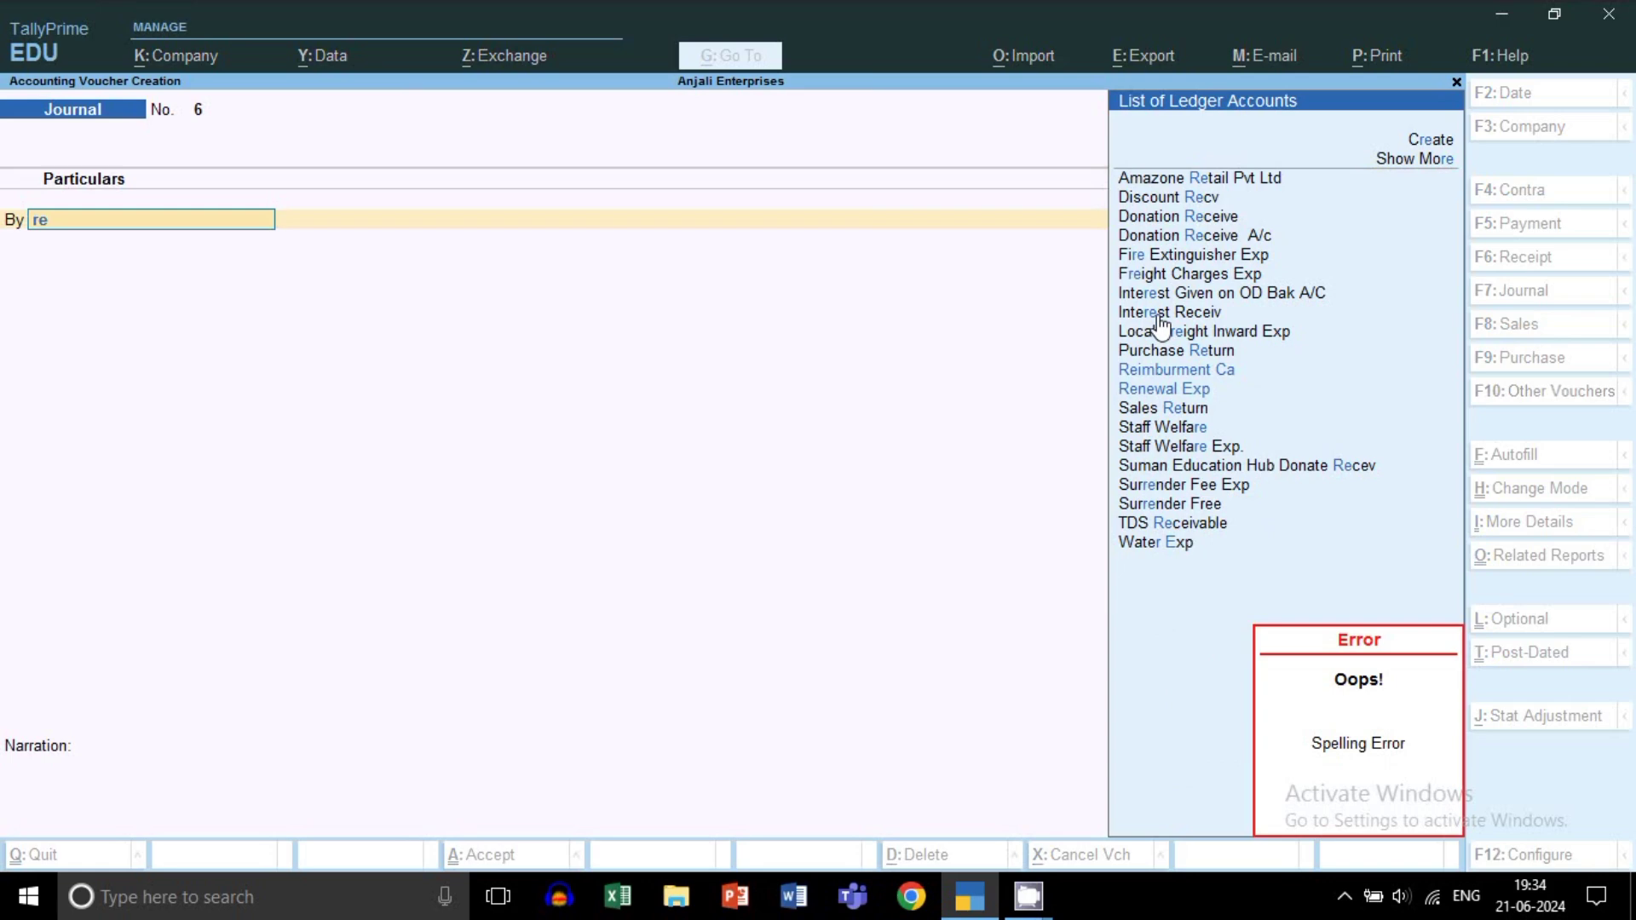
{"action": "key", "text": "alt+c"}
{"action": "type", "text": "Re"}
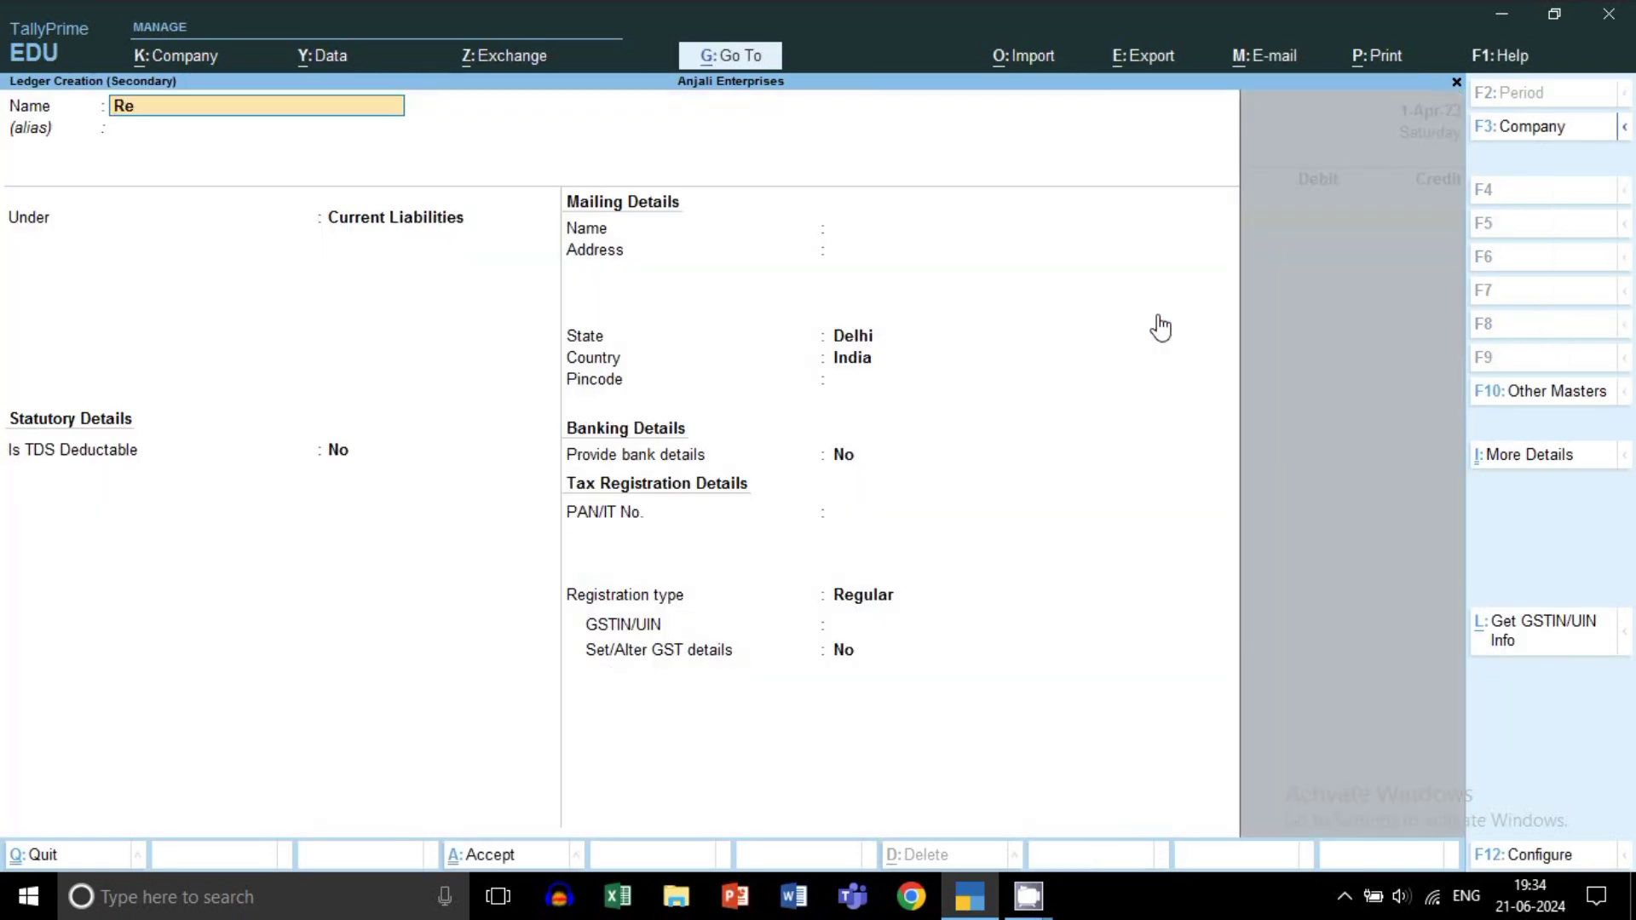
{"action": "type", "text": "pair & Mntan"}
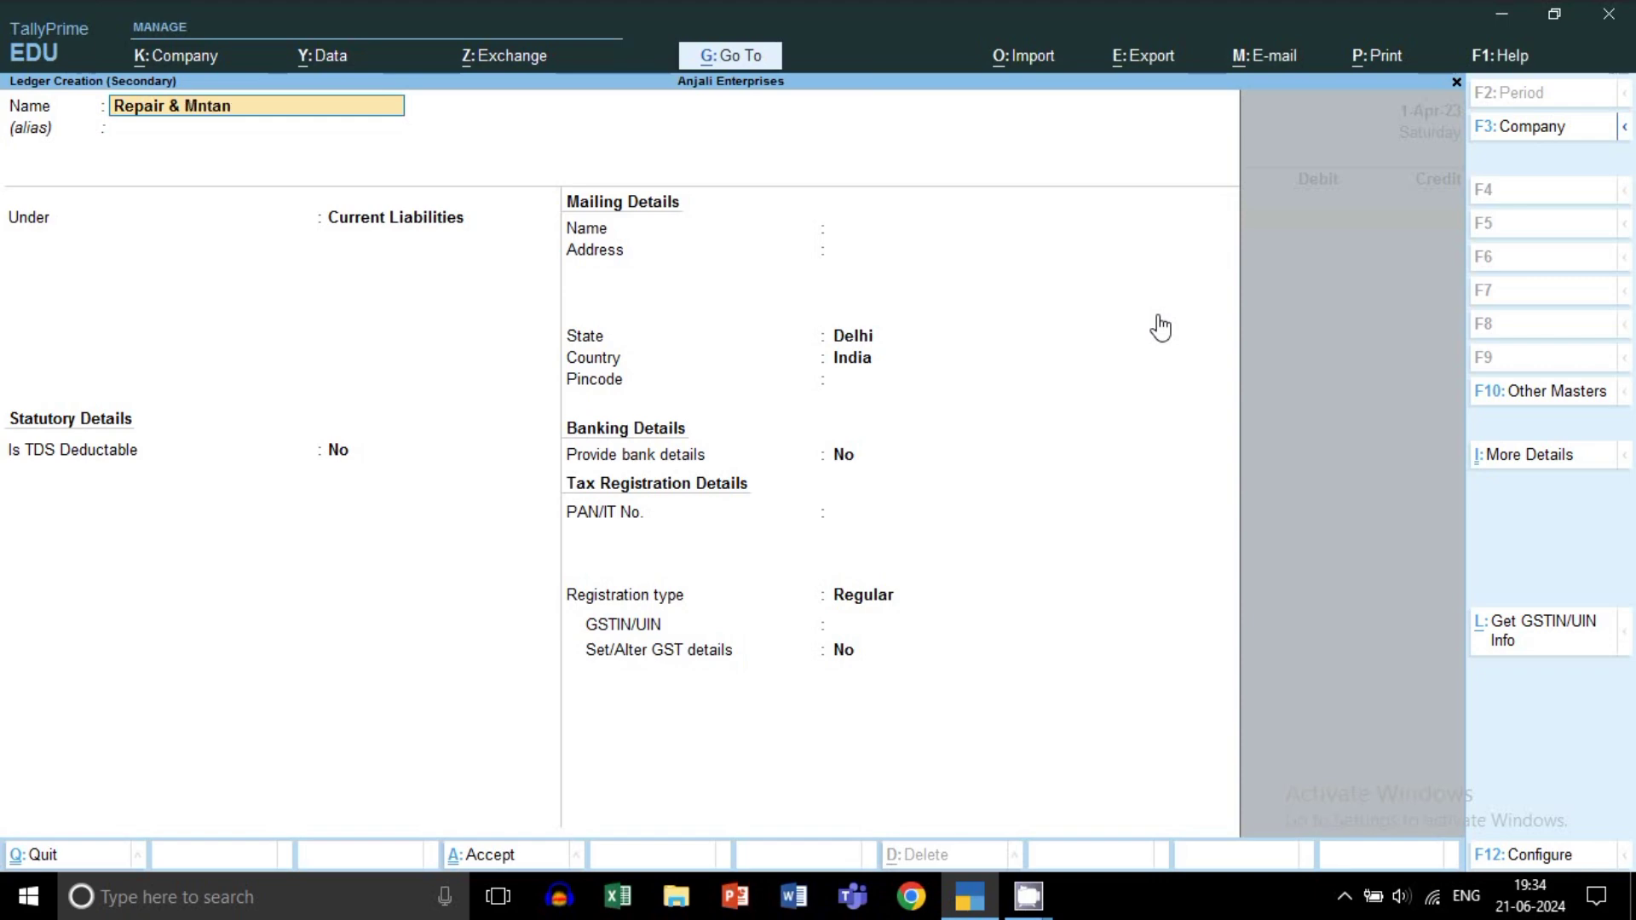
{"action": "type", "text": "ce"}
{"action": "key", "text": "Return"}
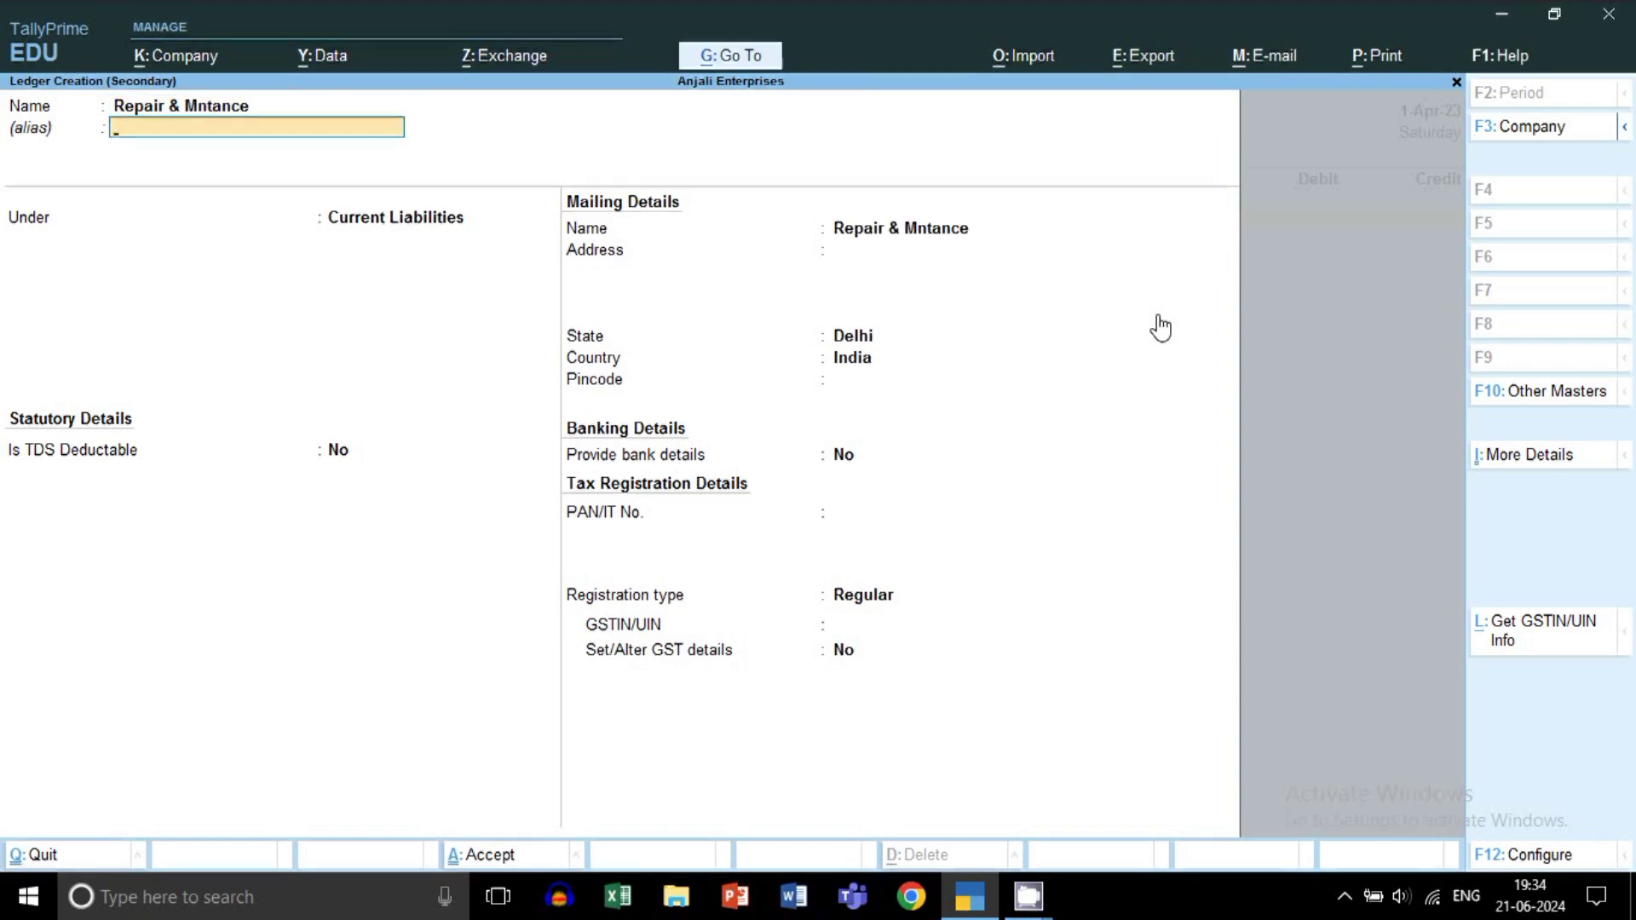
{"action": "key", "text": "Return"}
Step: Place the Repair & Mntance ledger under Indirect Expenses and keep its type at Not Applicable
{"action": "type", "text": "N"}
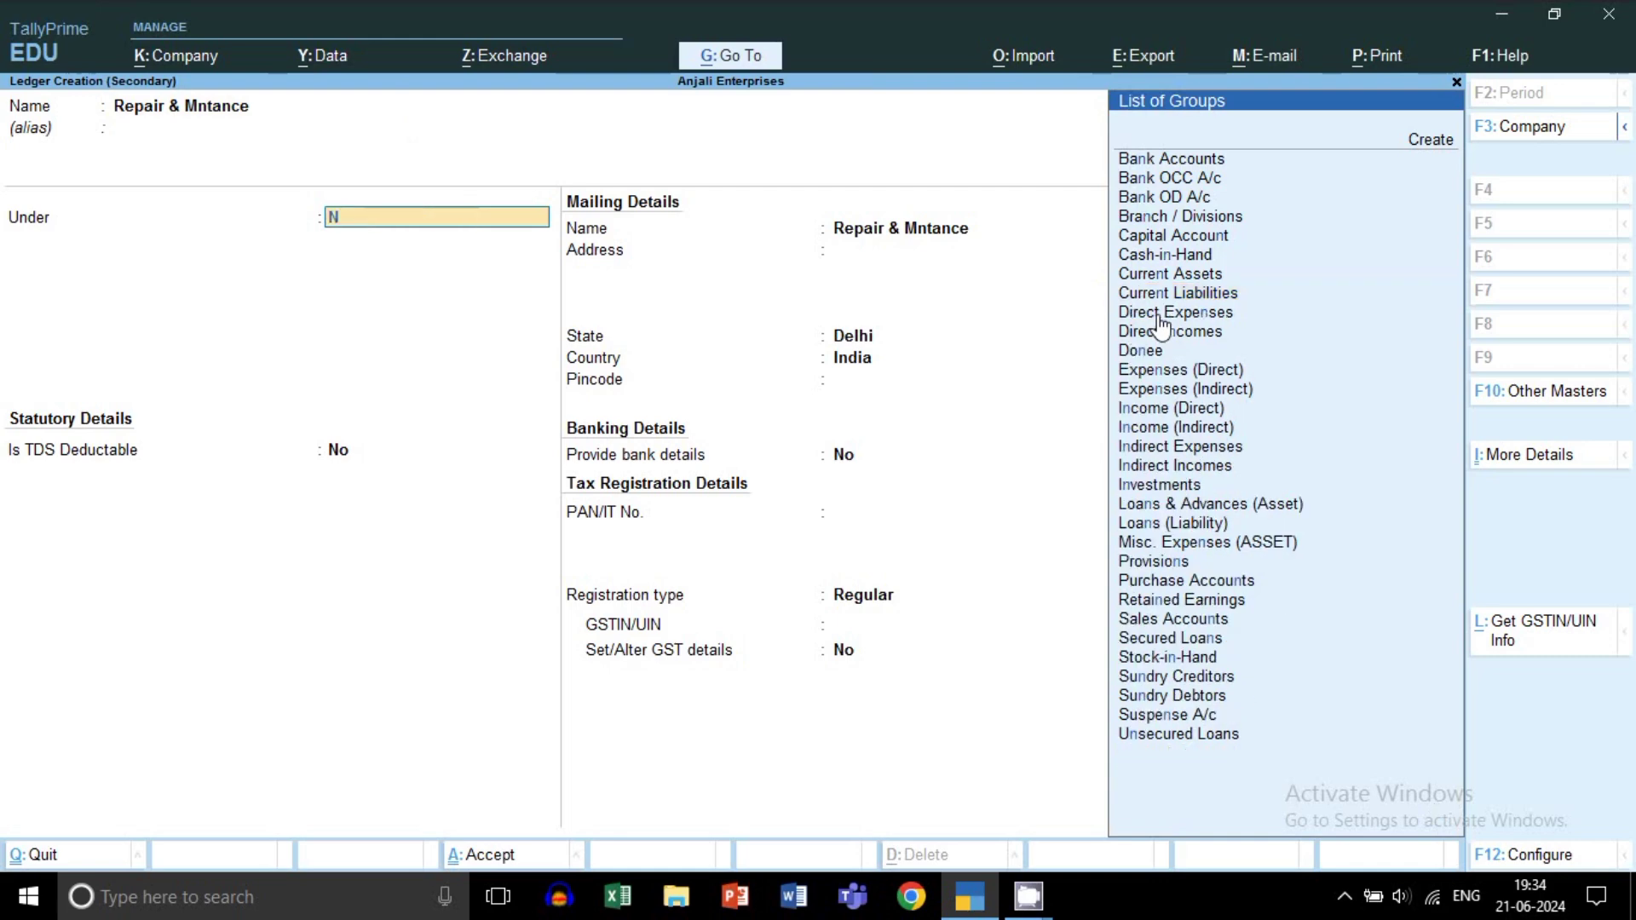
{"action": "key", "text": "BackSpace"}
{"action": "type", "text": "In"}
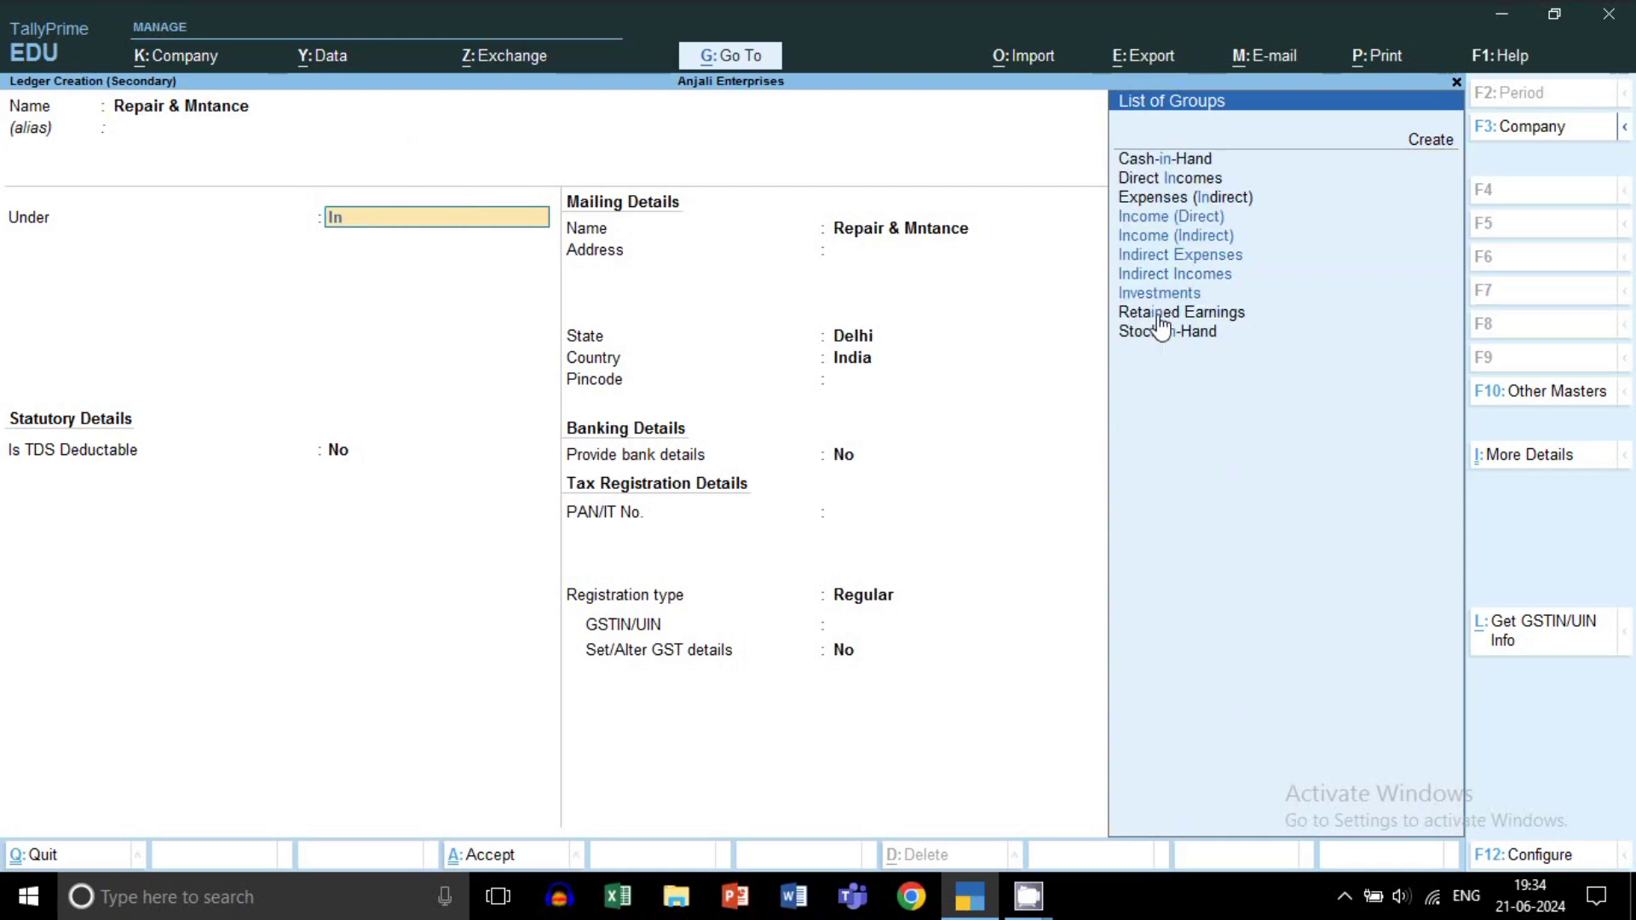
{"action": "key", "text": "Down"}
{"action": "key", "text": "Down"}
{"action": "key", "text": "Down"}
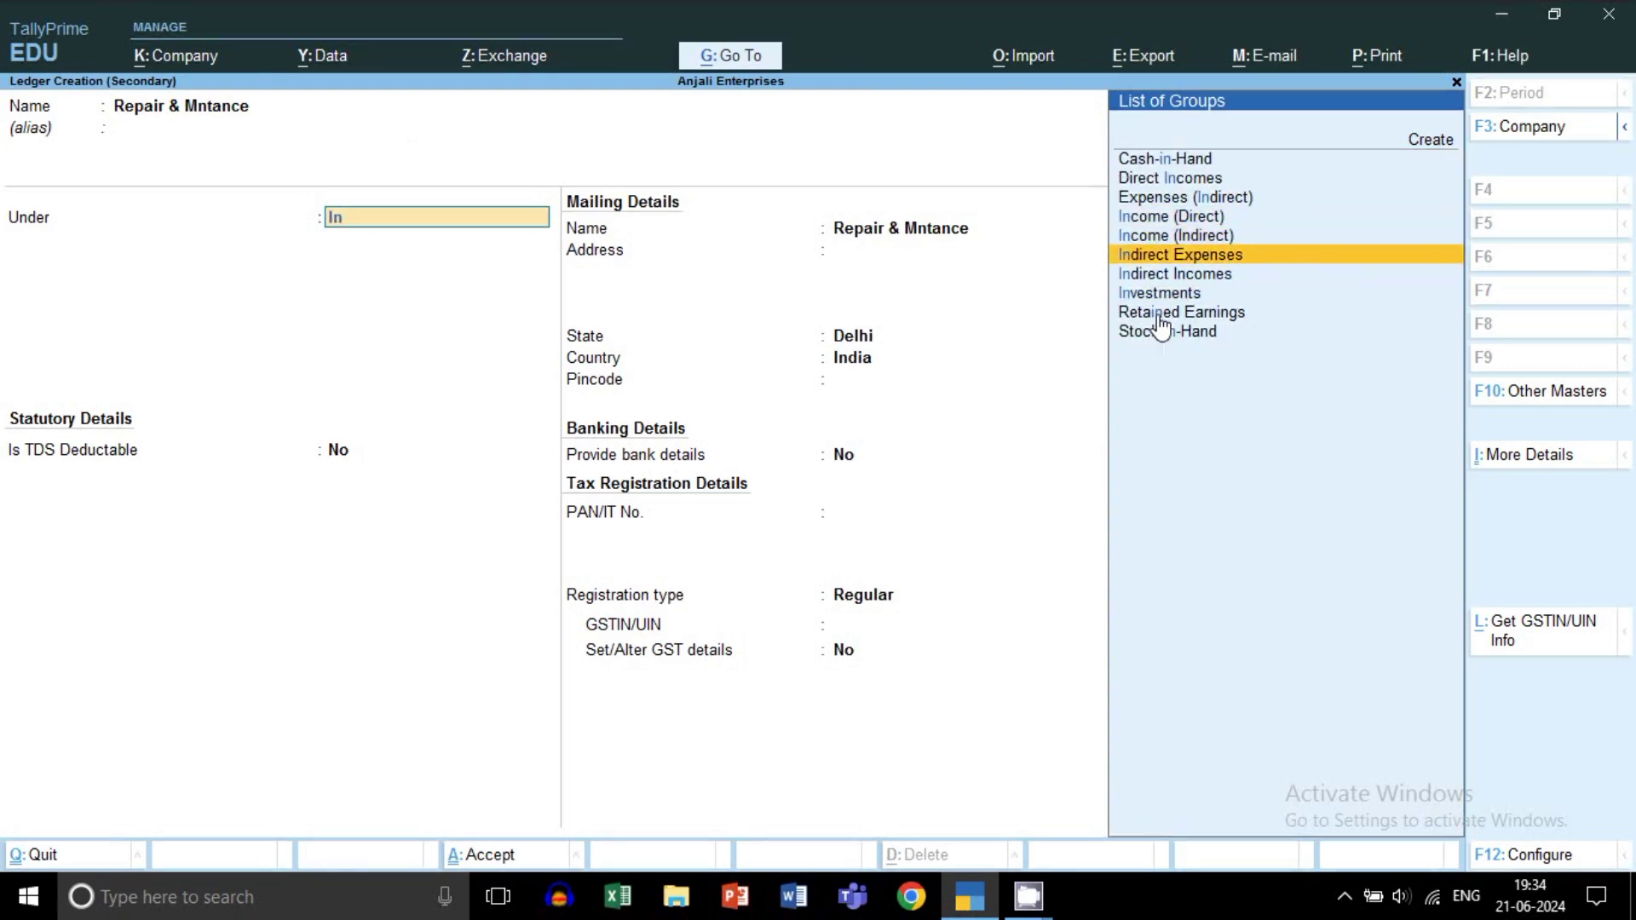
{"action": "key", "text": "Return"}
{"action": "key", "text": "Return"}
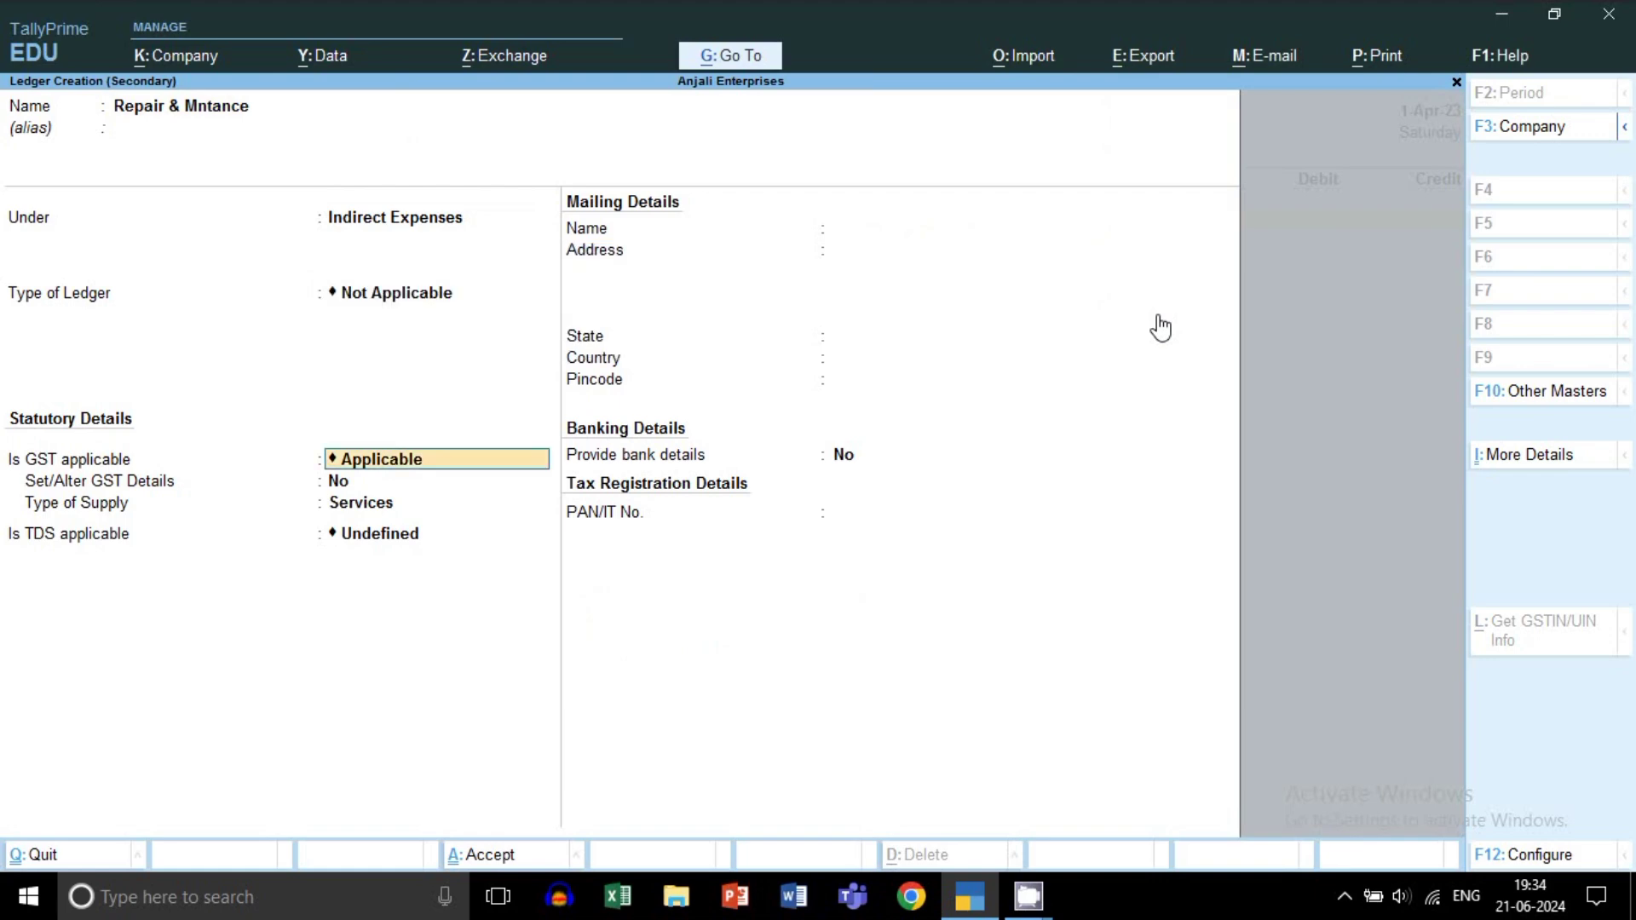
Step: Save the Repair & Mntance ledger with GST set to Not Applicable and debit it with 5000 in the journal voucher
{"action": "type", "text": "N"}
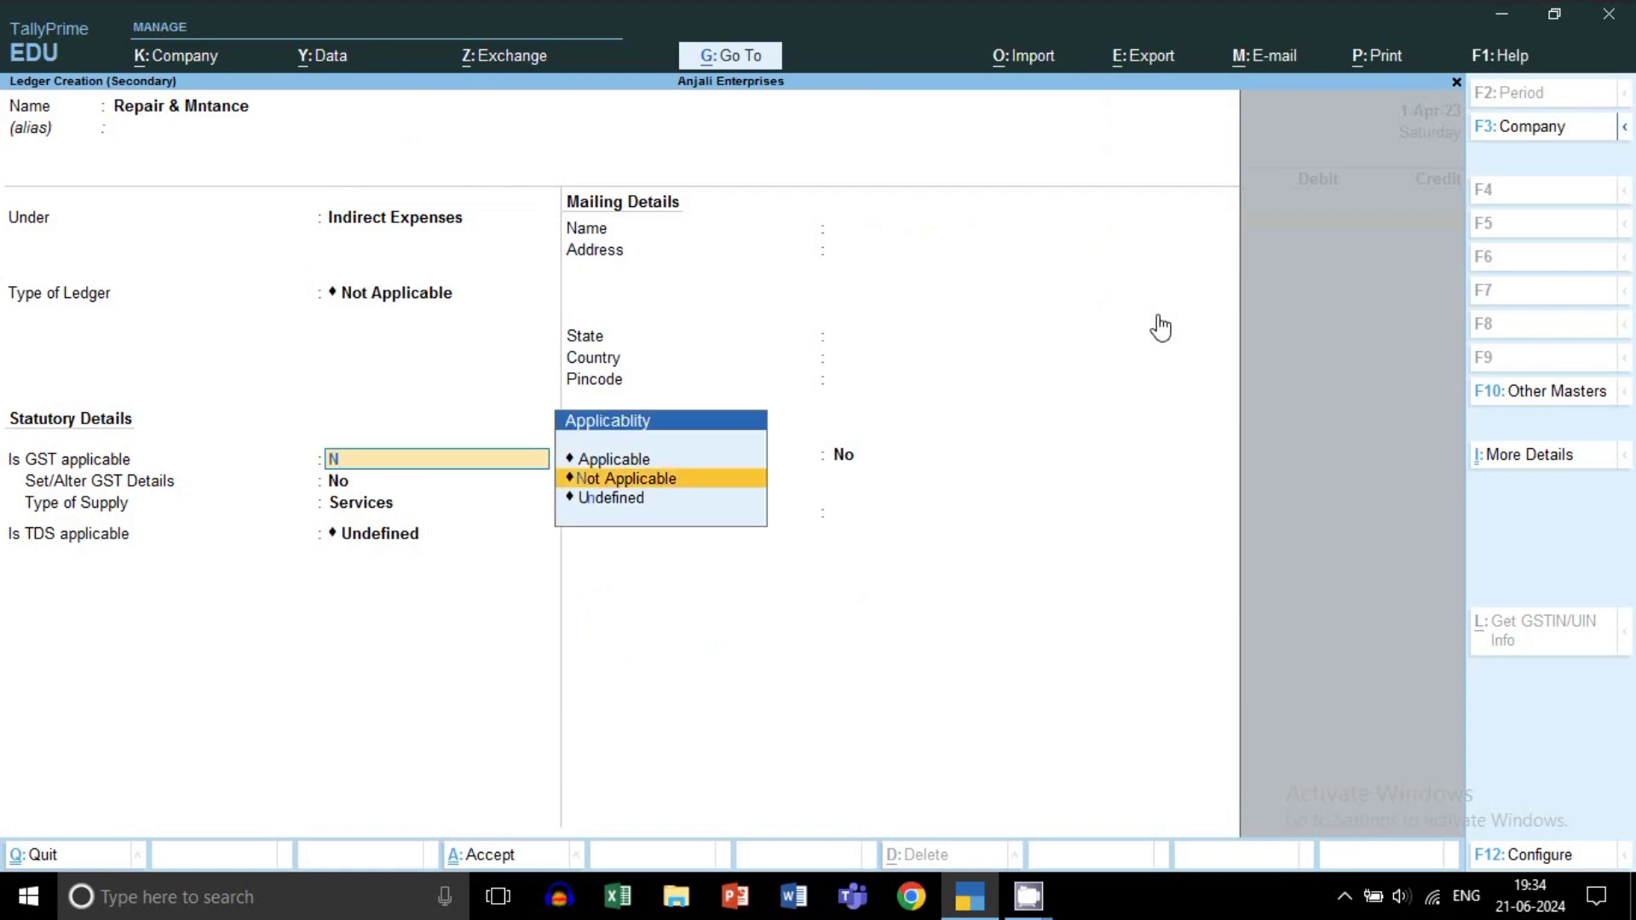
{"action": "key", "text": "Return"}
{"action": "key", "text": "ctrl"}
{"action": "key", "text": "ctrl+a"}
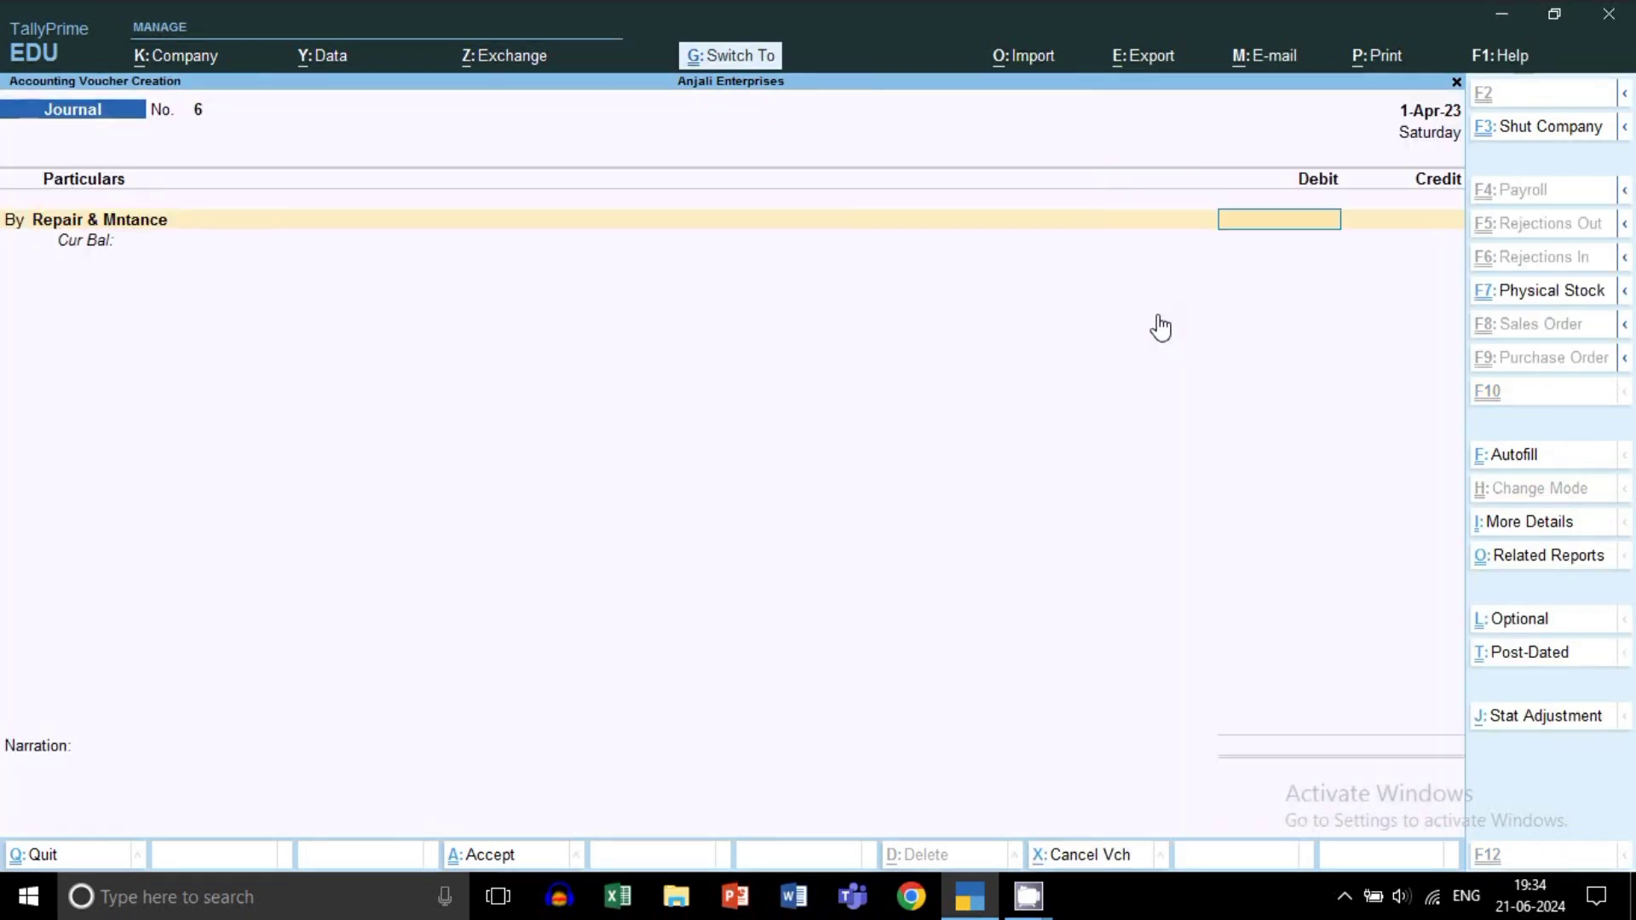
{"action": "type", "text": "5000"}
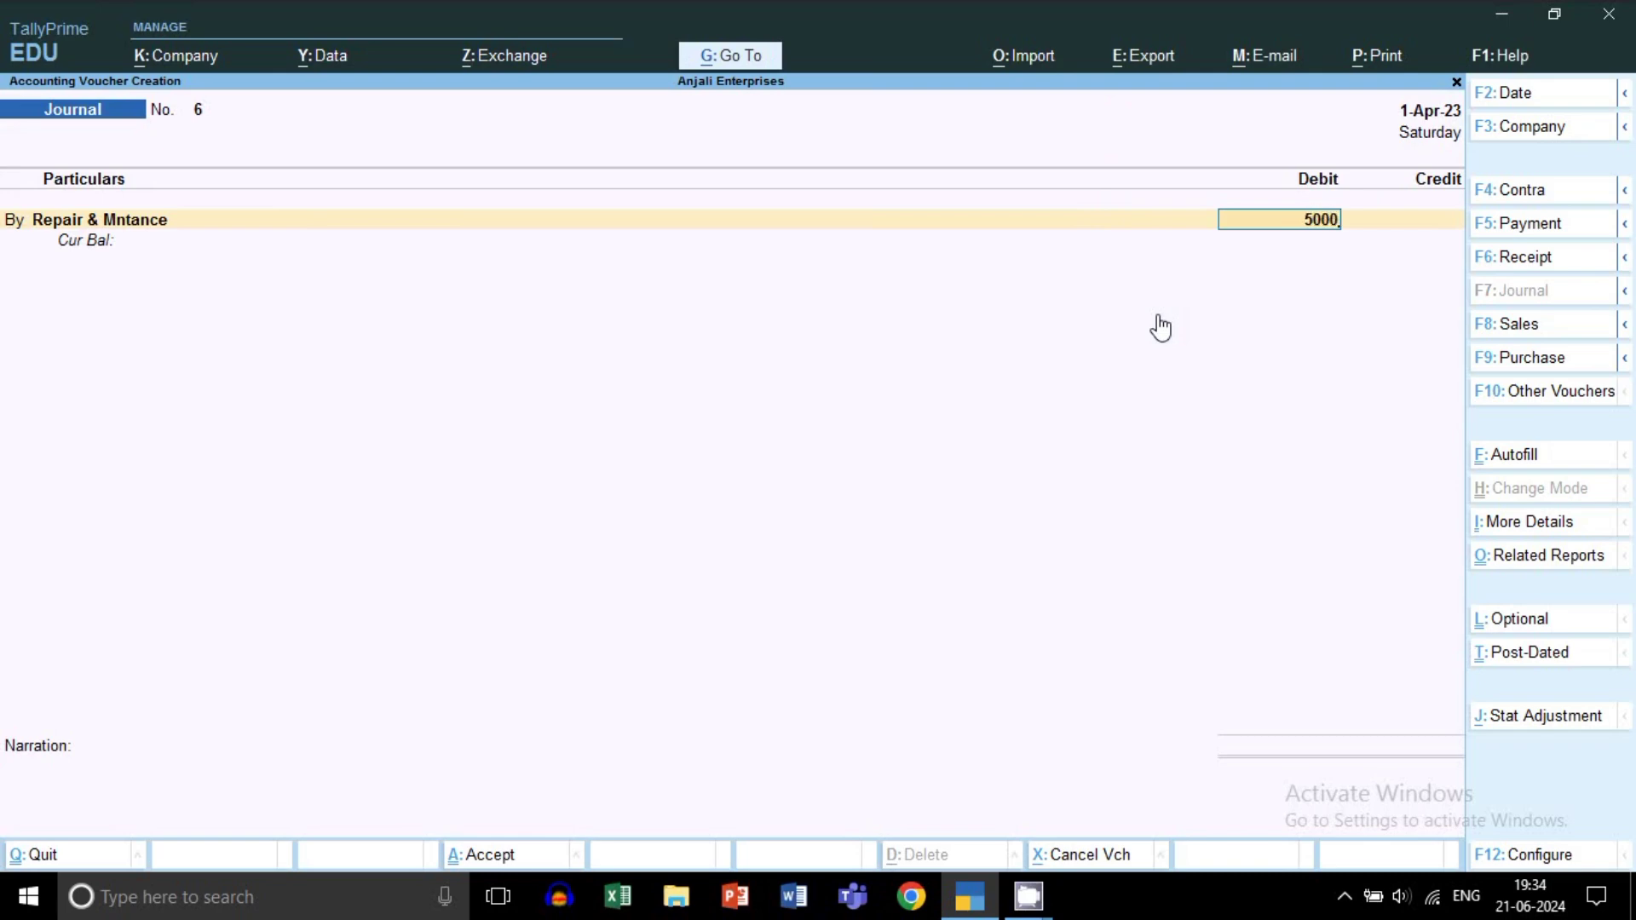
{"action": "key", "text": "Return"}
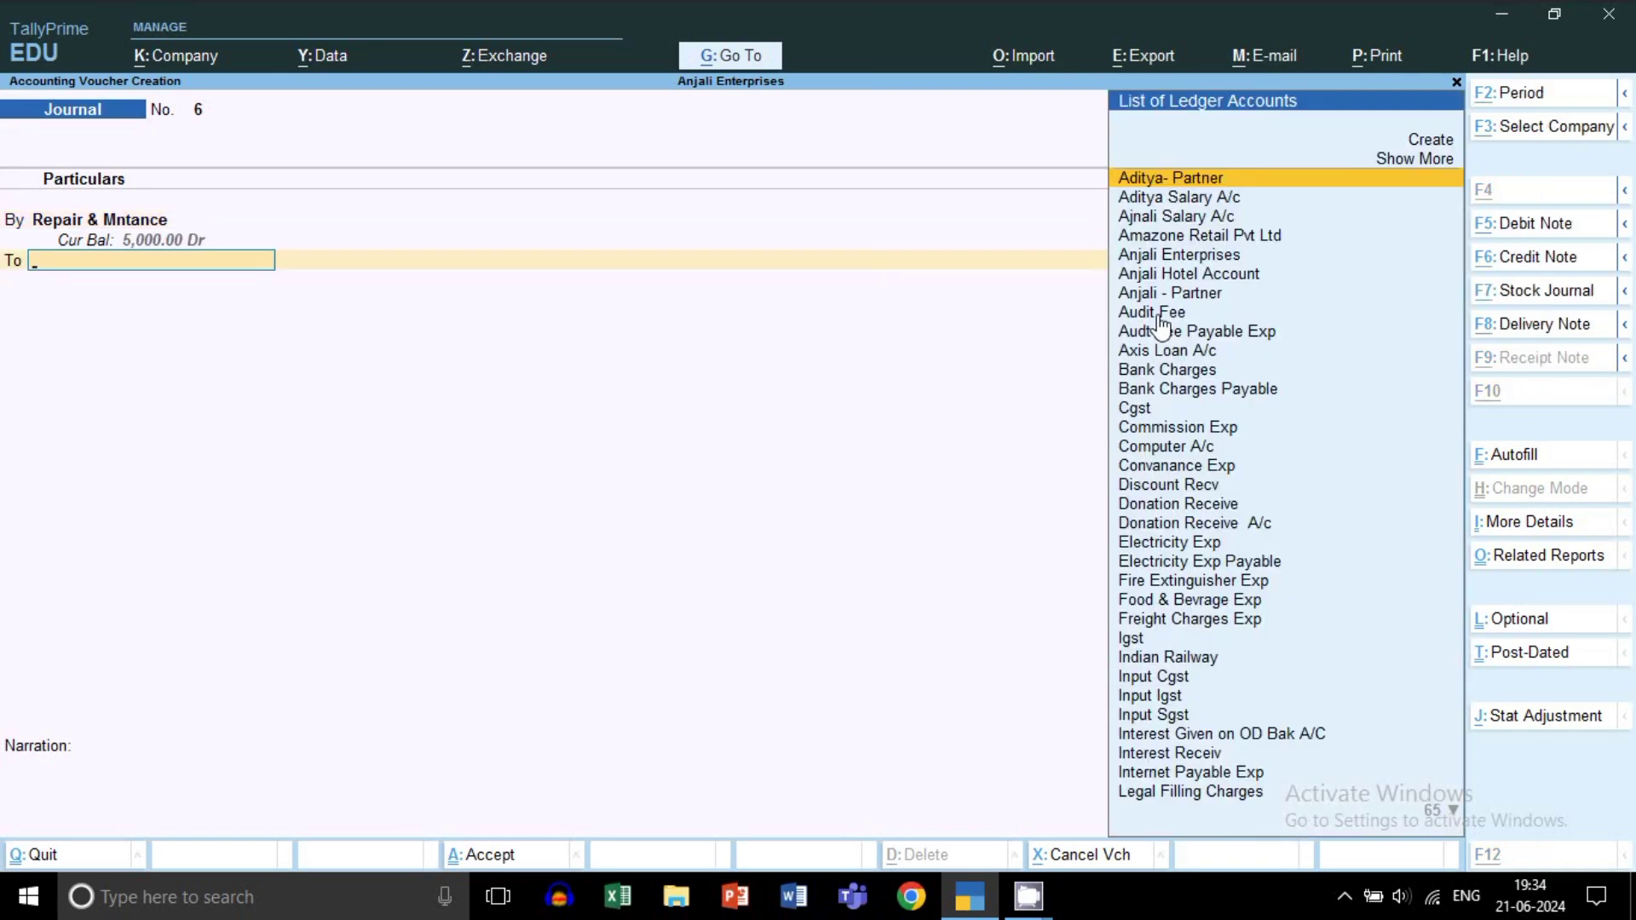
Step: Start a new ledger for the credit line and name it Reimburment followed by the employee's name, leaving the alias empty
{"action": "key", "text": "alt+c"}
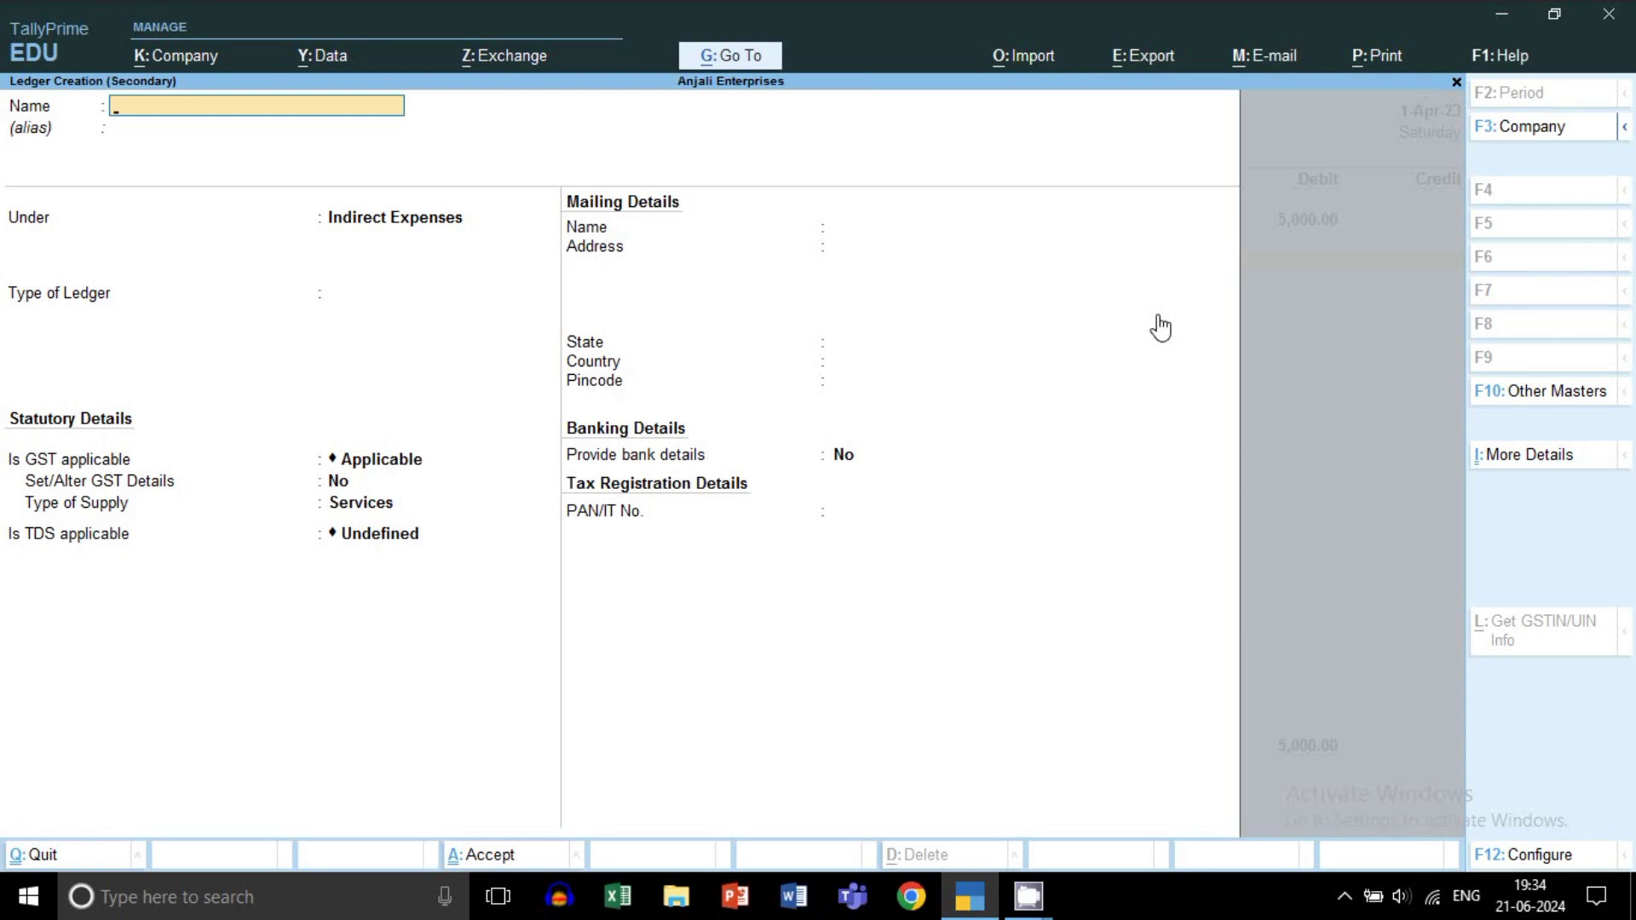
{"action": "type", "text": "Reimburment"}
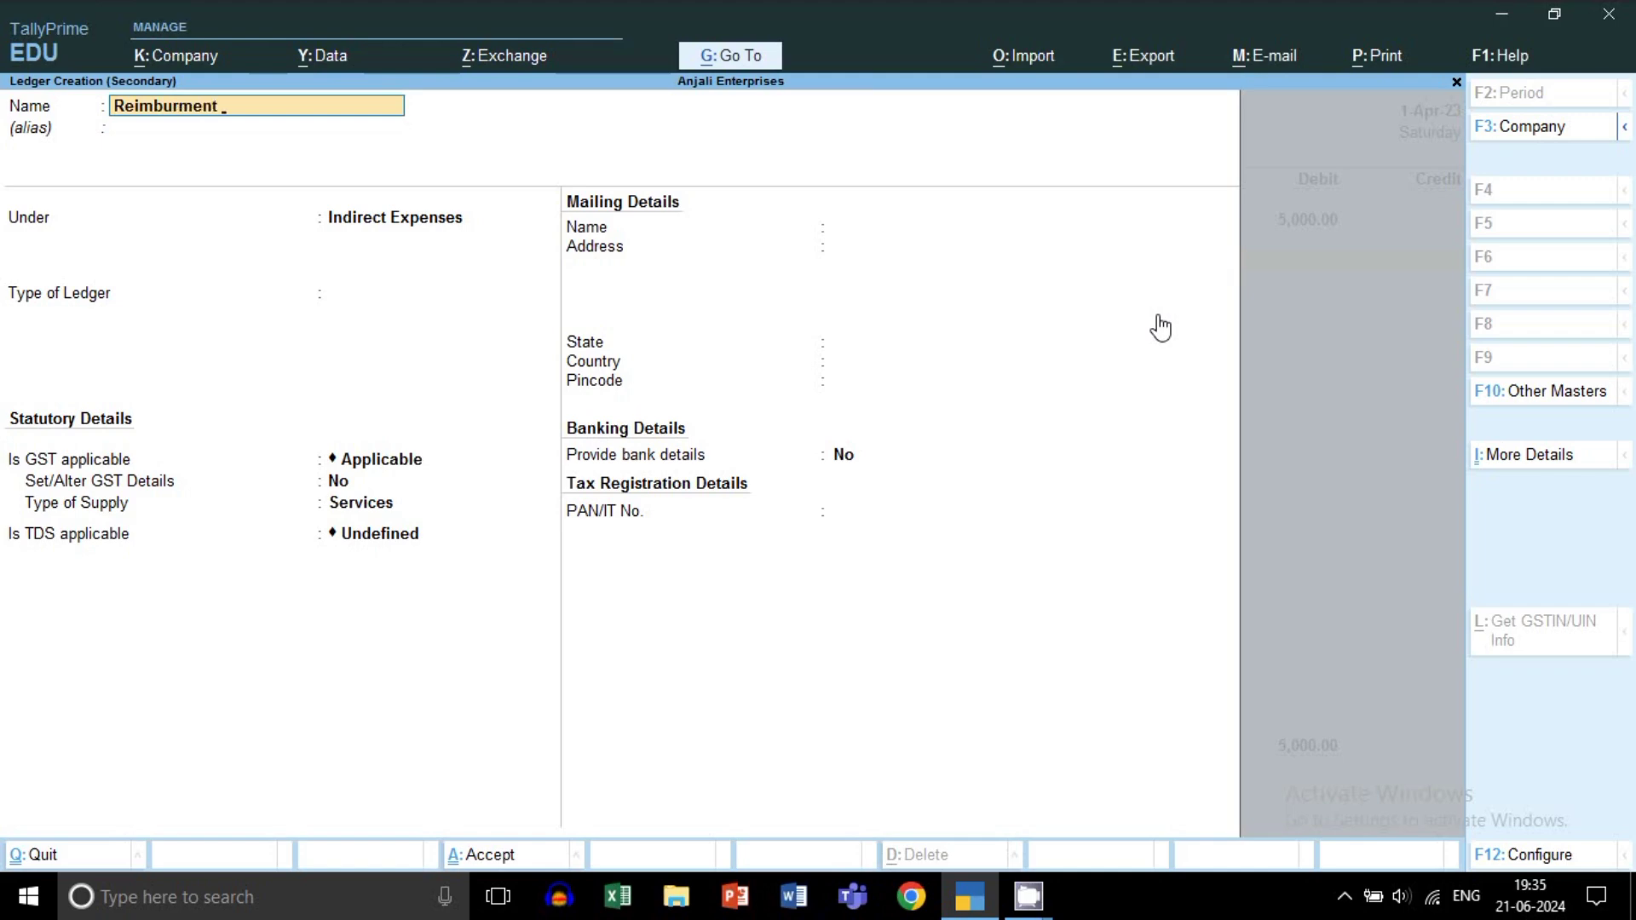
{"action": "type", "text": " Suman"}
{"action": "key", "text": "Return"}
{"action": "key", "text": "Return"}
Step: Save the employee's reimbursement ledger under Current Liabilities and record the journal voucher crediting it with 5,000
{"action": "type", "text": "Cu"}
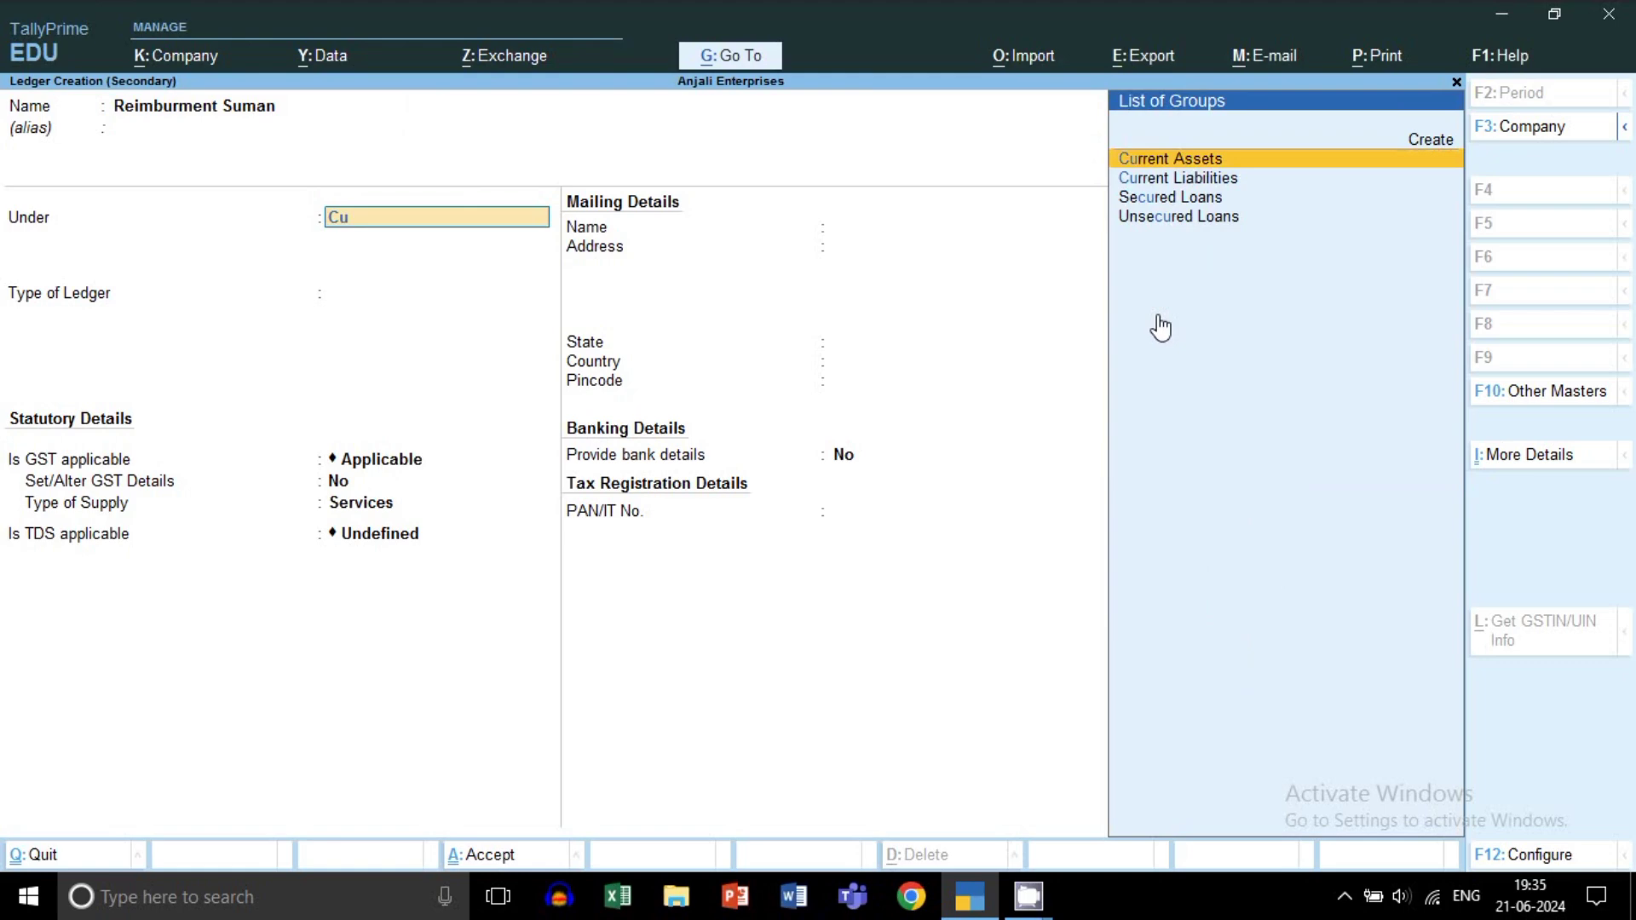
{"action": "key", "text": "Down"}
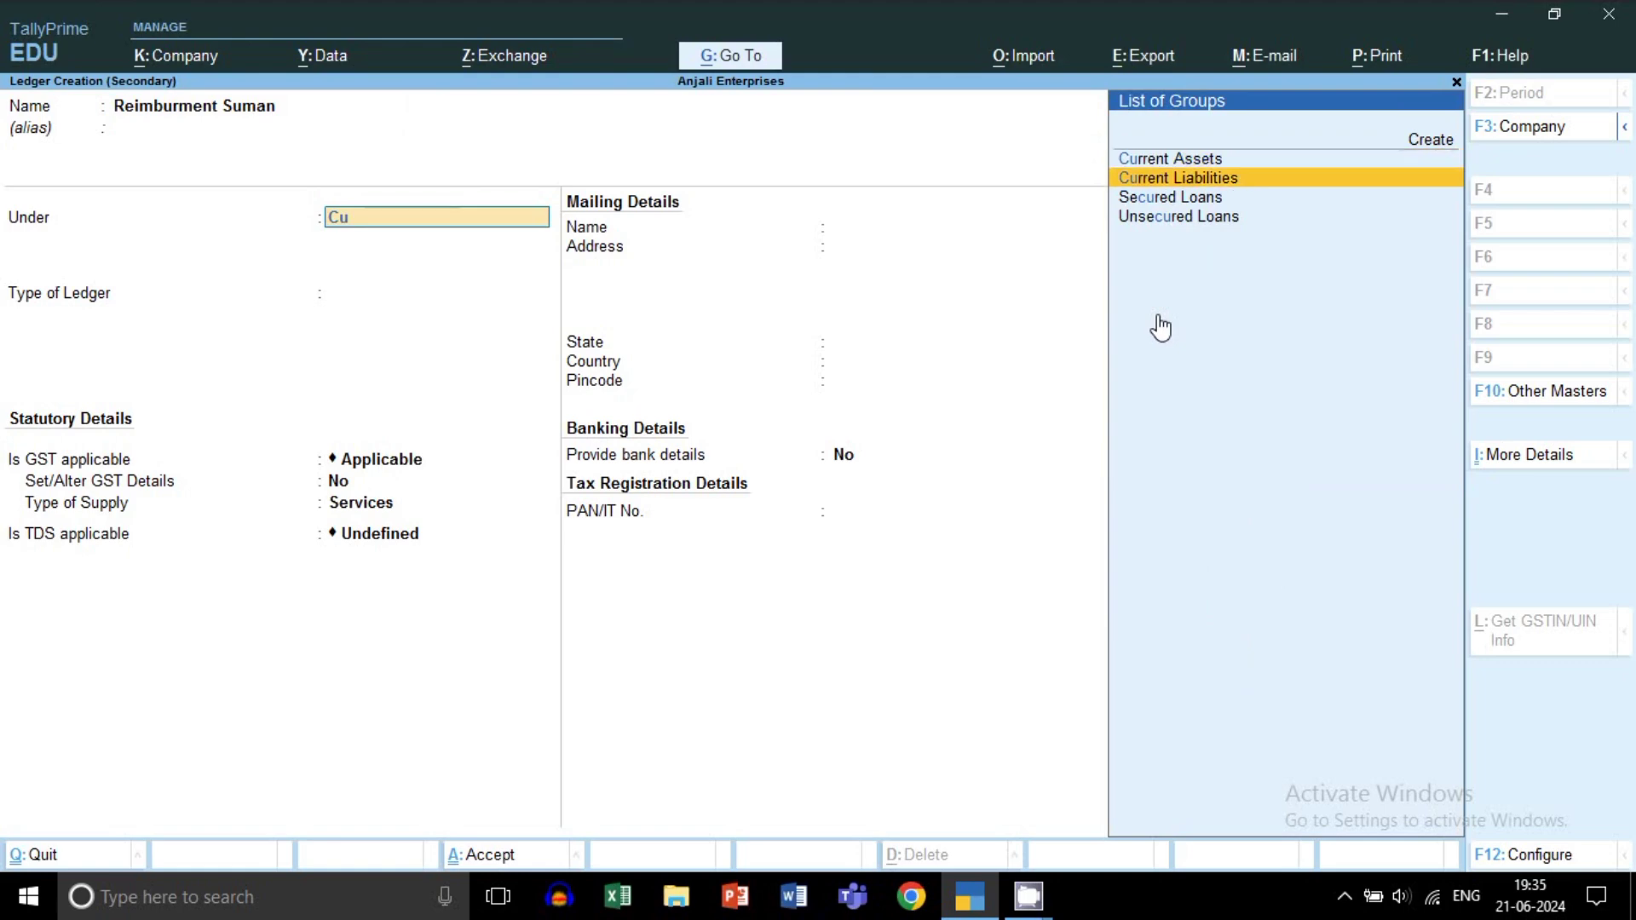
{"action": "key", "text": "Return"}
{"action": "key", "text": "ctrl+a"}
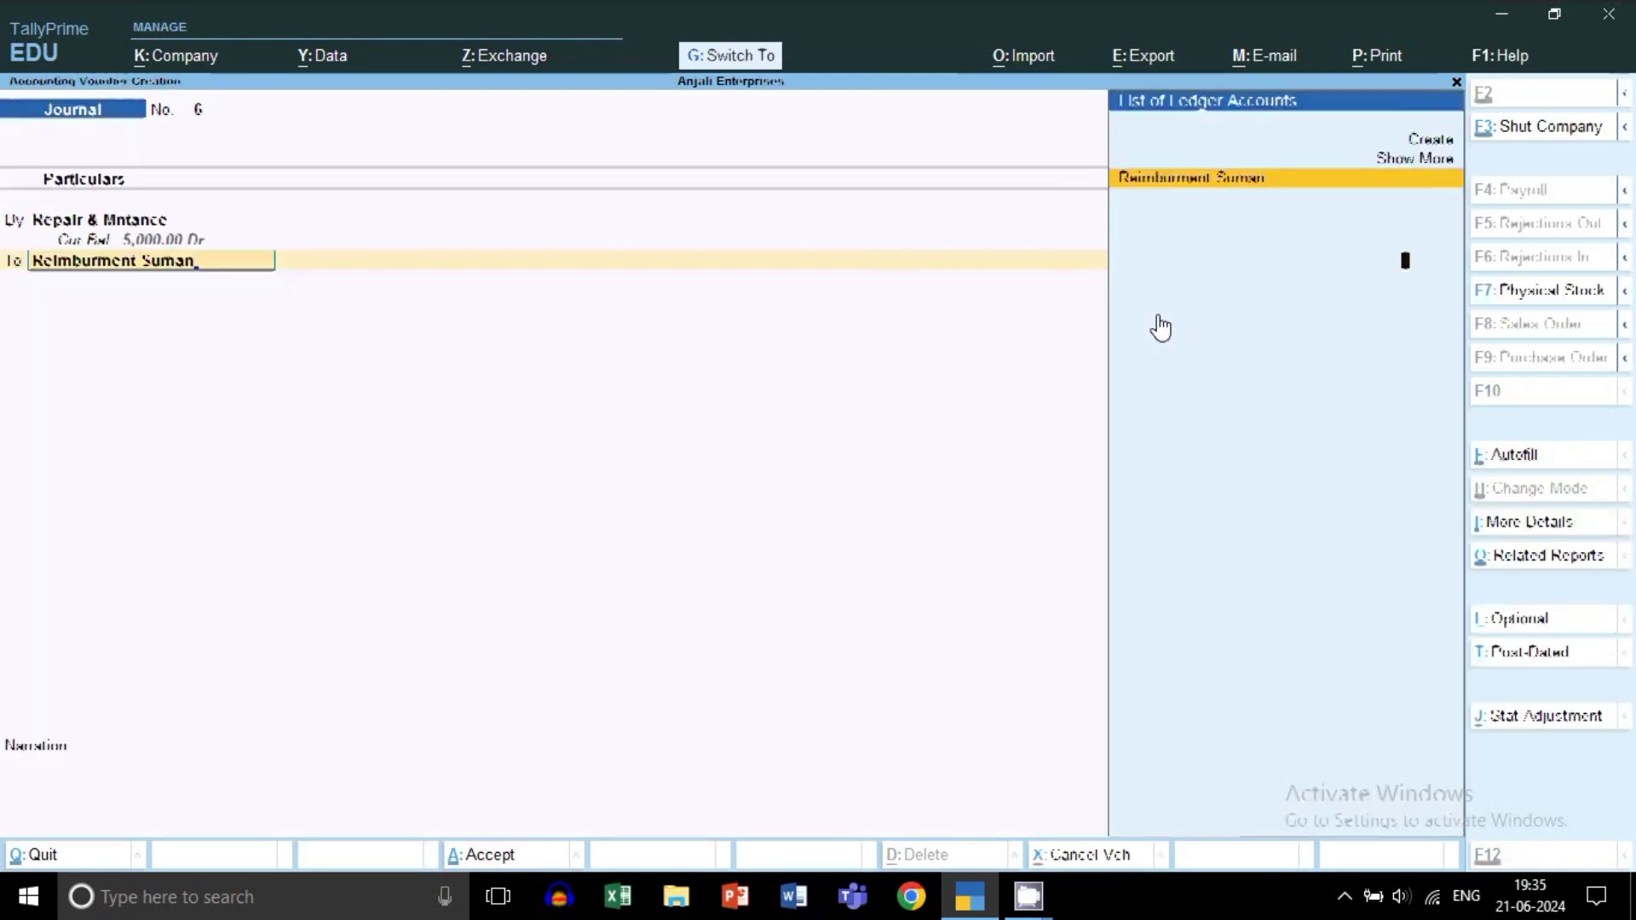
{"action": "key", "text": "ctrl"}
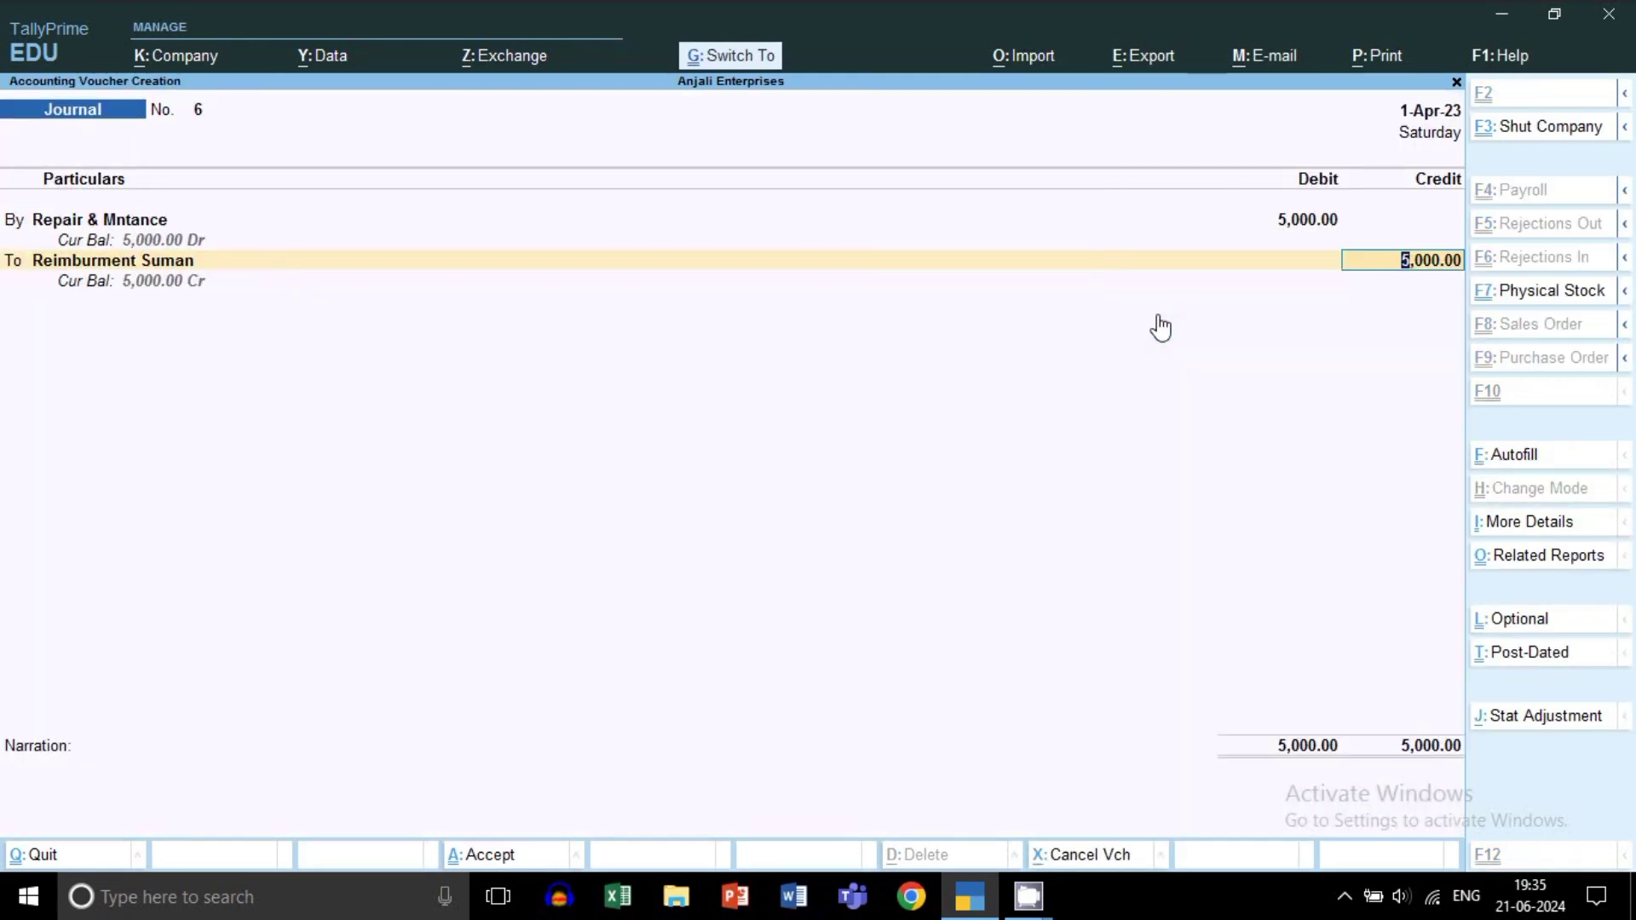
{"action": "key", "text": "ctrl+a"}
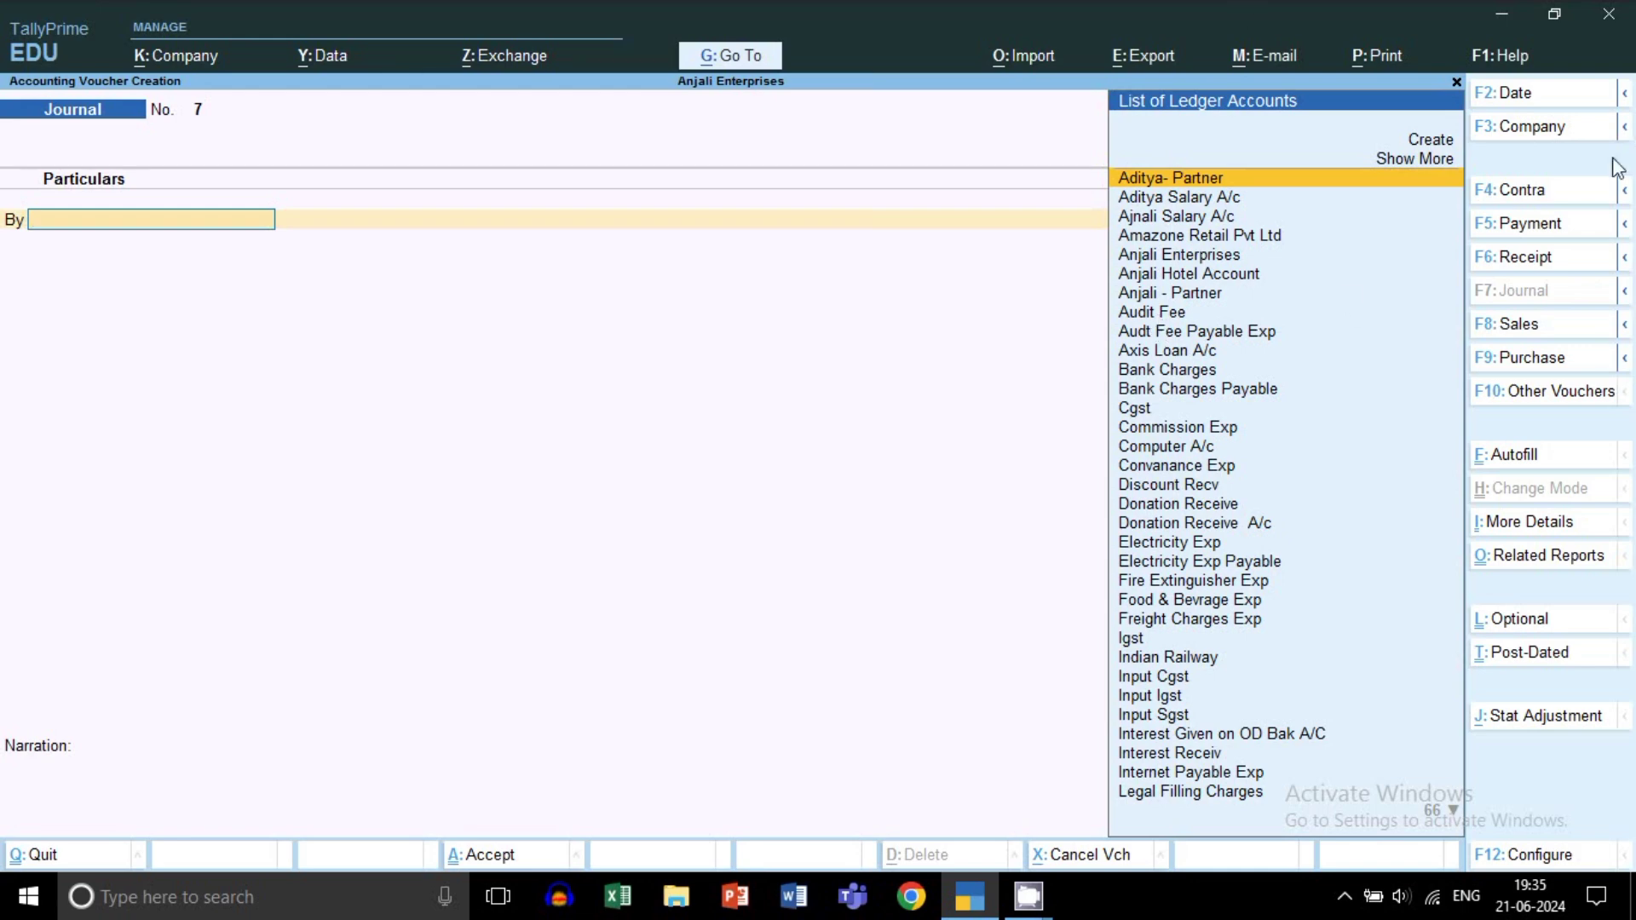
Step: Switch to a payment voucher and choose the employee's reimbursement ledger as the debit account
{"action": "type", "text": "Re"}
{"action": "left_click", "coordinate": [1540, 228]}
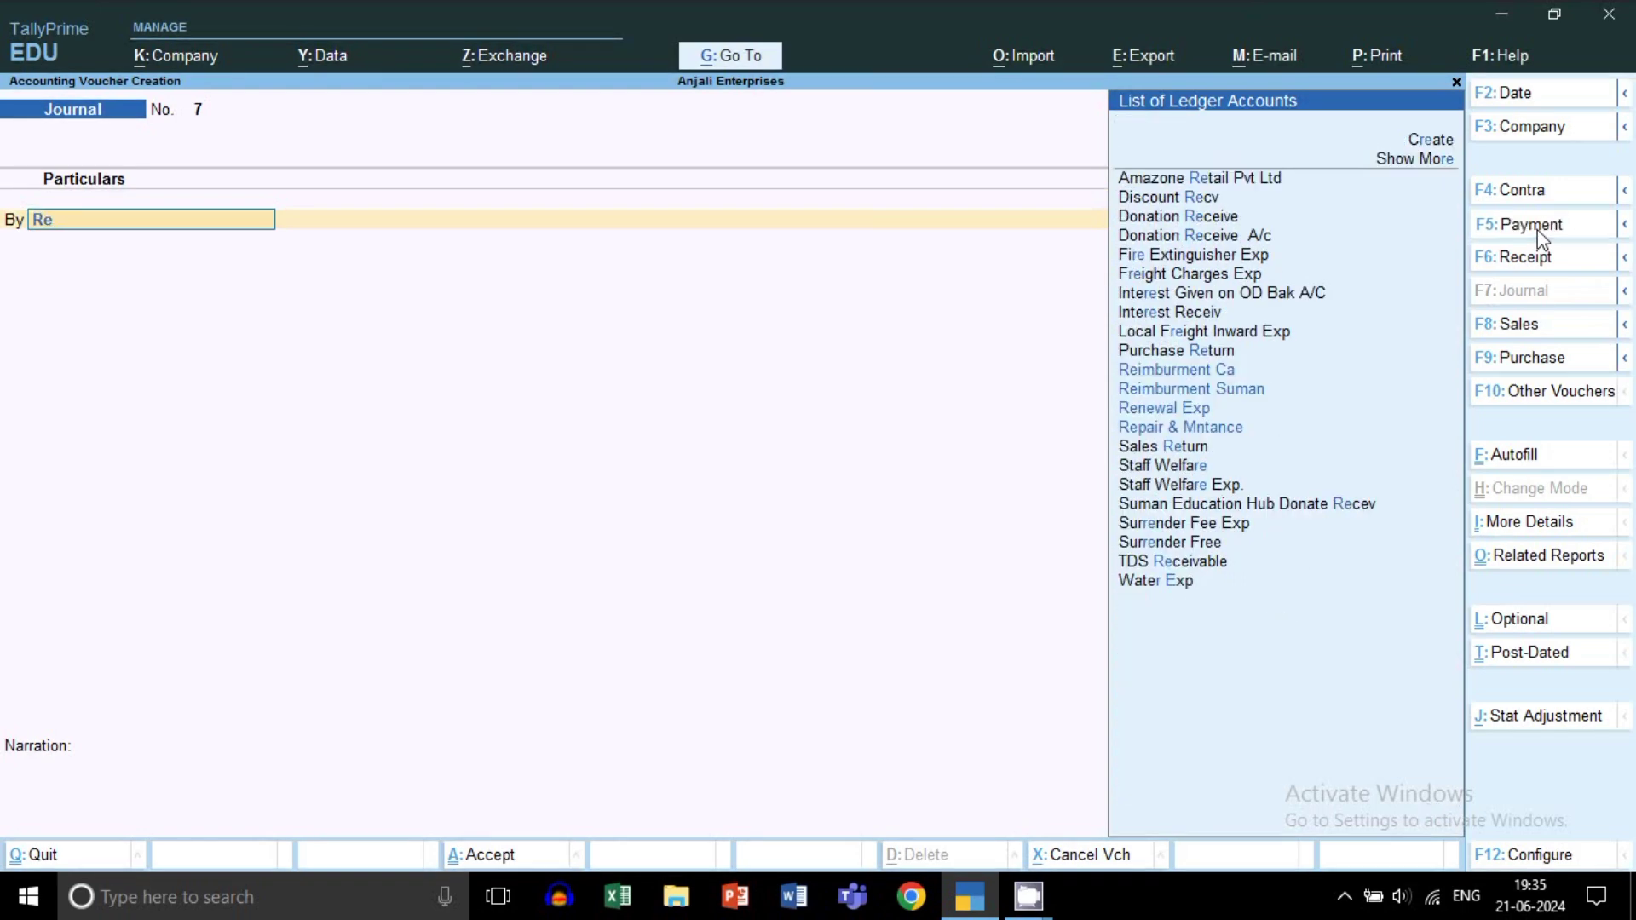
{"action": "type", "text": "Re"}
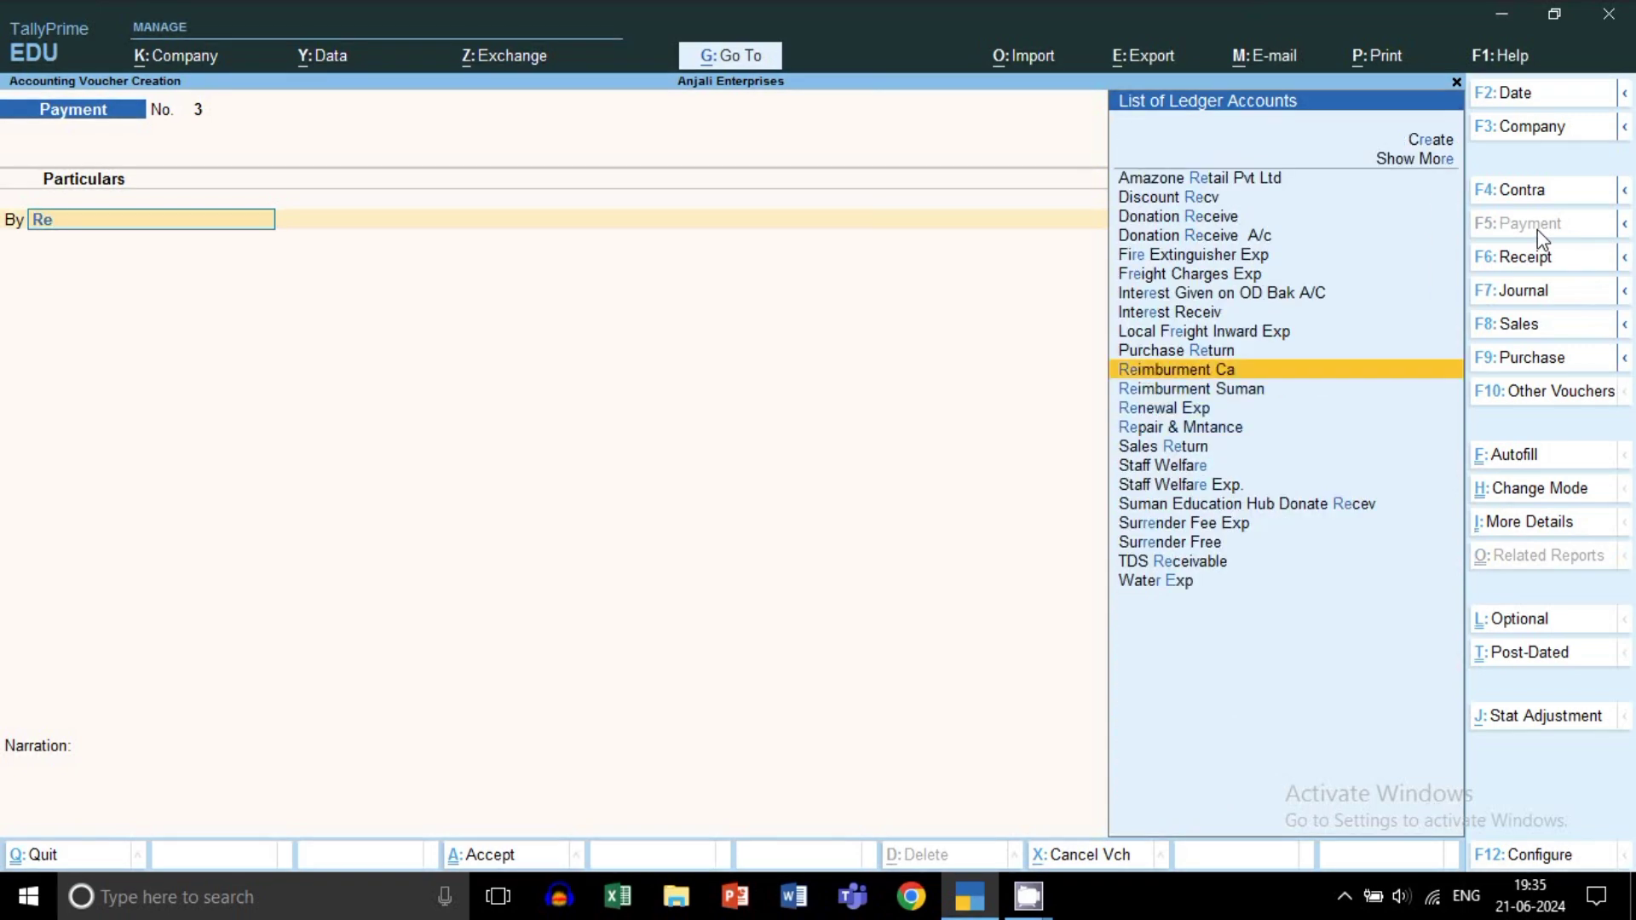
{"action": "key", "text": "Down"}
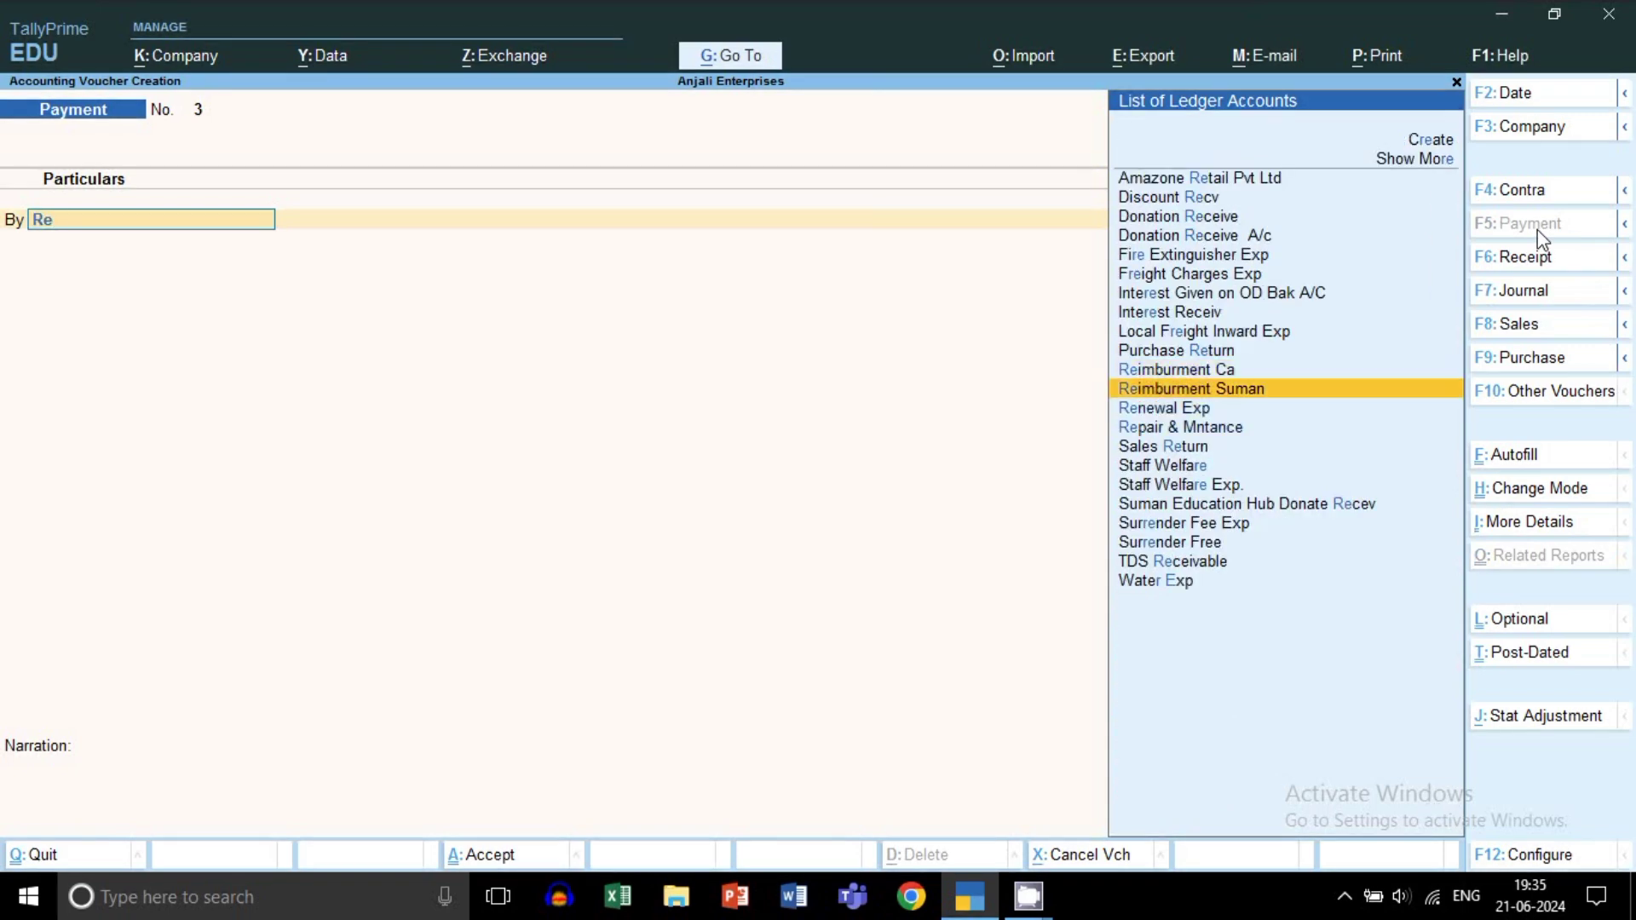
{"action": "key", "text": "Return"}
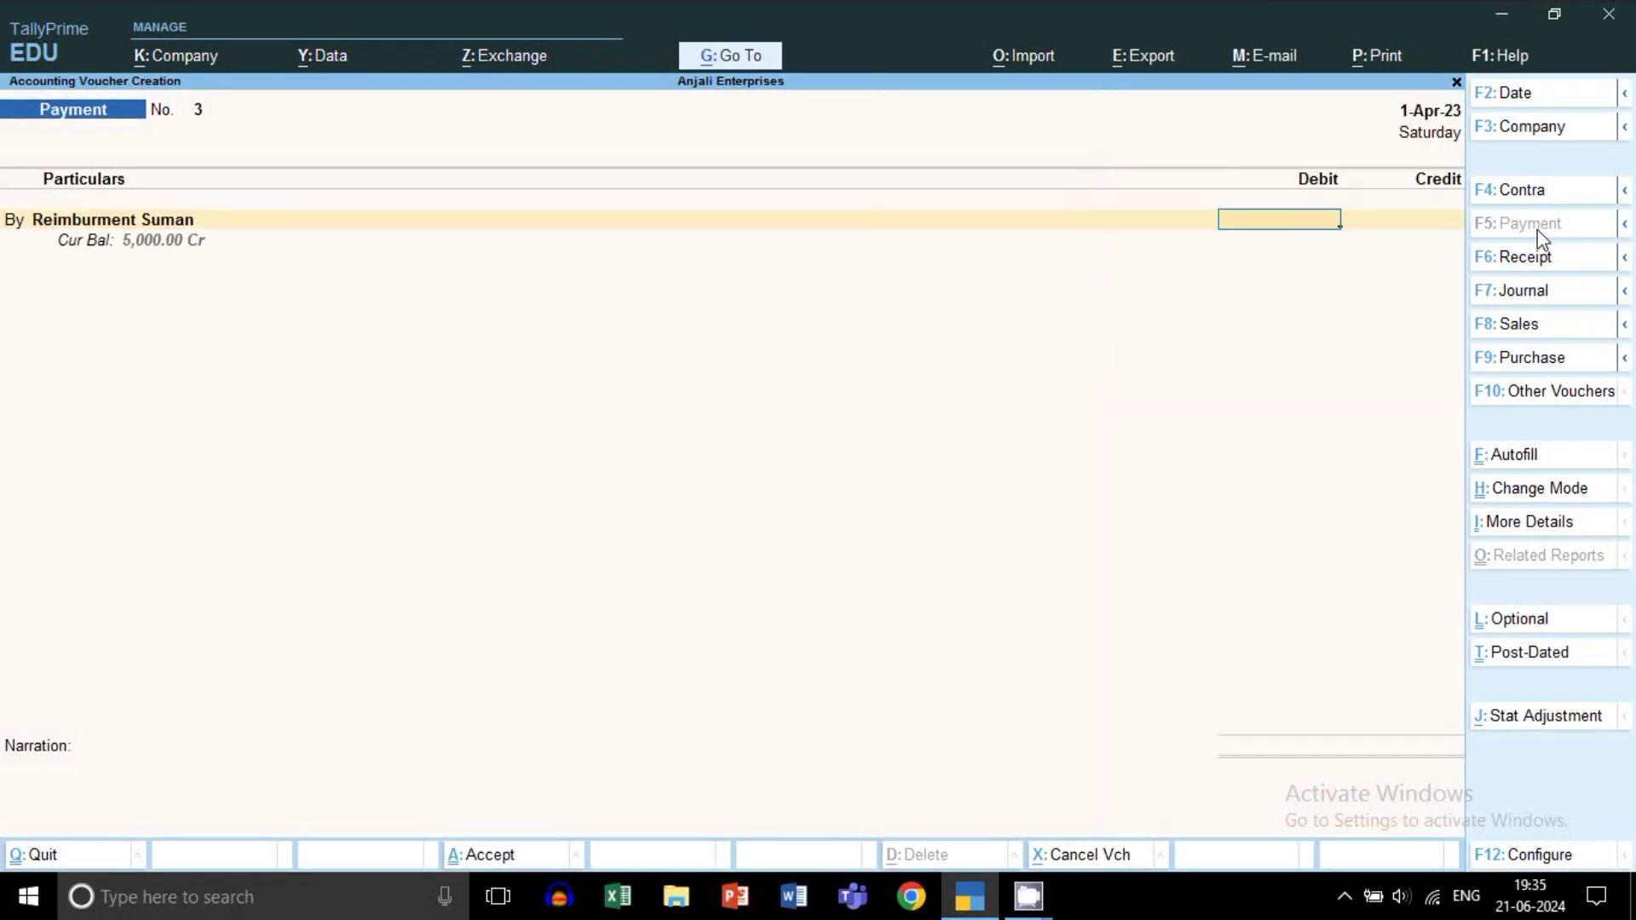
Step: Enter a debit of 50000 for the reimbursement ledger and choose Sbi as the credit account
{"action": "type", "text": "50000"}
{"action": "key", "text": "Return"}
{"action": "key", "text": "Return"}
{"action": "type", "text": "S"}
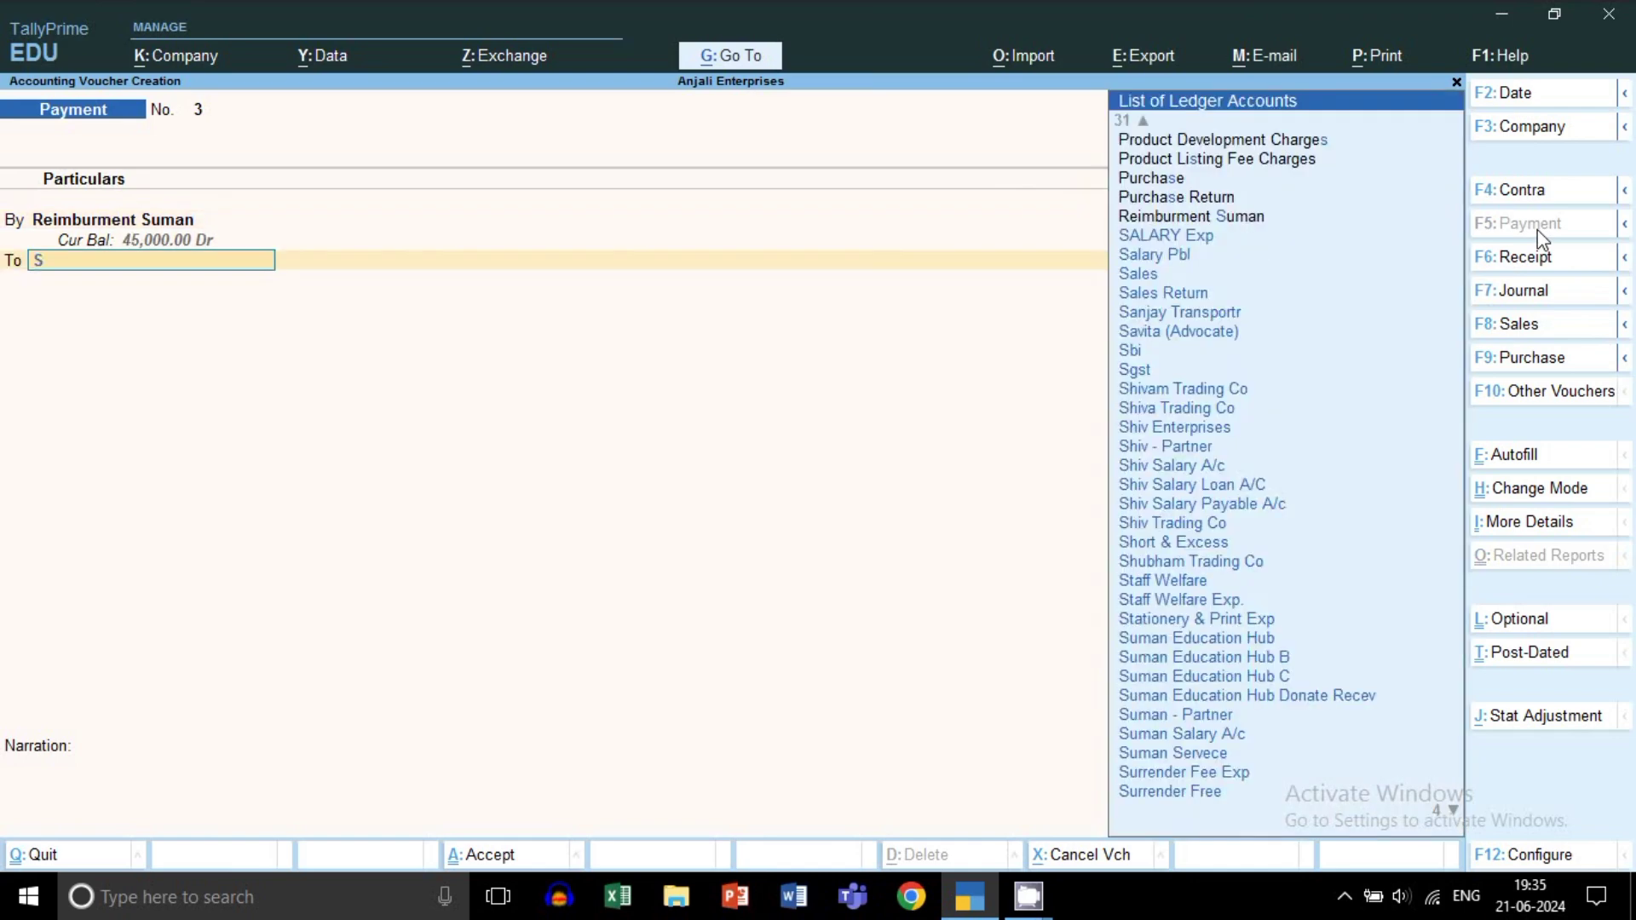
{"action": "type", "text": "bi"}
{"action": "key", "text": "Return"}
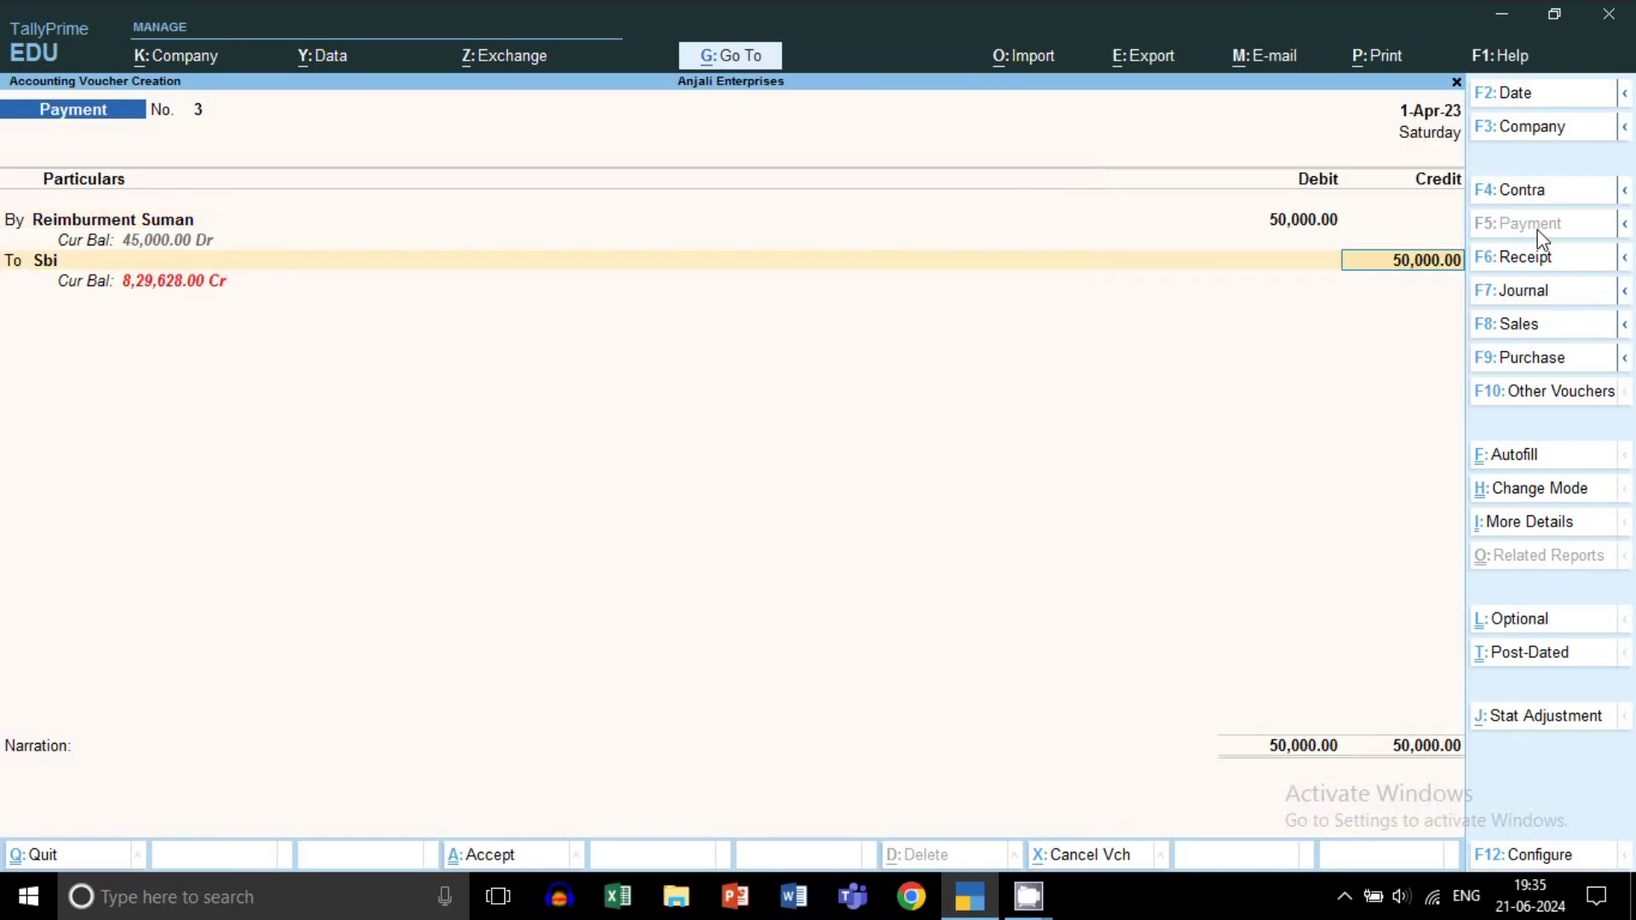
Step: Correct the reimbursement debit to 5000 and save the payment voucher
{"action": "key", "text": "BackSpace"}
{"action": "key", "text": "BackSpace"}
{"action": "key", "text": "BackSpace"}
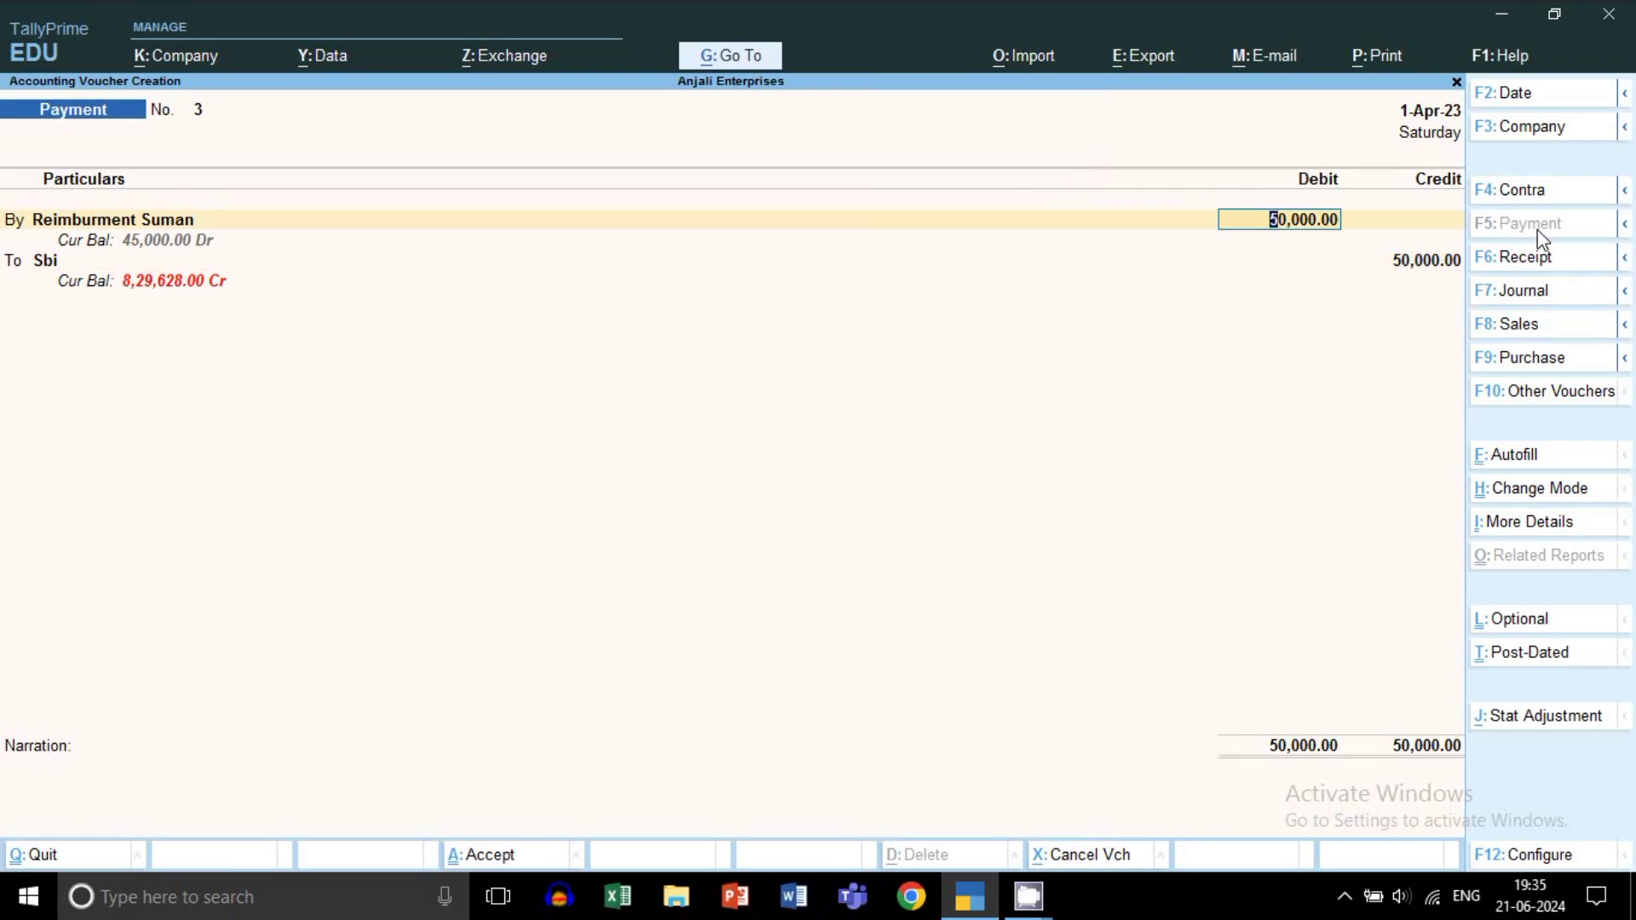
{"action": "type", "text": "5000"}
{"action": "key", "text": "Return"}
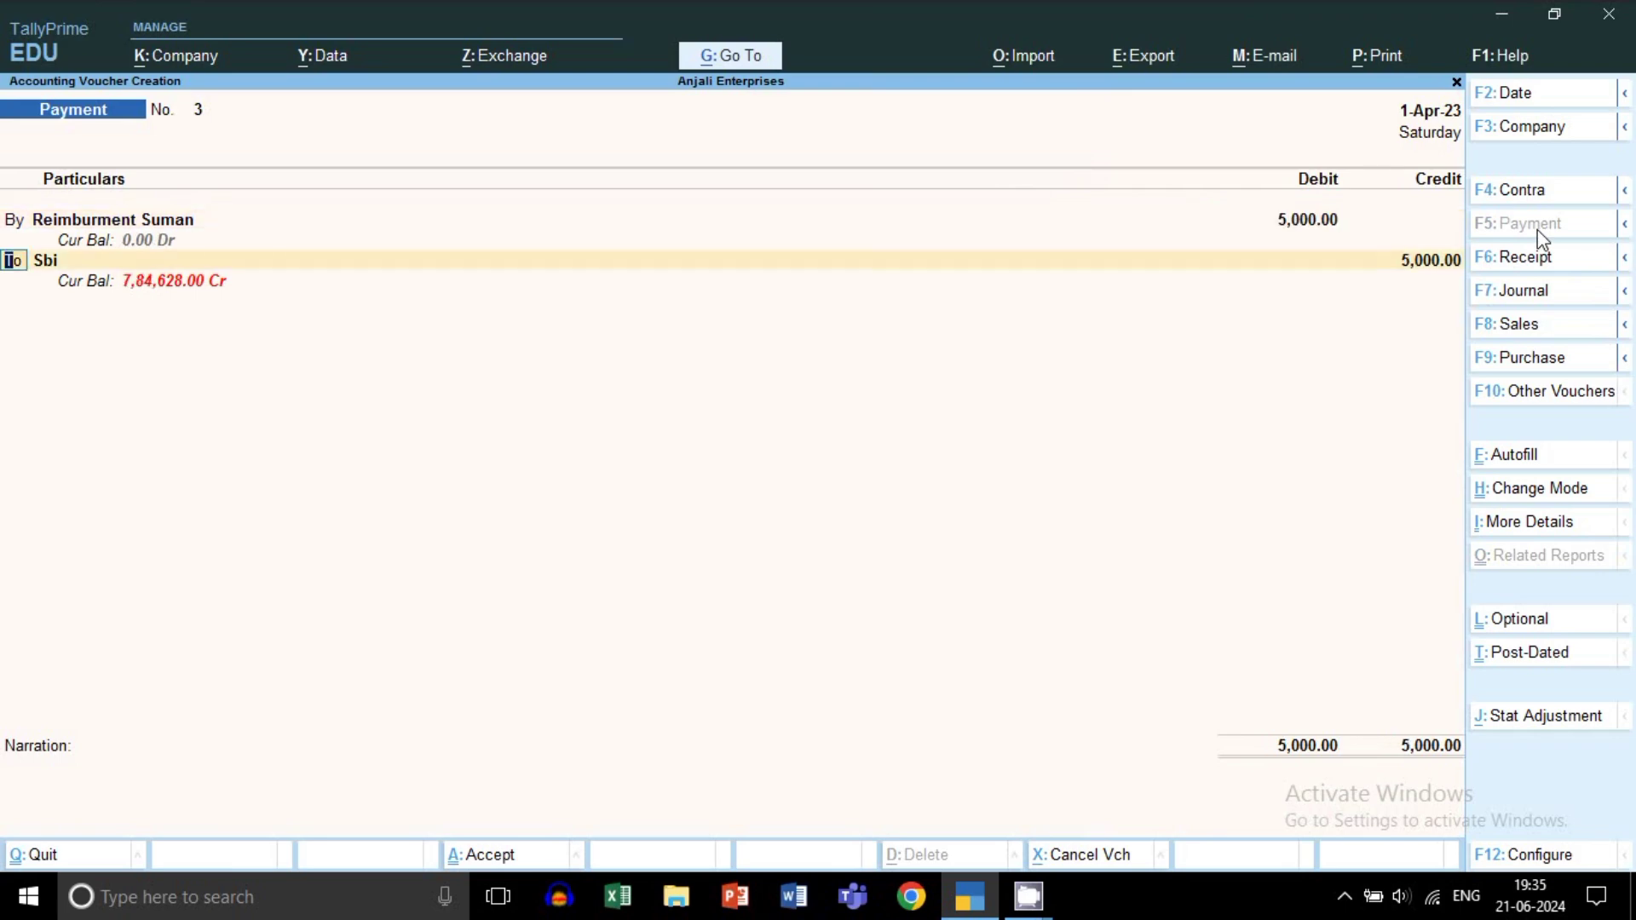
{"action": "key", "text": "ctrl+a"}
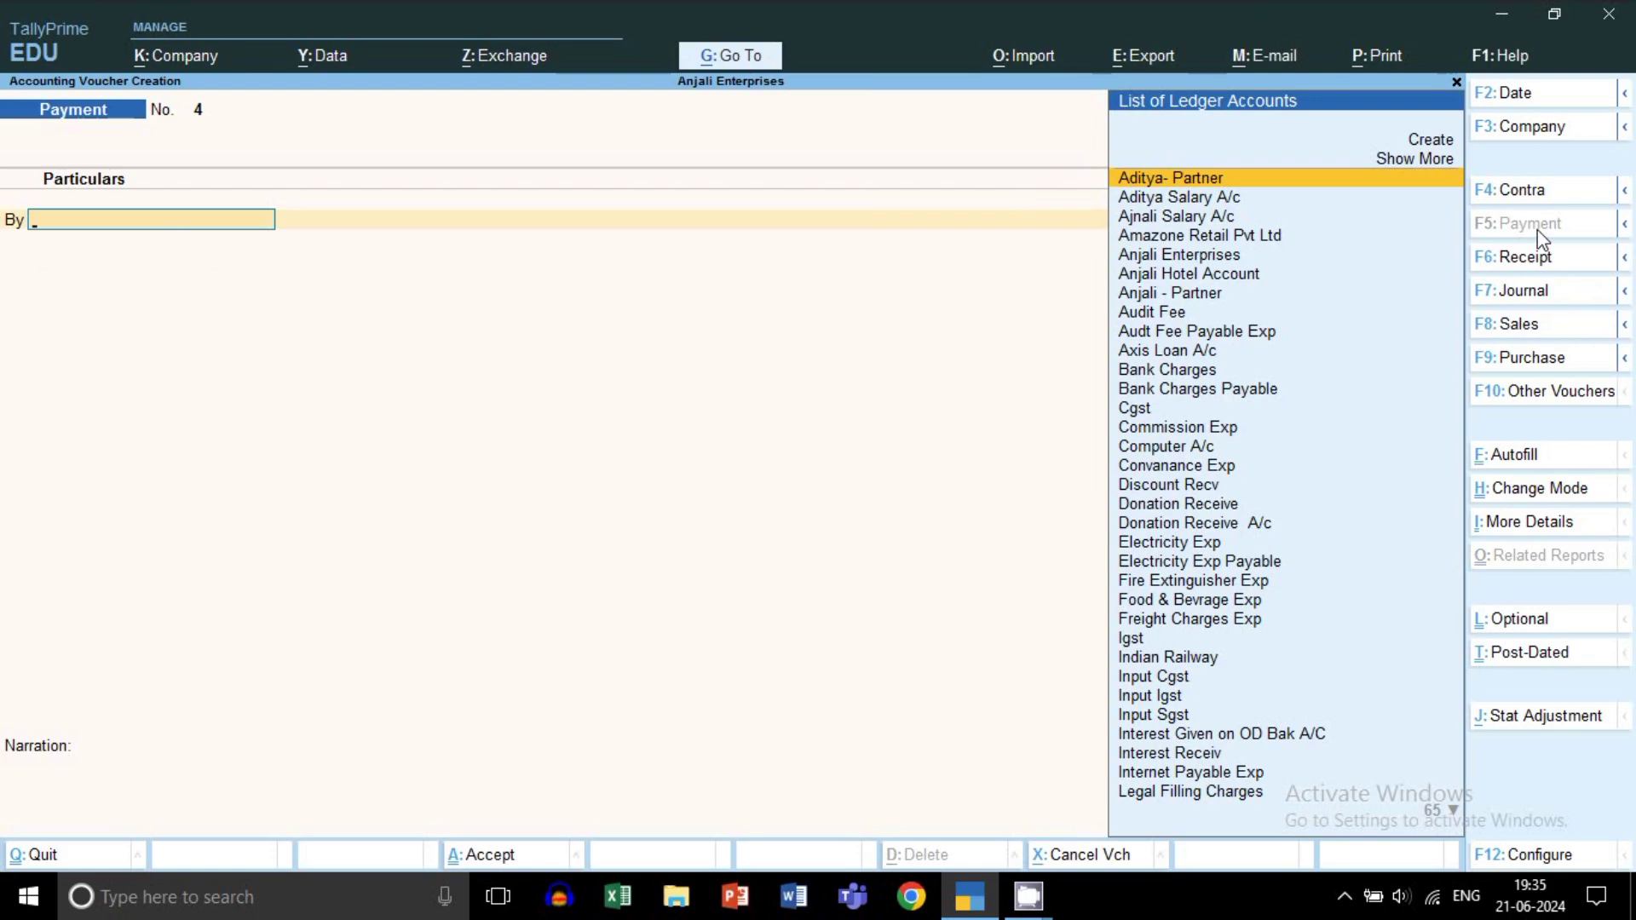
Step: Choose the employee's reimbursement ledger as the debit account of the new payment voucher
{"action": "type", "text": "Rec"}
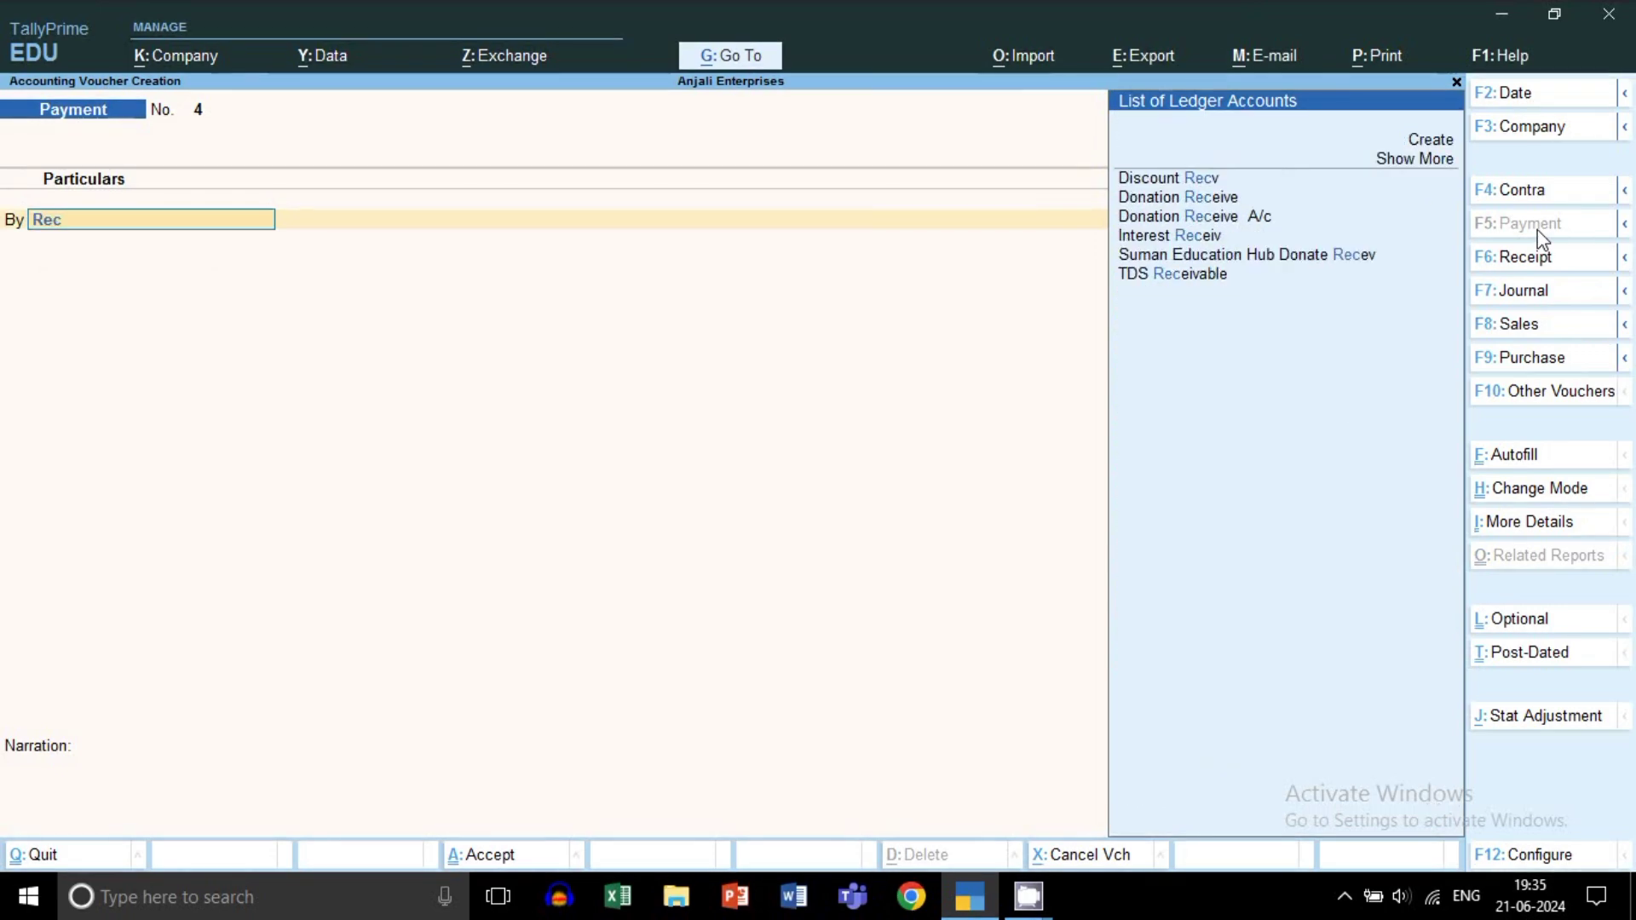
{"action": "key", "text": "BackSpace"}
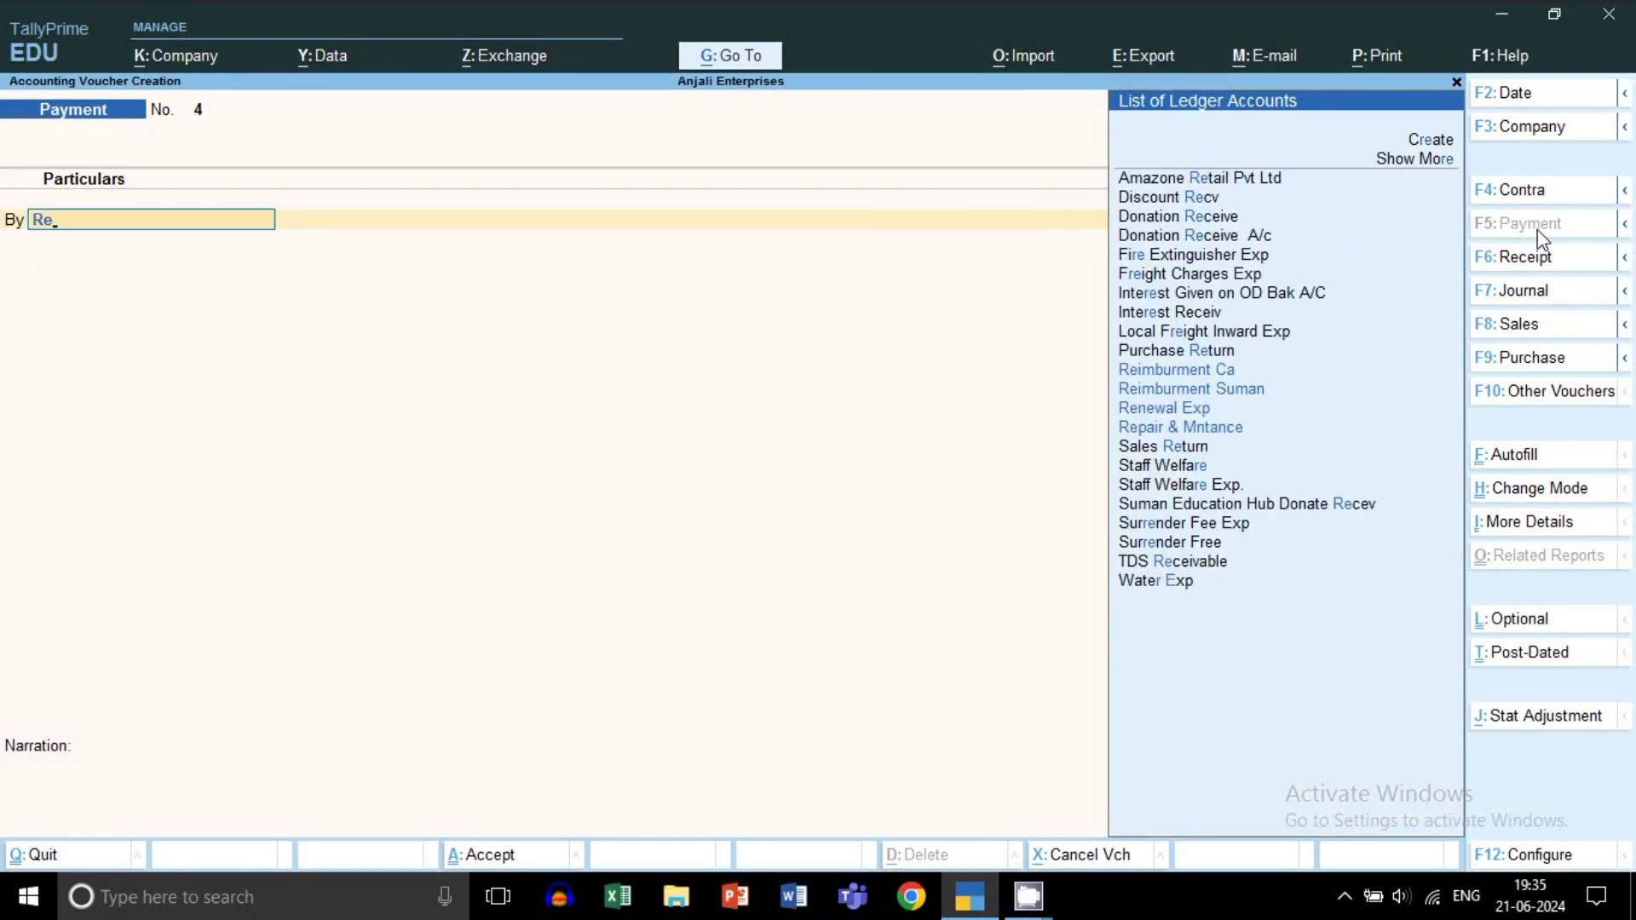
{"action": "key", "text": "BackSpace"}
{"action": "key", "text": "BackSpace"}
{"action": "type", "text": "re"}
{"action": "key", "text": "Down"}
{"action": "key", "text": "Return"}
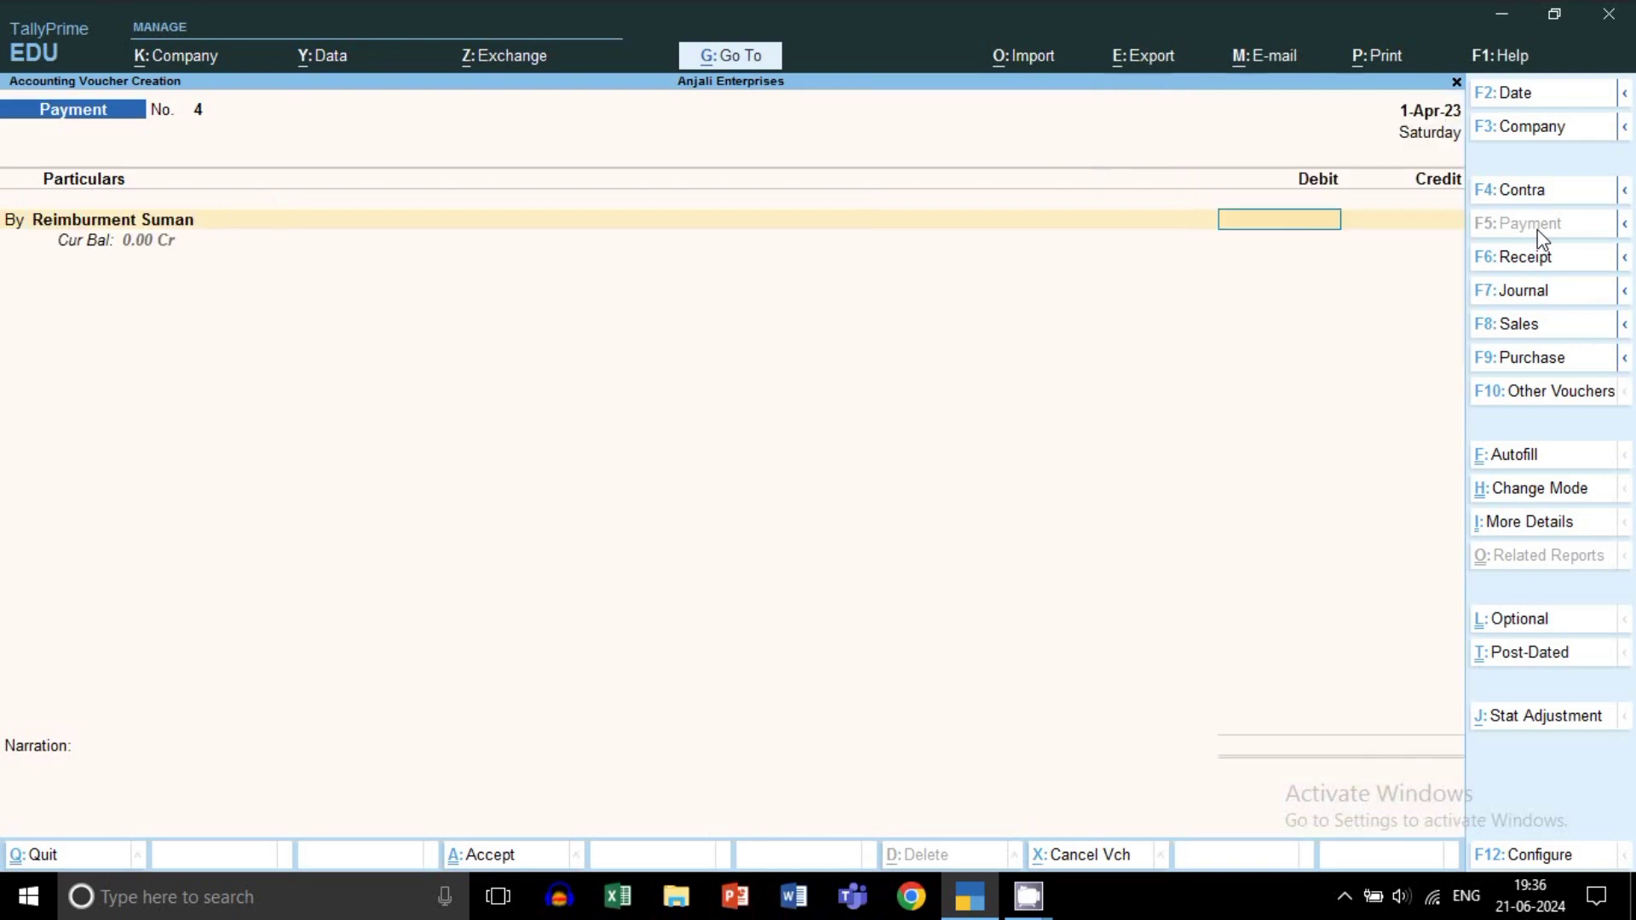
Step: Debit the reimbursement ledger with 5000, change the credit account to Cash and save the payment voucher
{"action": "type", "text": "5000"}
{"action": "key", "text": "Return"}
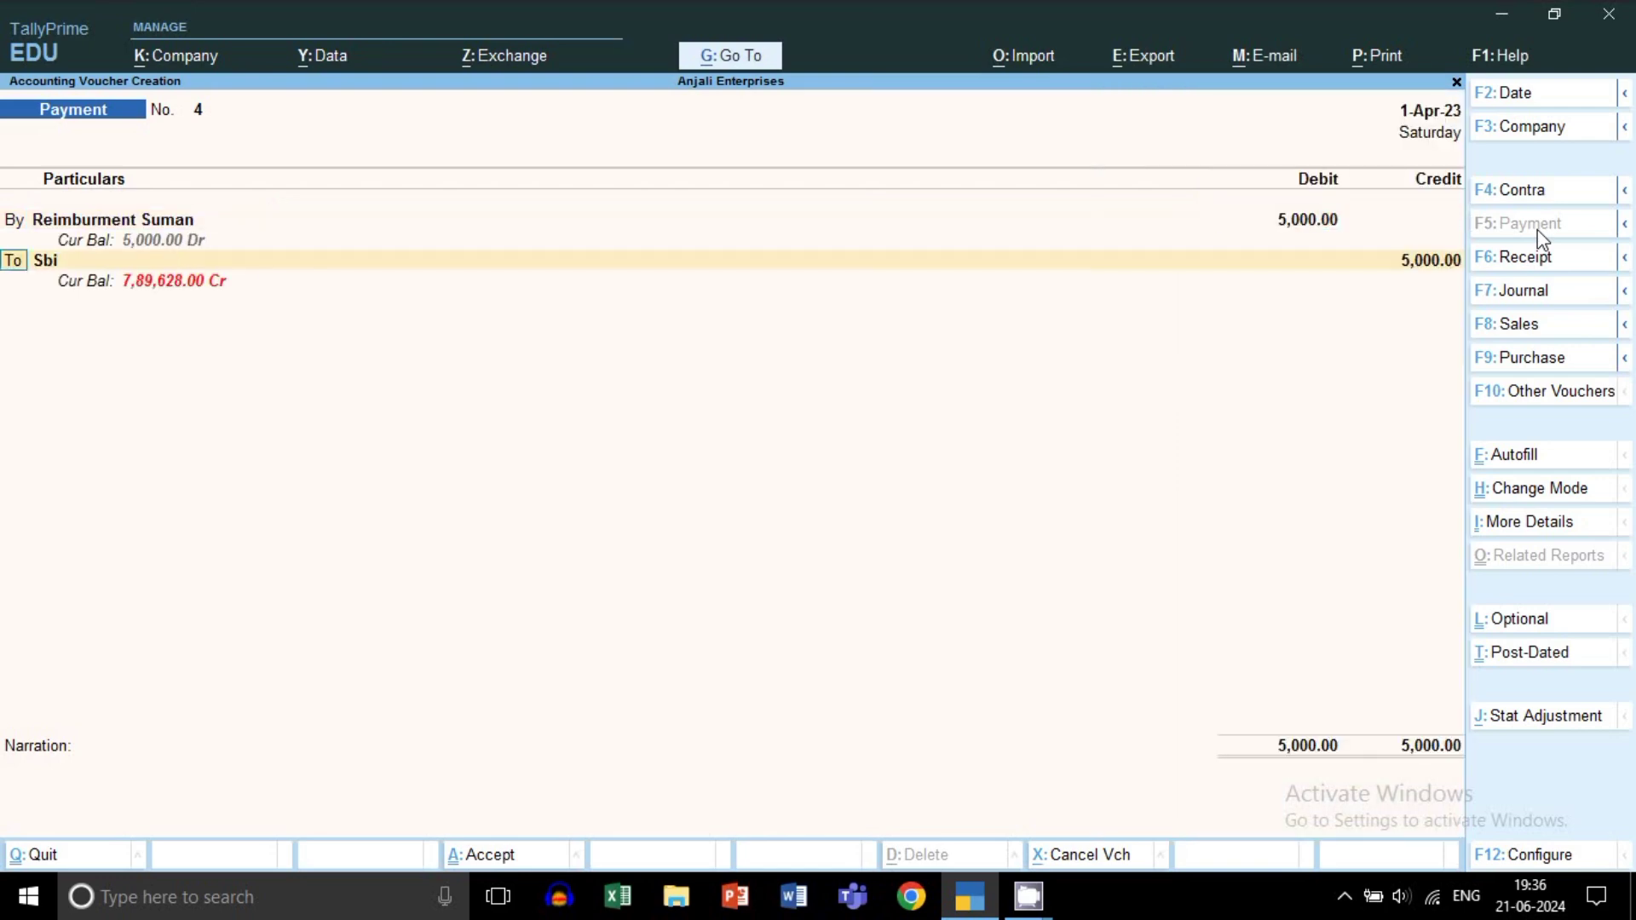
{"action": "key", "text": "Return"}
{"action": "type", "text": "Cas"}
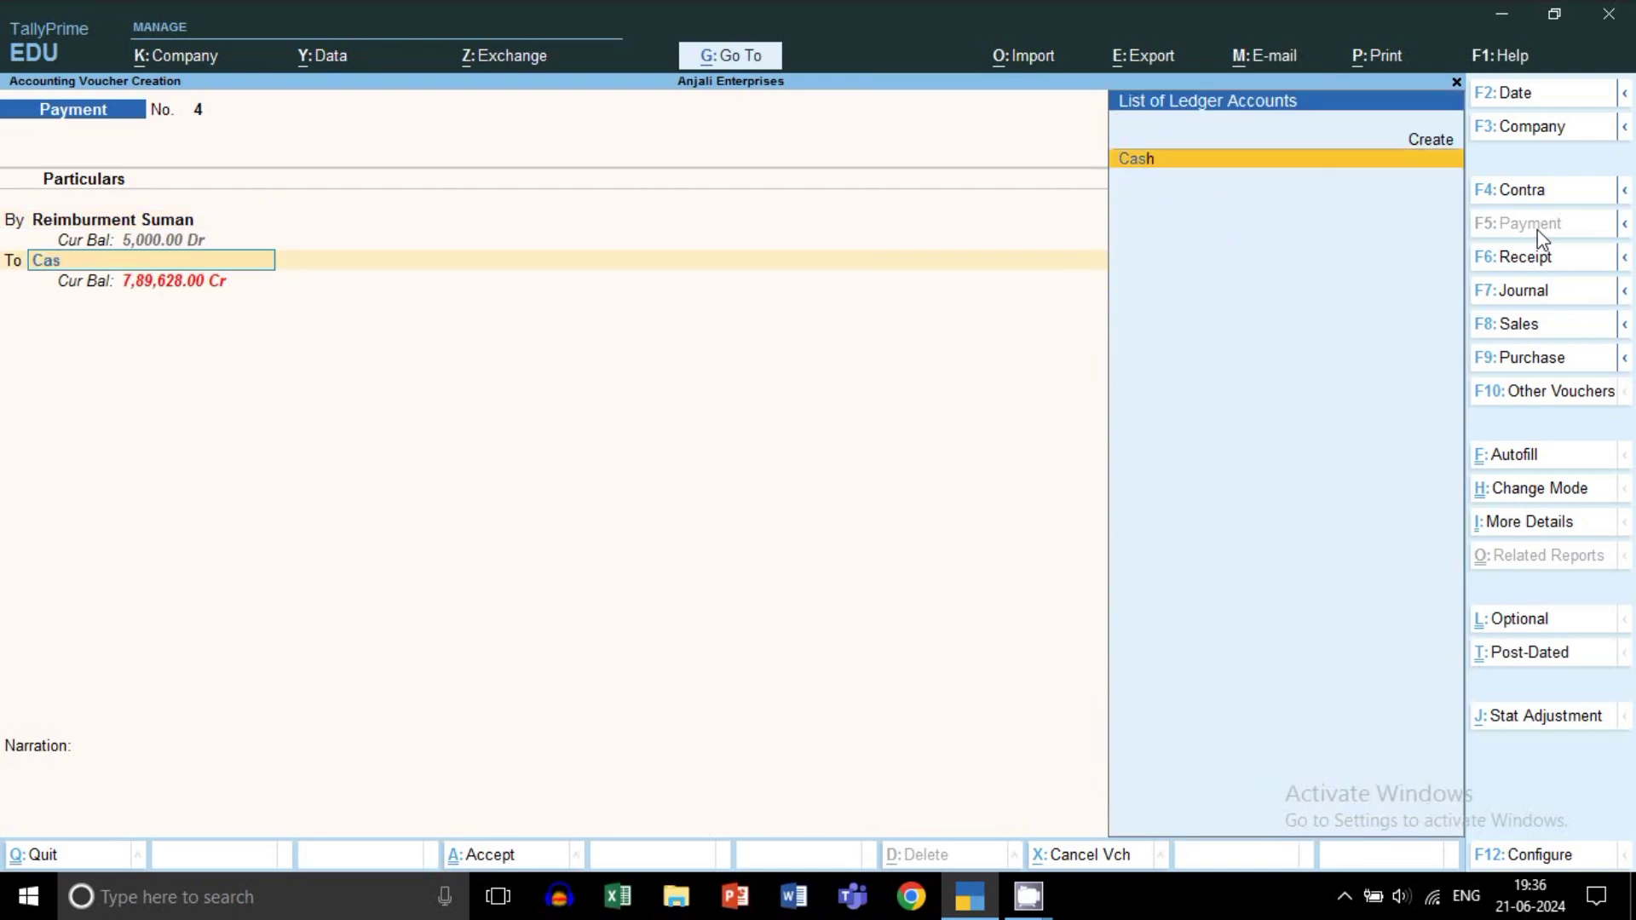
{"action": "key", "text": "Return"}
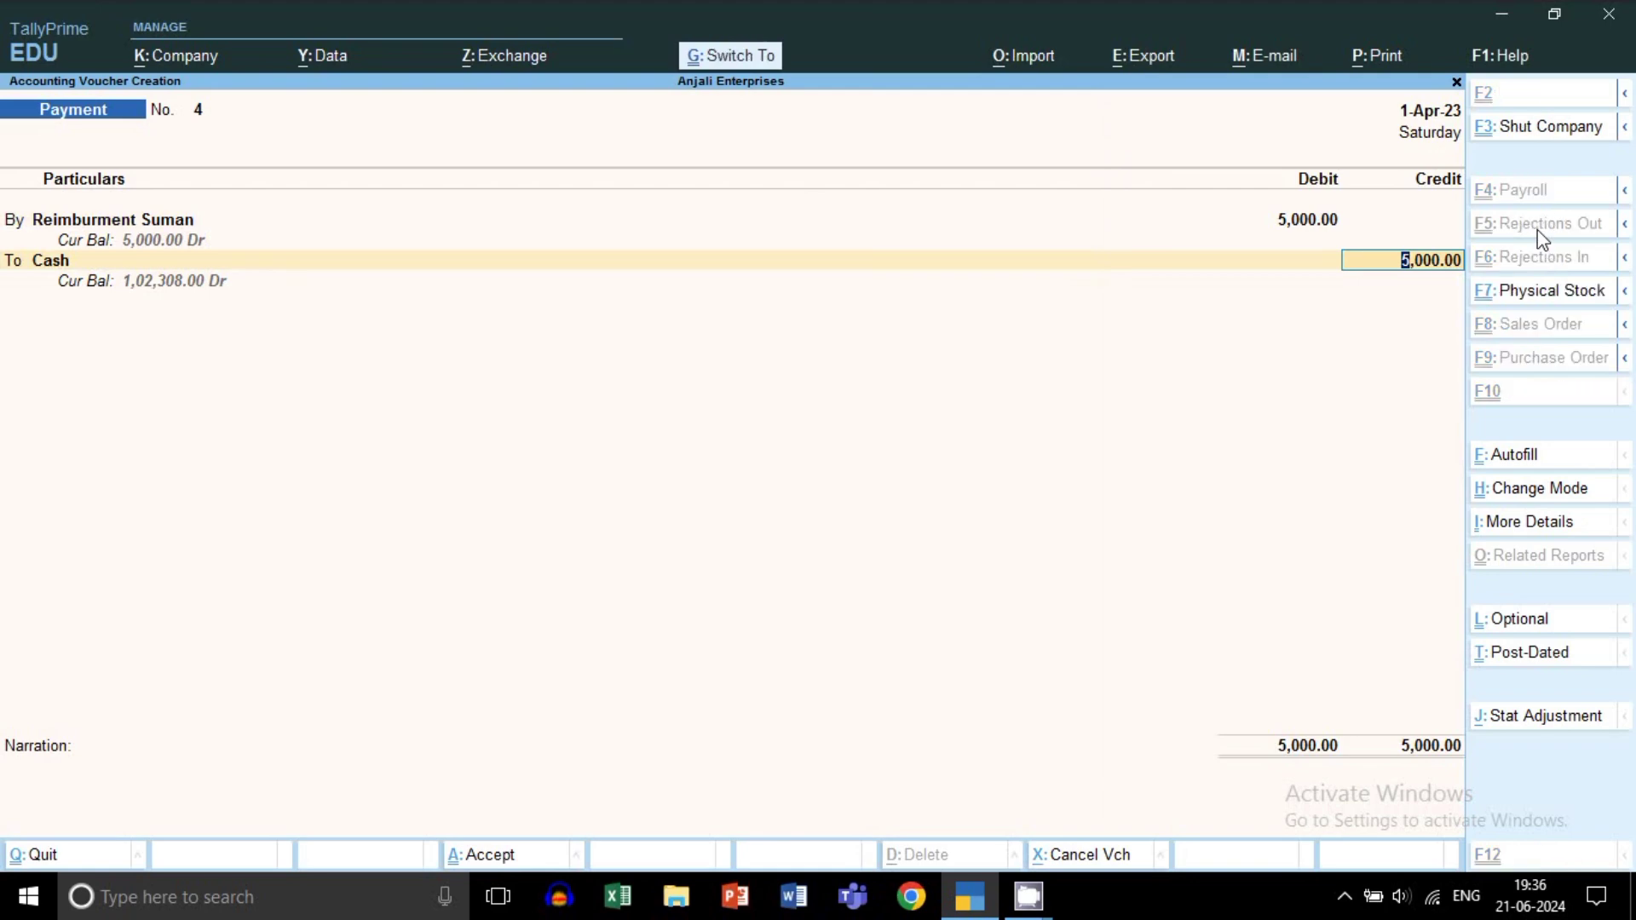
{"action": "key", "text": "ctrl+a"}
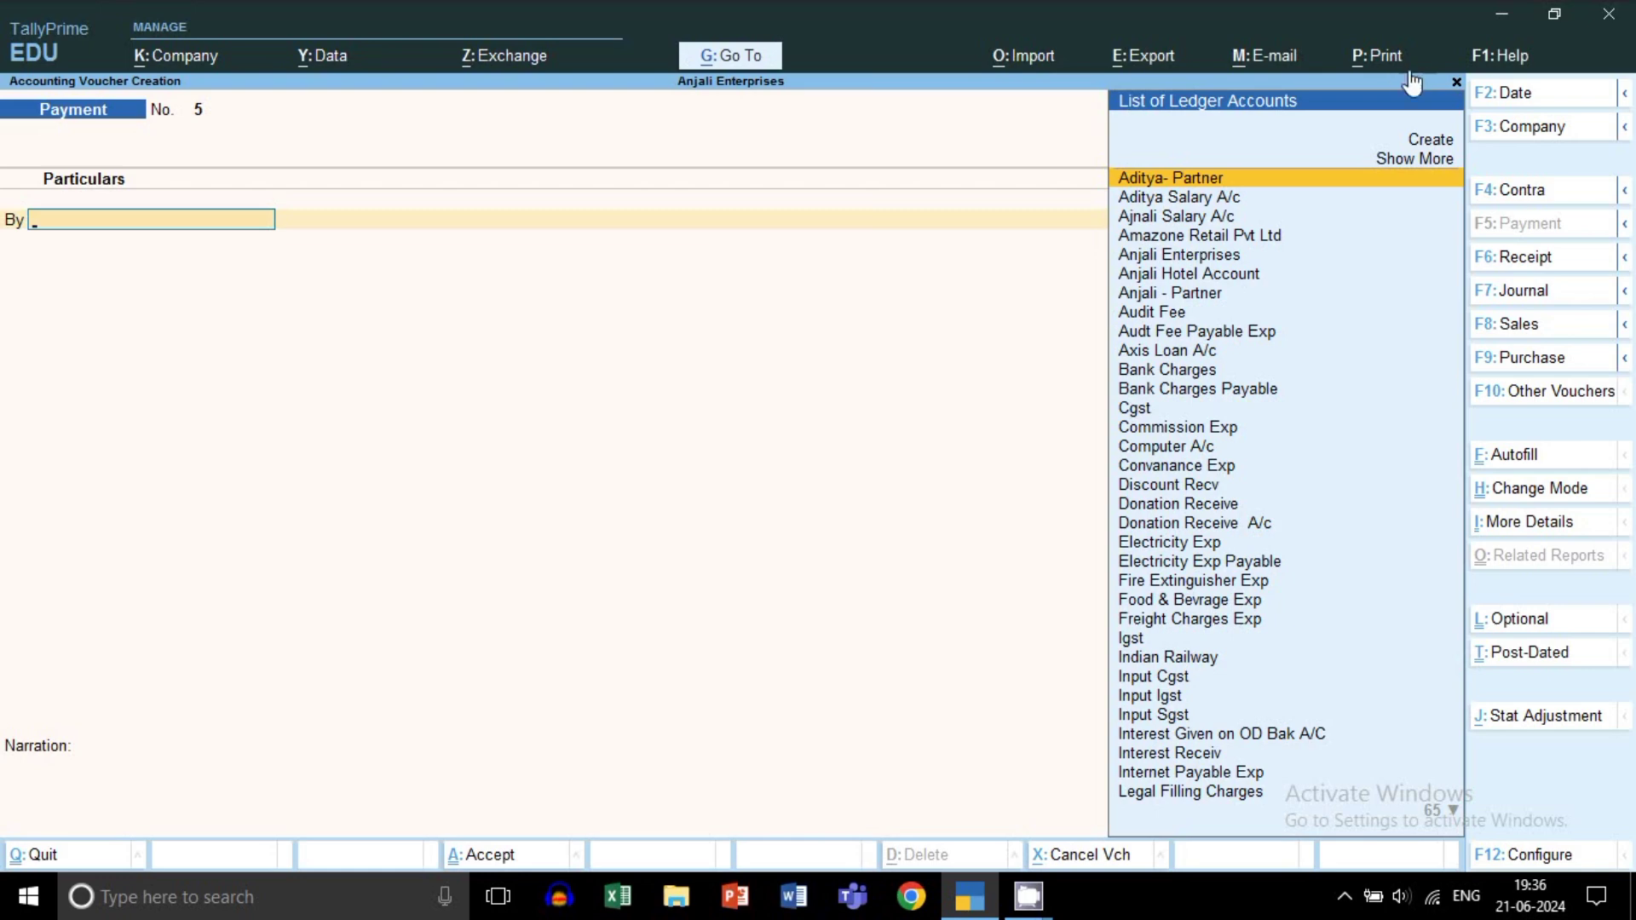
Step: Switch to a new journal voucher and debit SALARY Exp with 30,000
{"action": "left_click", "coordinate": [1552, 299]}
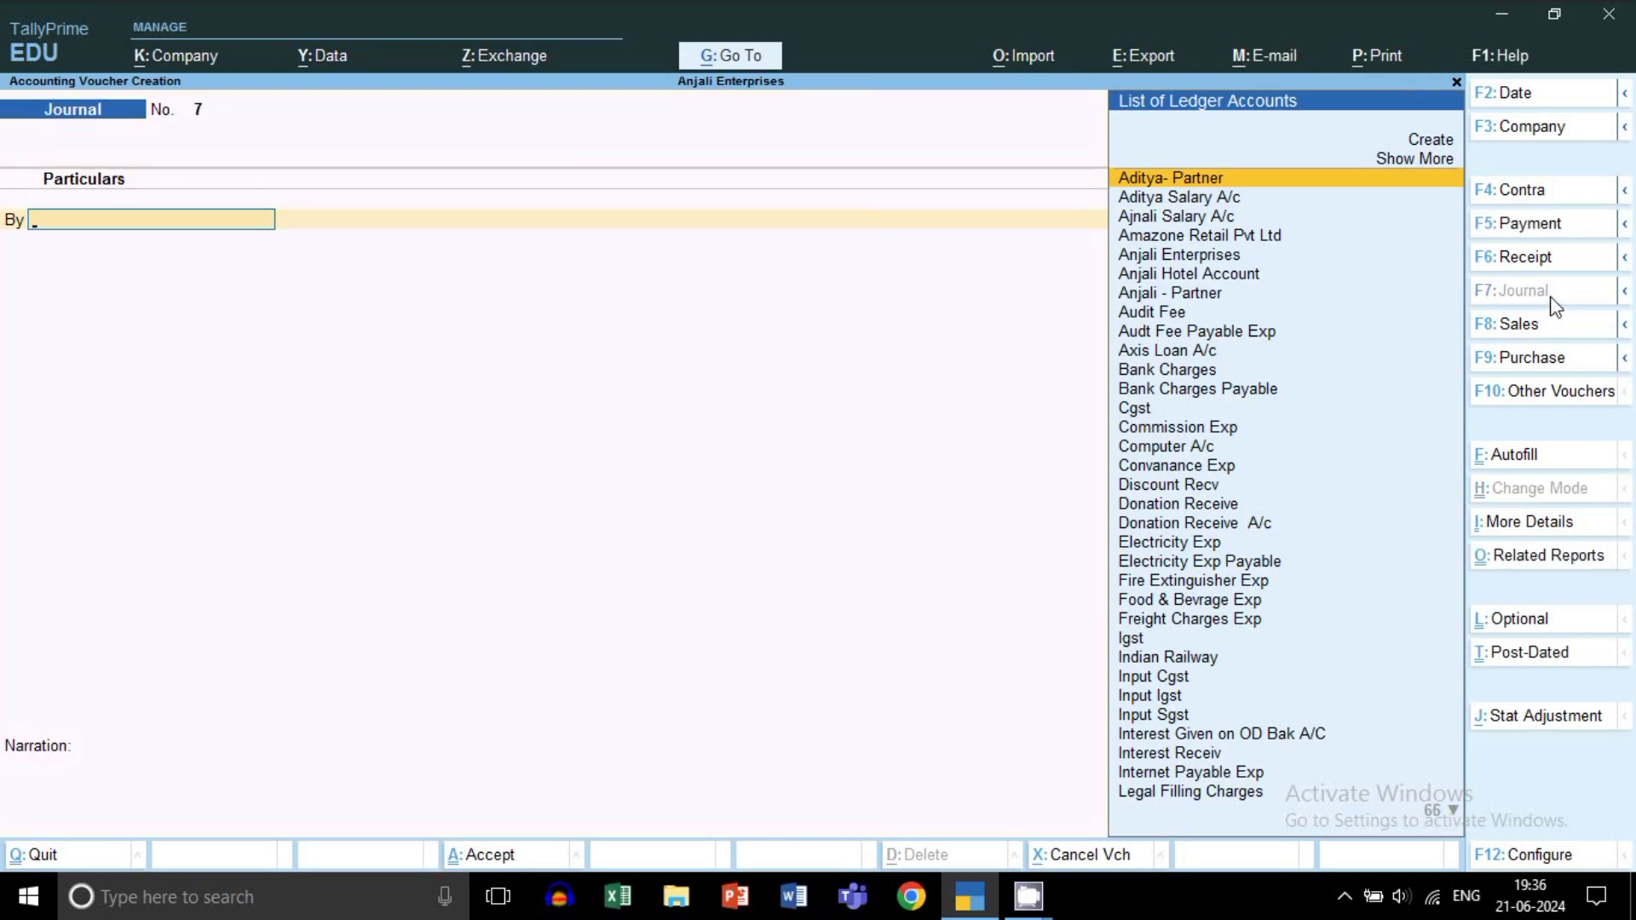
{"action": "type", "text": "Sal"}
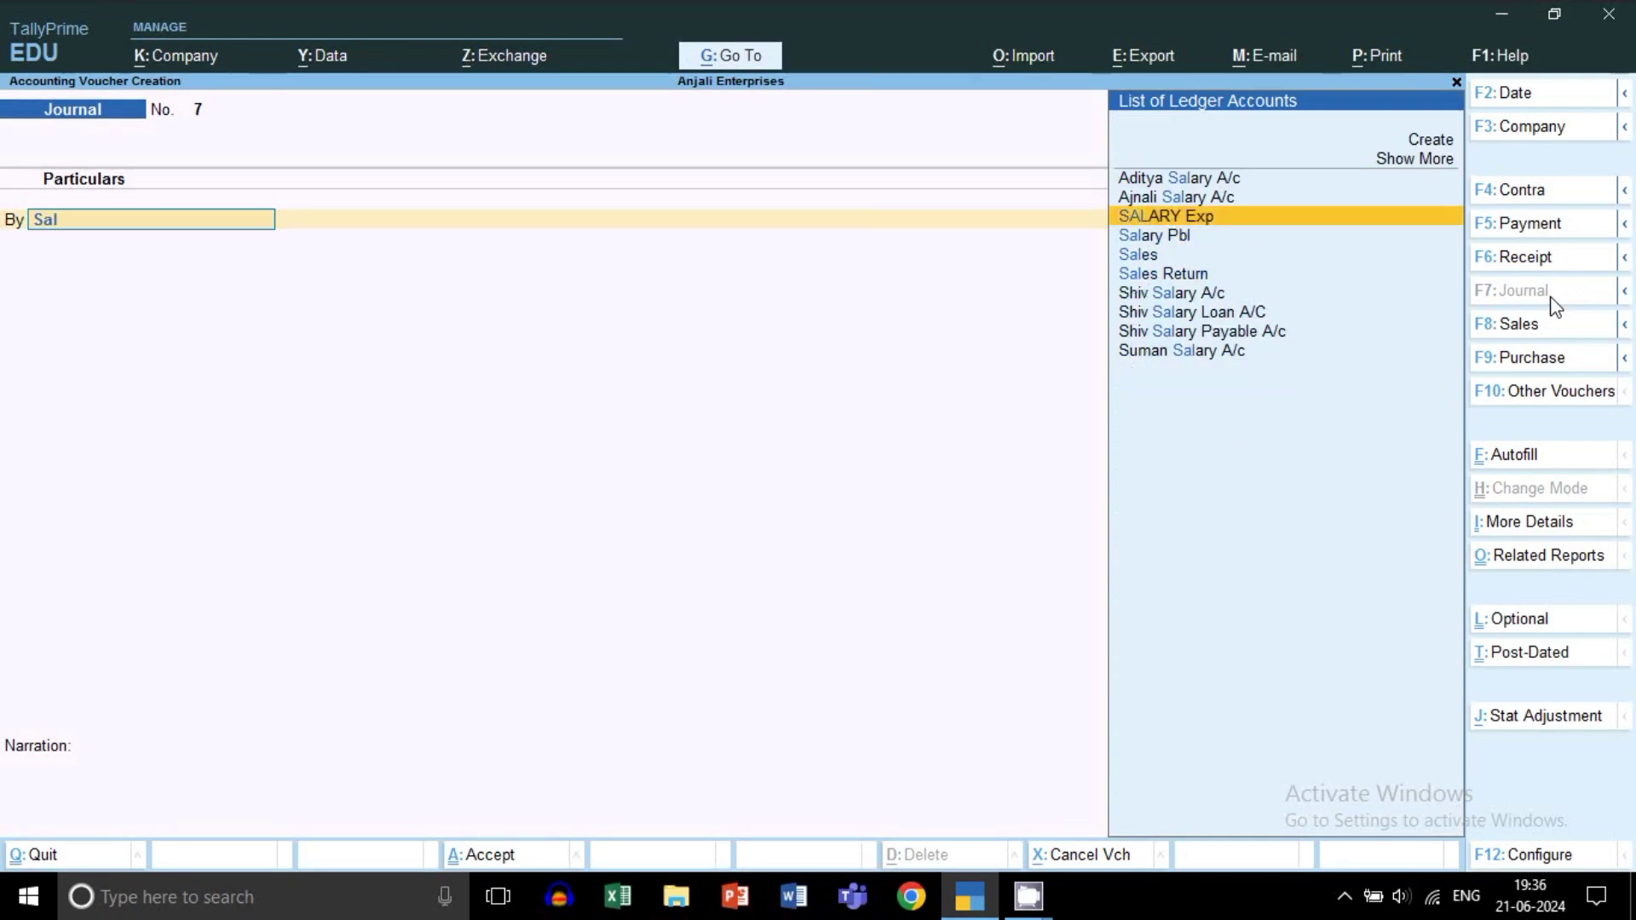
{"action": "key", "text": "Return"}
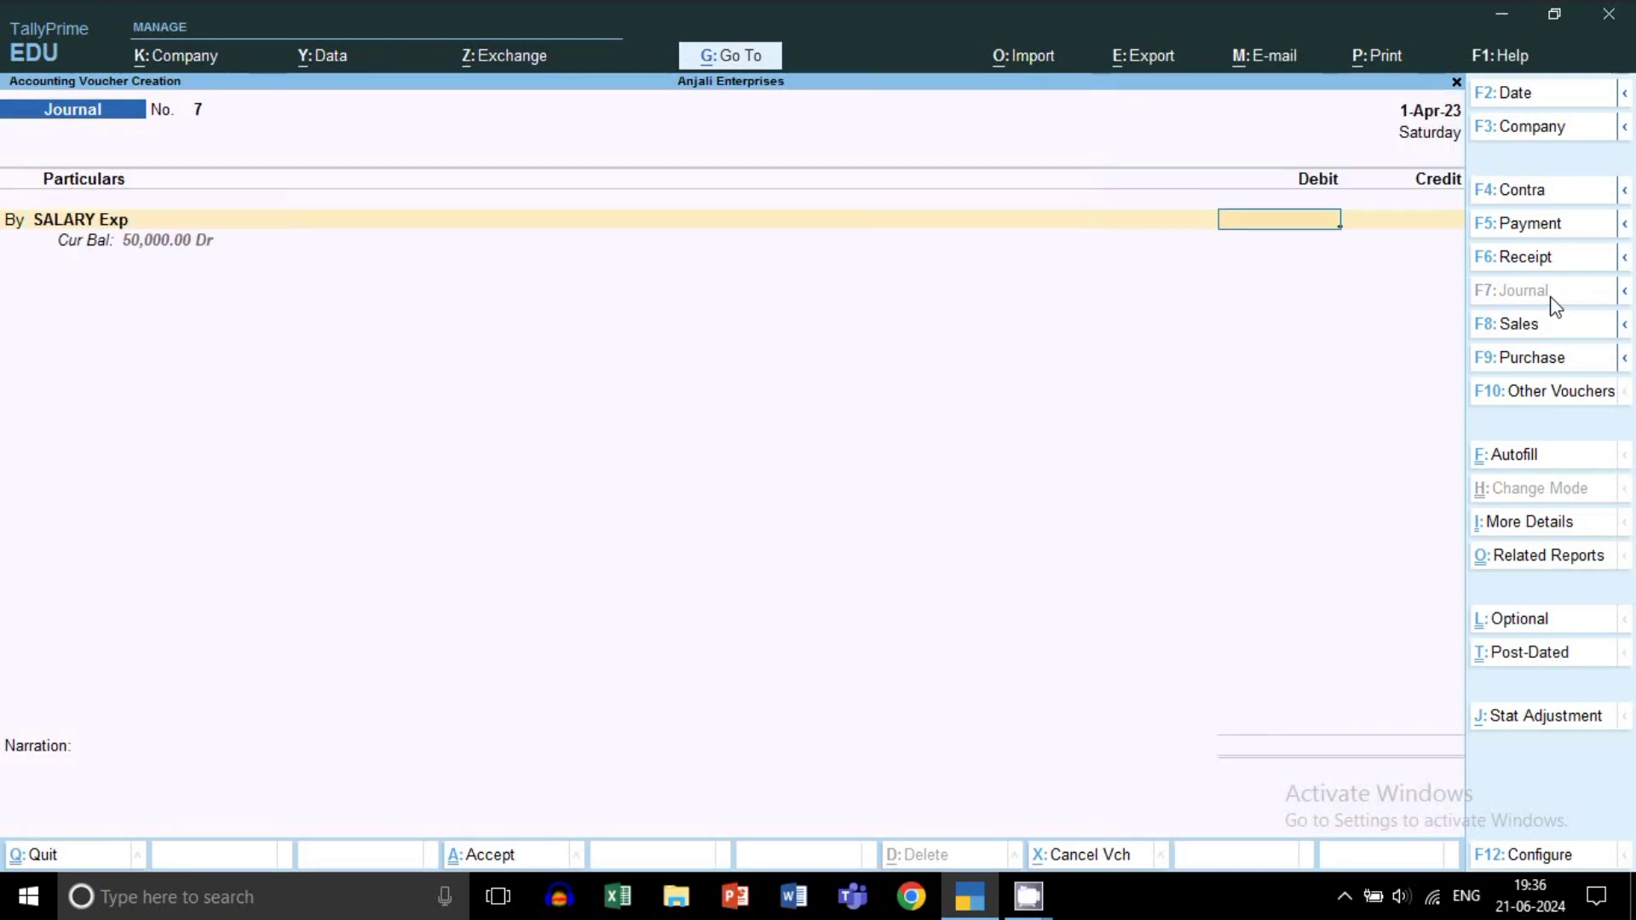
{"action": "type", "text": "30,0"}
{"action": "type", "text": "0000"}
{"action": "key", "text": "Return"}
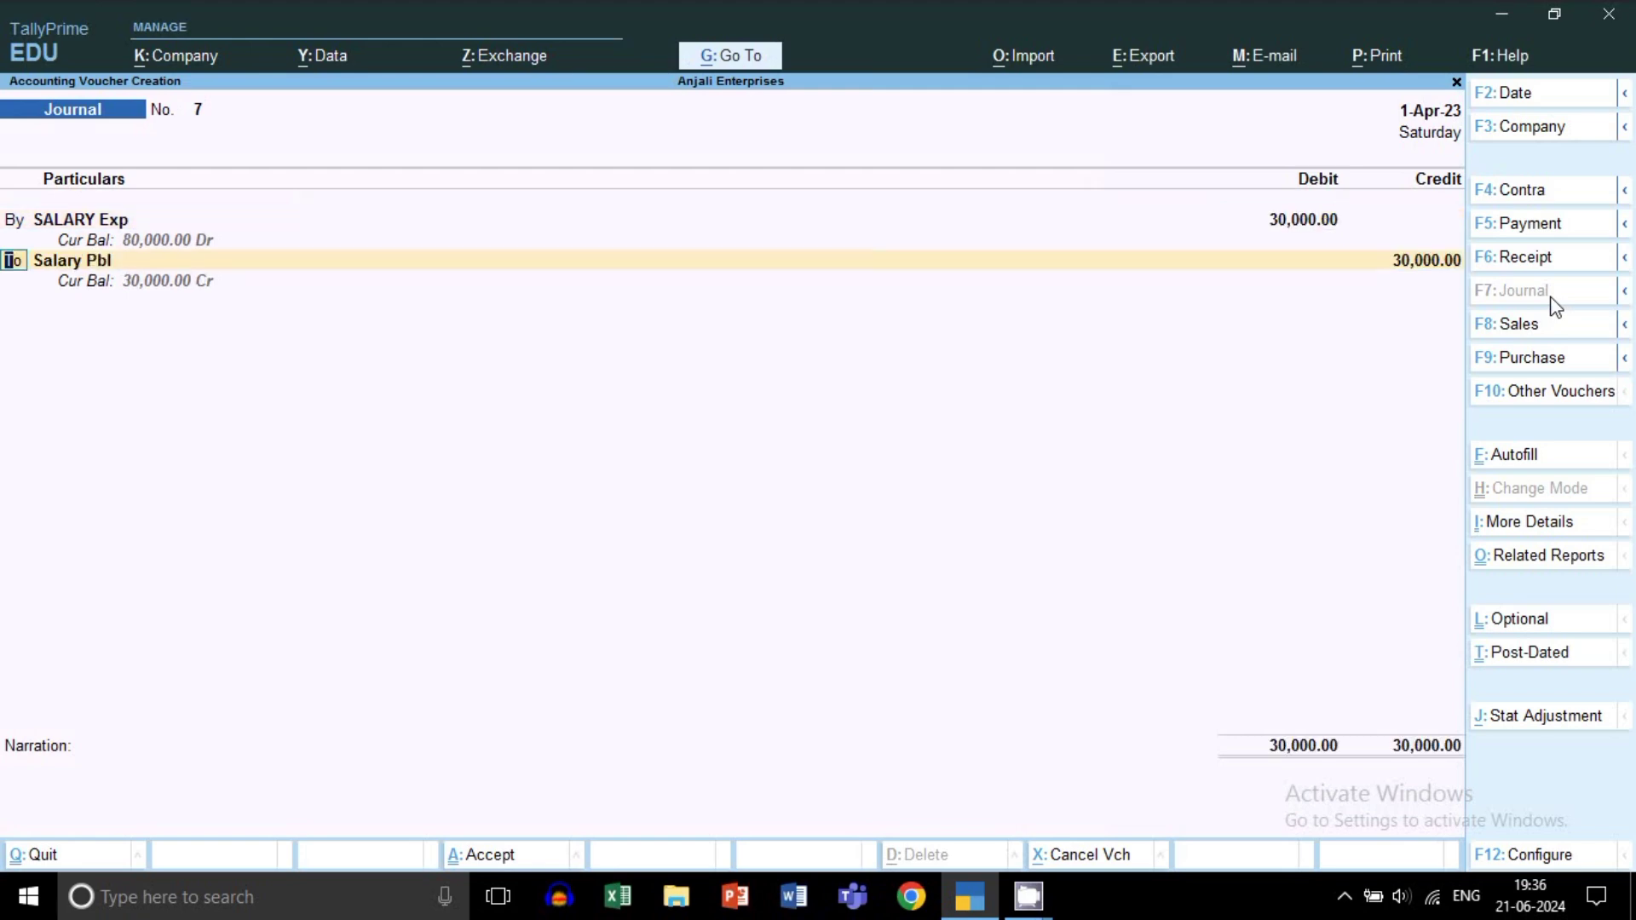
Step: Make the second line a 5000 debit to the employee's reimbursement ledger, with Salary Pbl credited 35,000 on the third line
{"action": "key", "text": "b"}
{"action": "key", "text": "Return"}
{"action": "type", "text": "Re"}
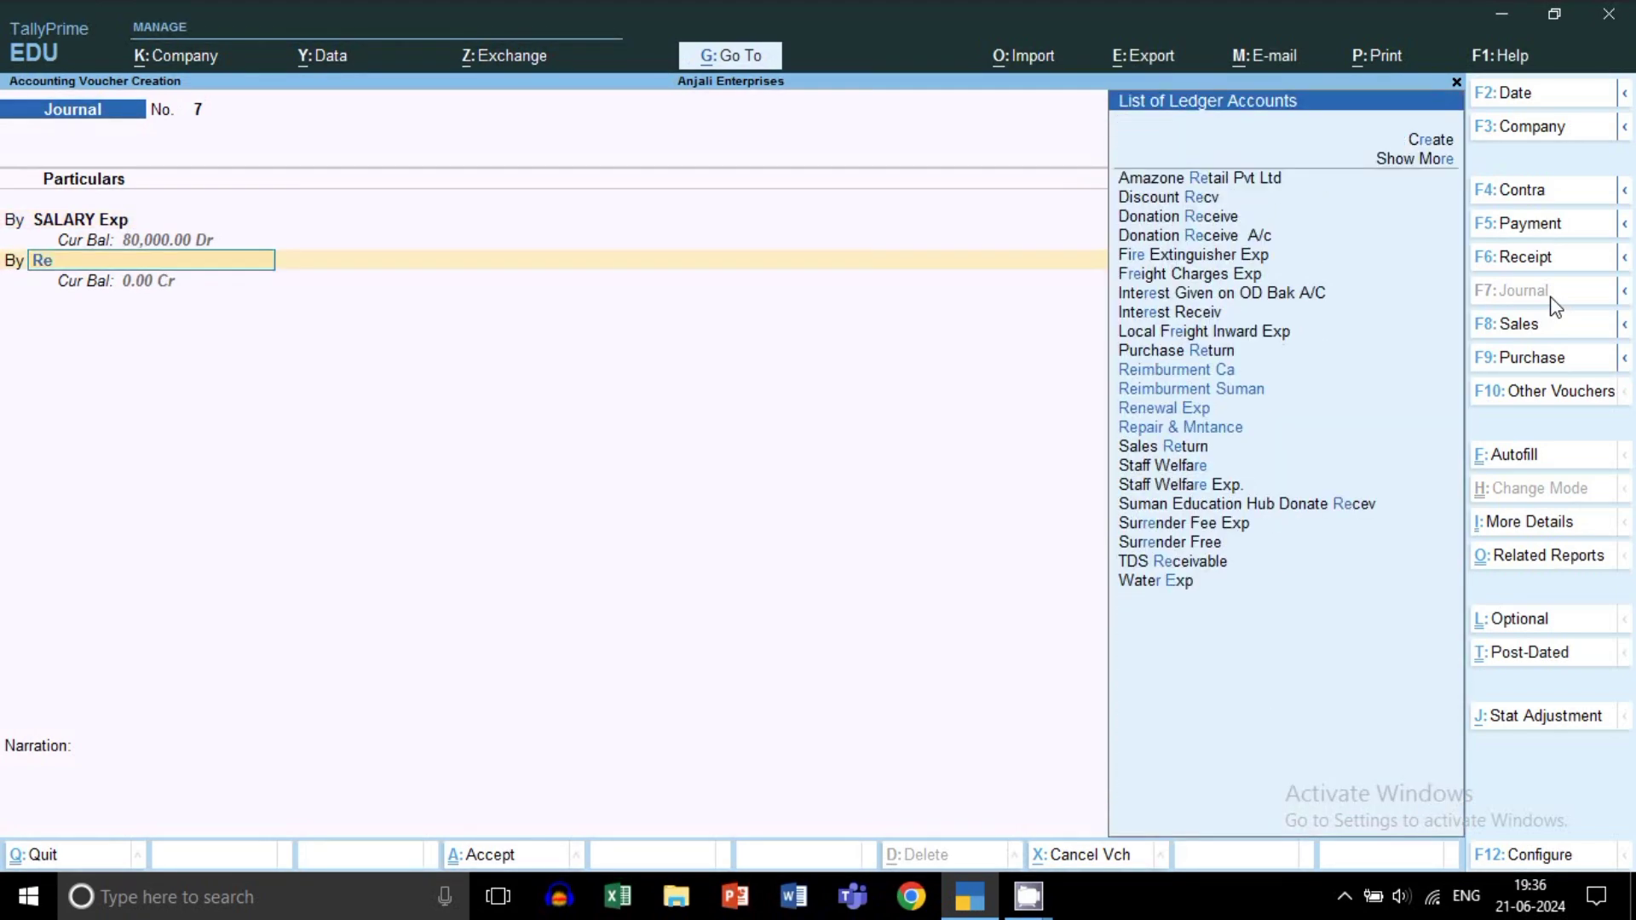
{"action": "key", "text": "Down"}
{"action": "key", "text": "Return"}
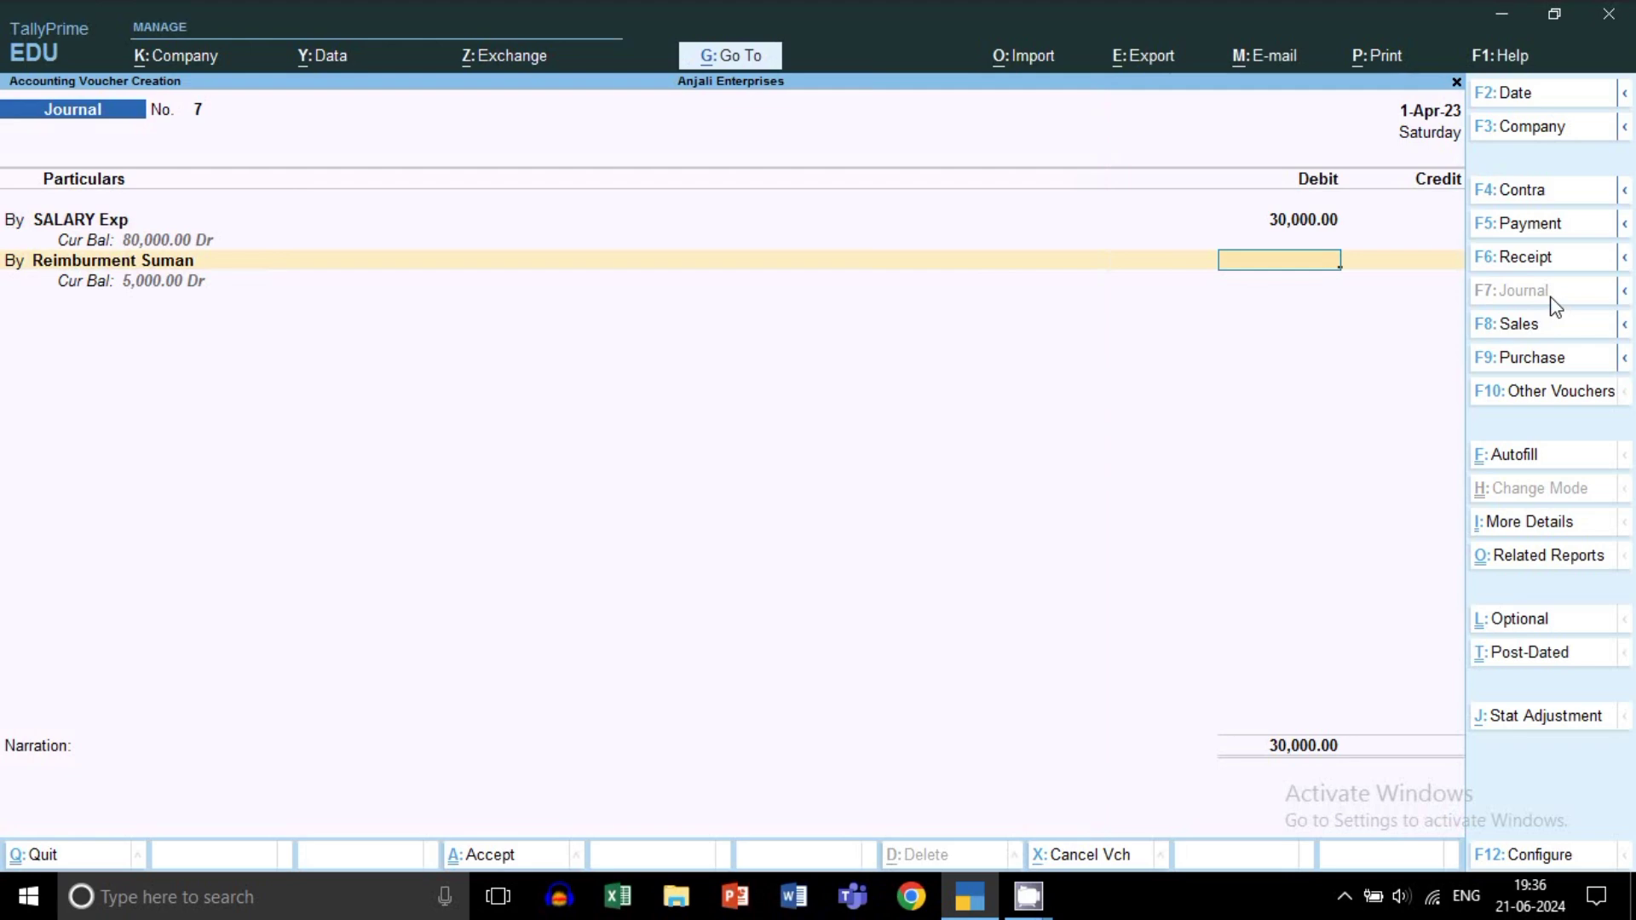
{"action": "type", "text": "5000"}
{"action": "key", "text": "Return"}
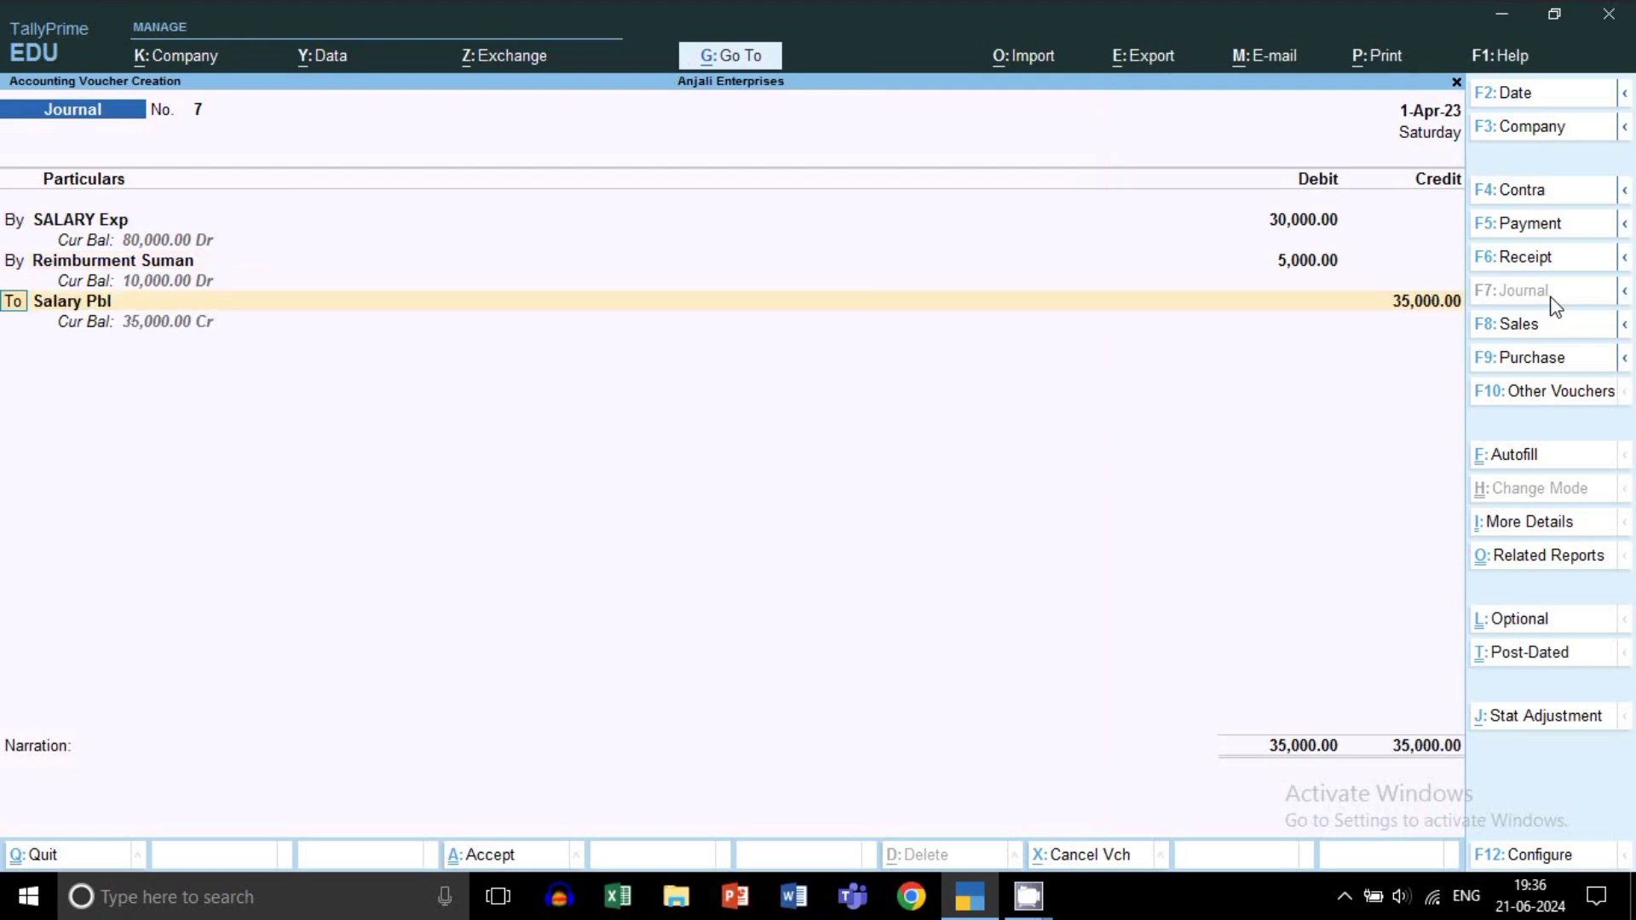
{"action": "key", "text": "Return"}
{"action": "key", "text": "Return"}
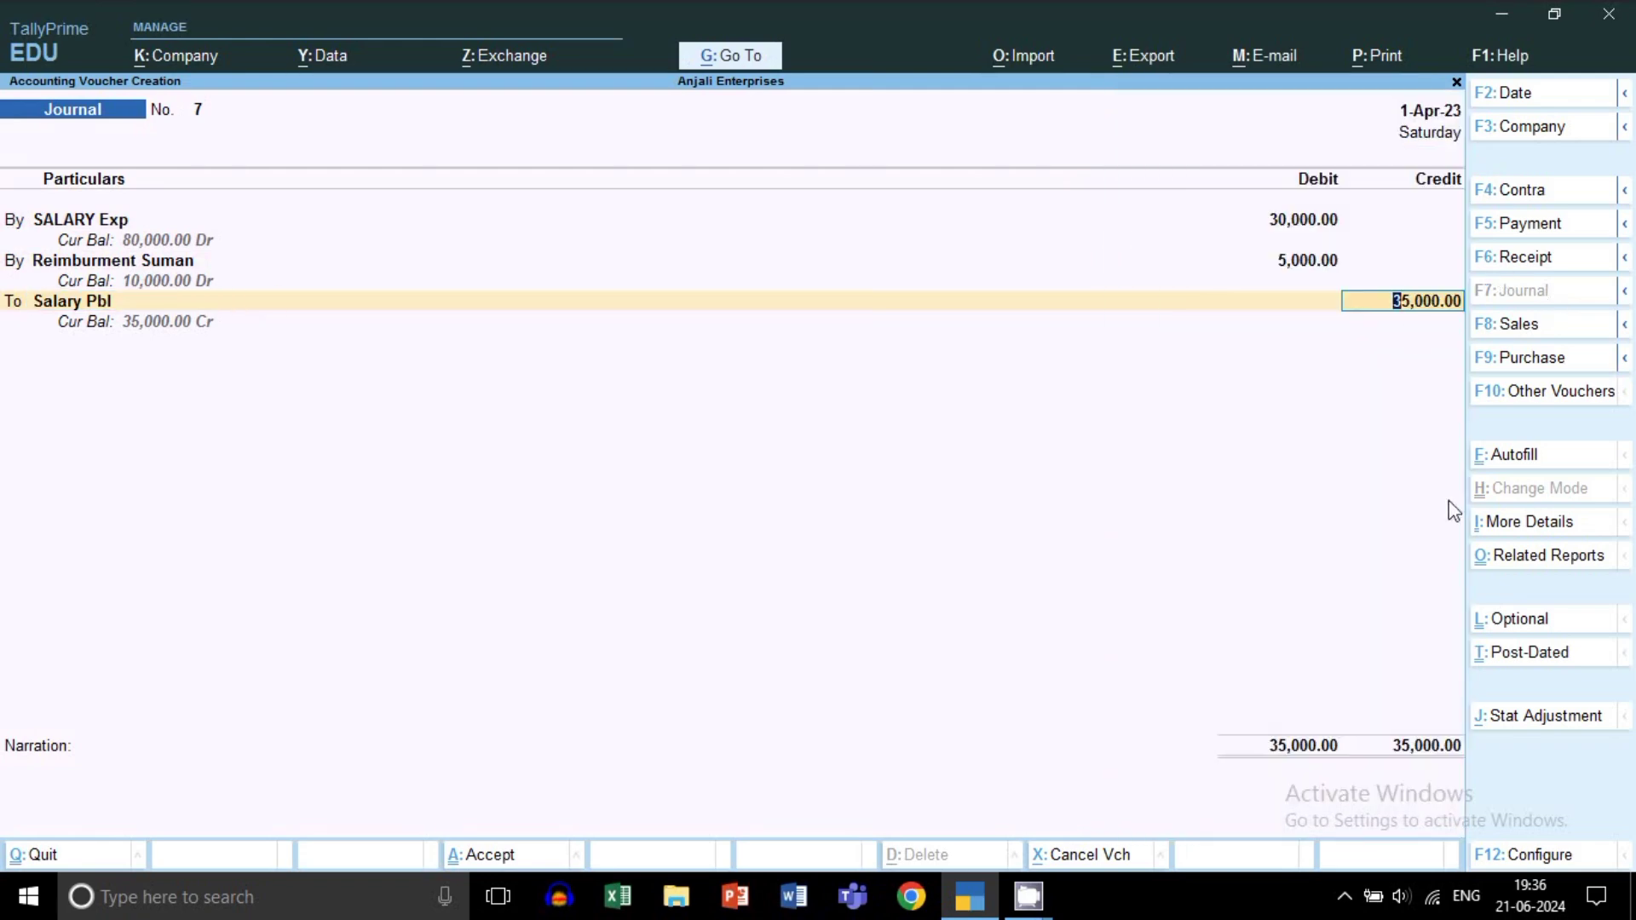
Step: Save the salary journal voucher and switch to a new payment voucher
{"action": "key", "text": "ctrl"}
{"action": "key", "text": "ctrl+a"}
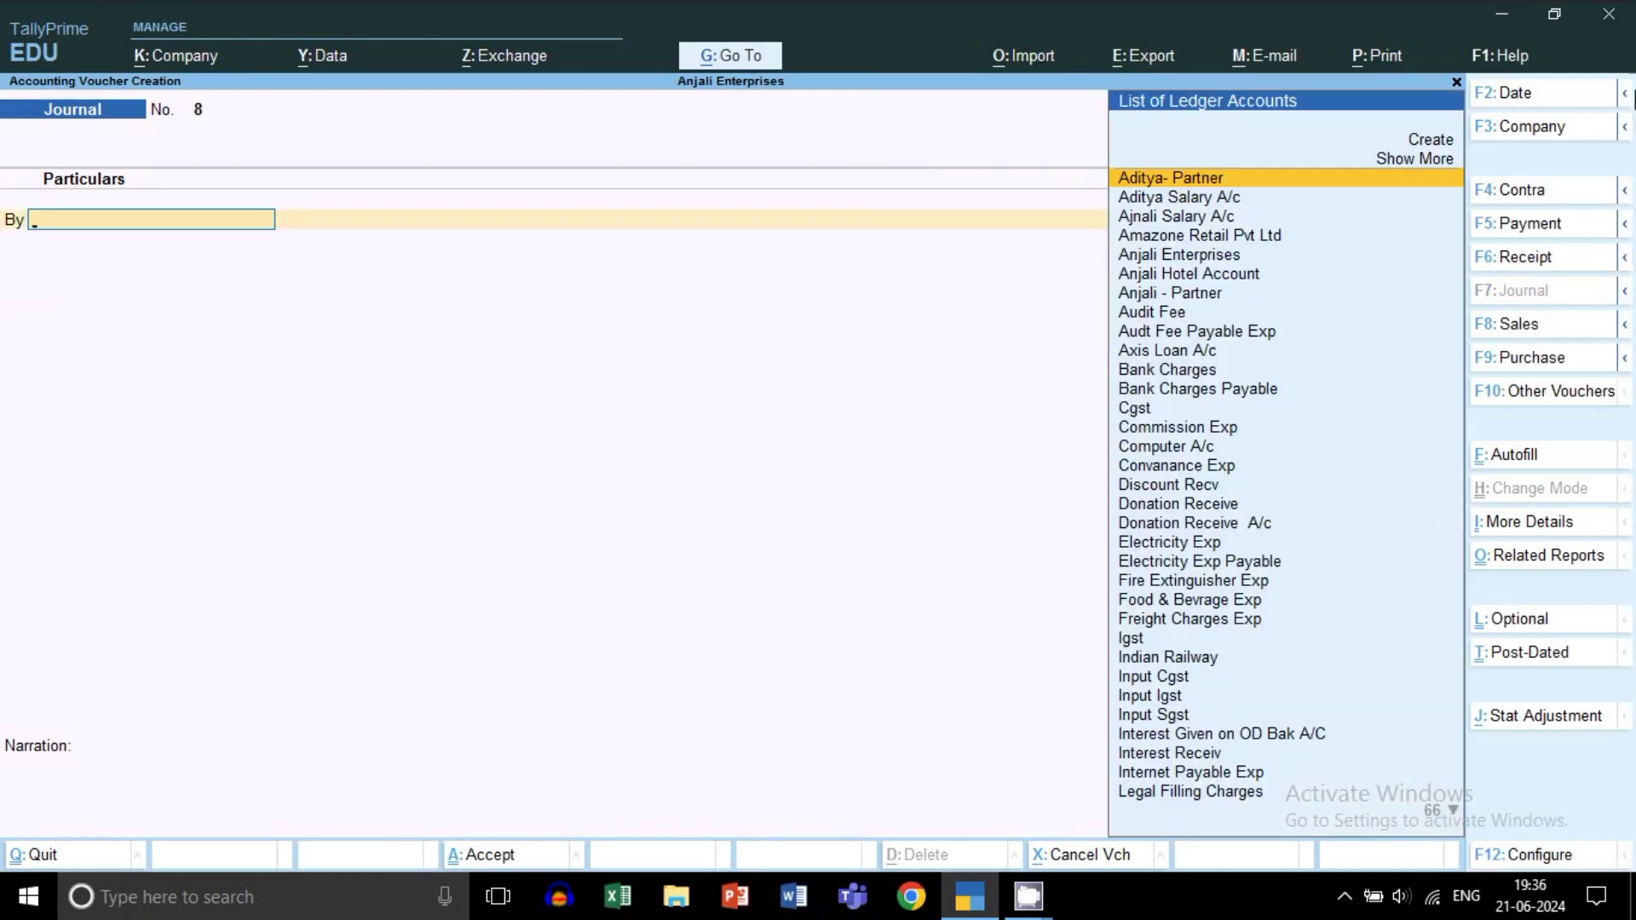
{"action": "left_click", "coordinate": [1513, 225]}
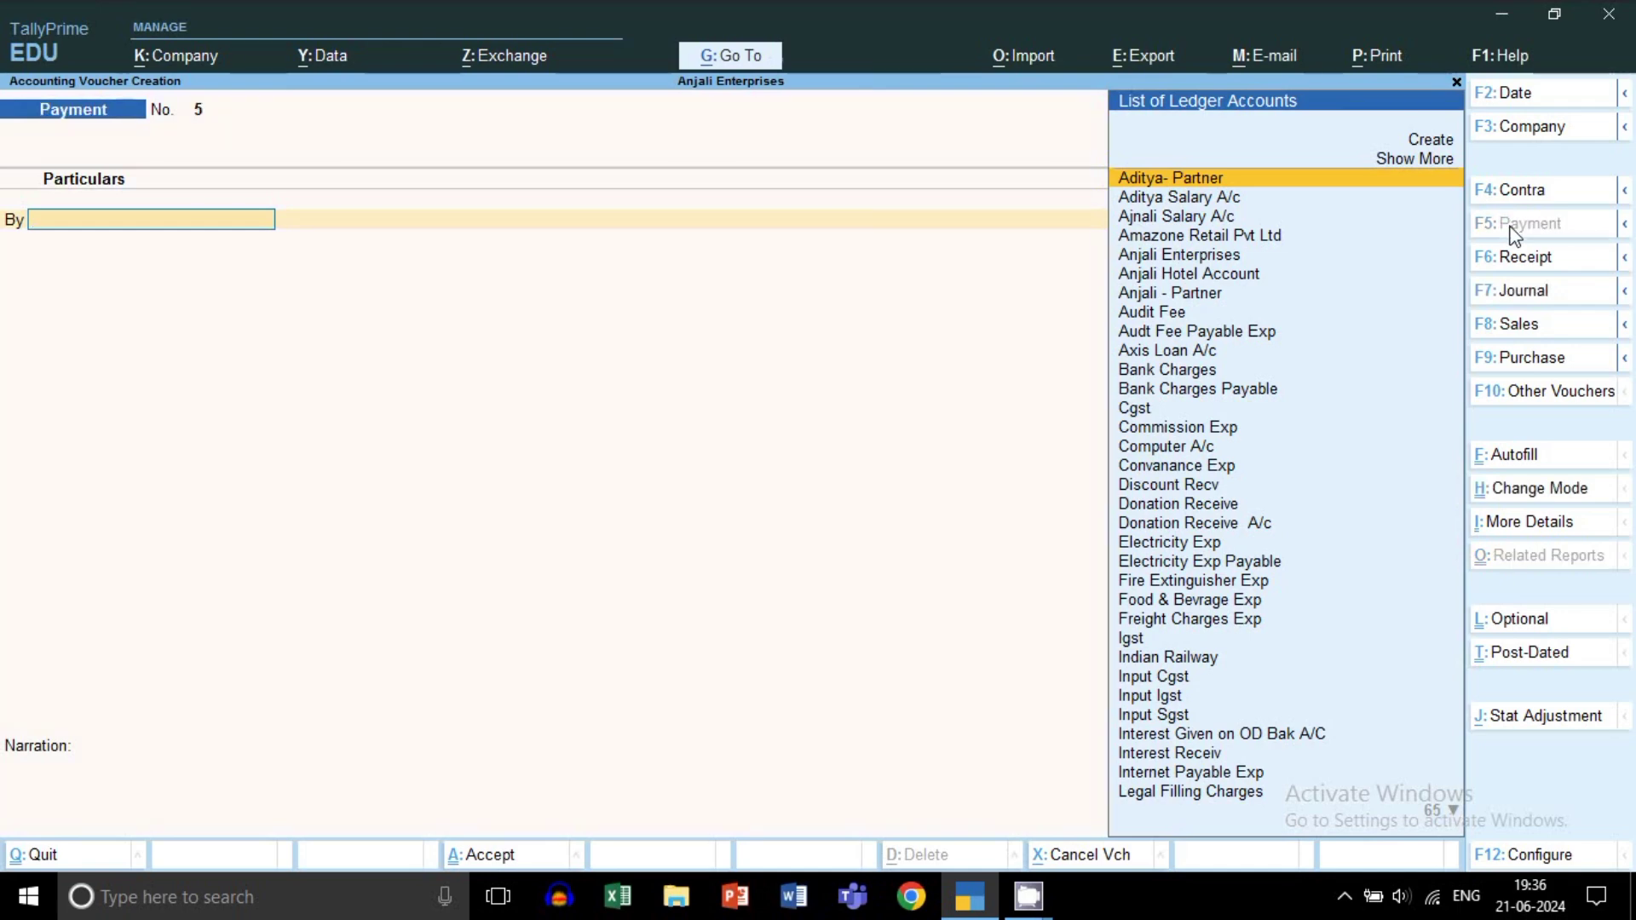
Step: Debit Salary Pbl with 35000, credit the same amount to Sbi and save the payment voucher
{"action": "type", "text": "Sal"}
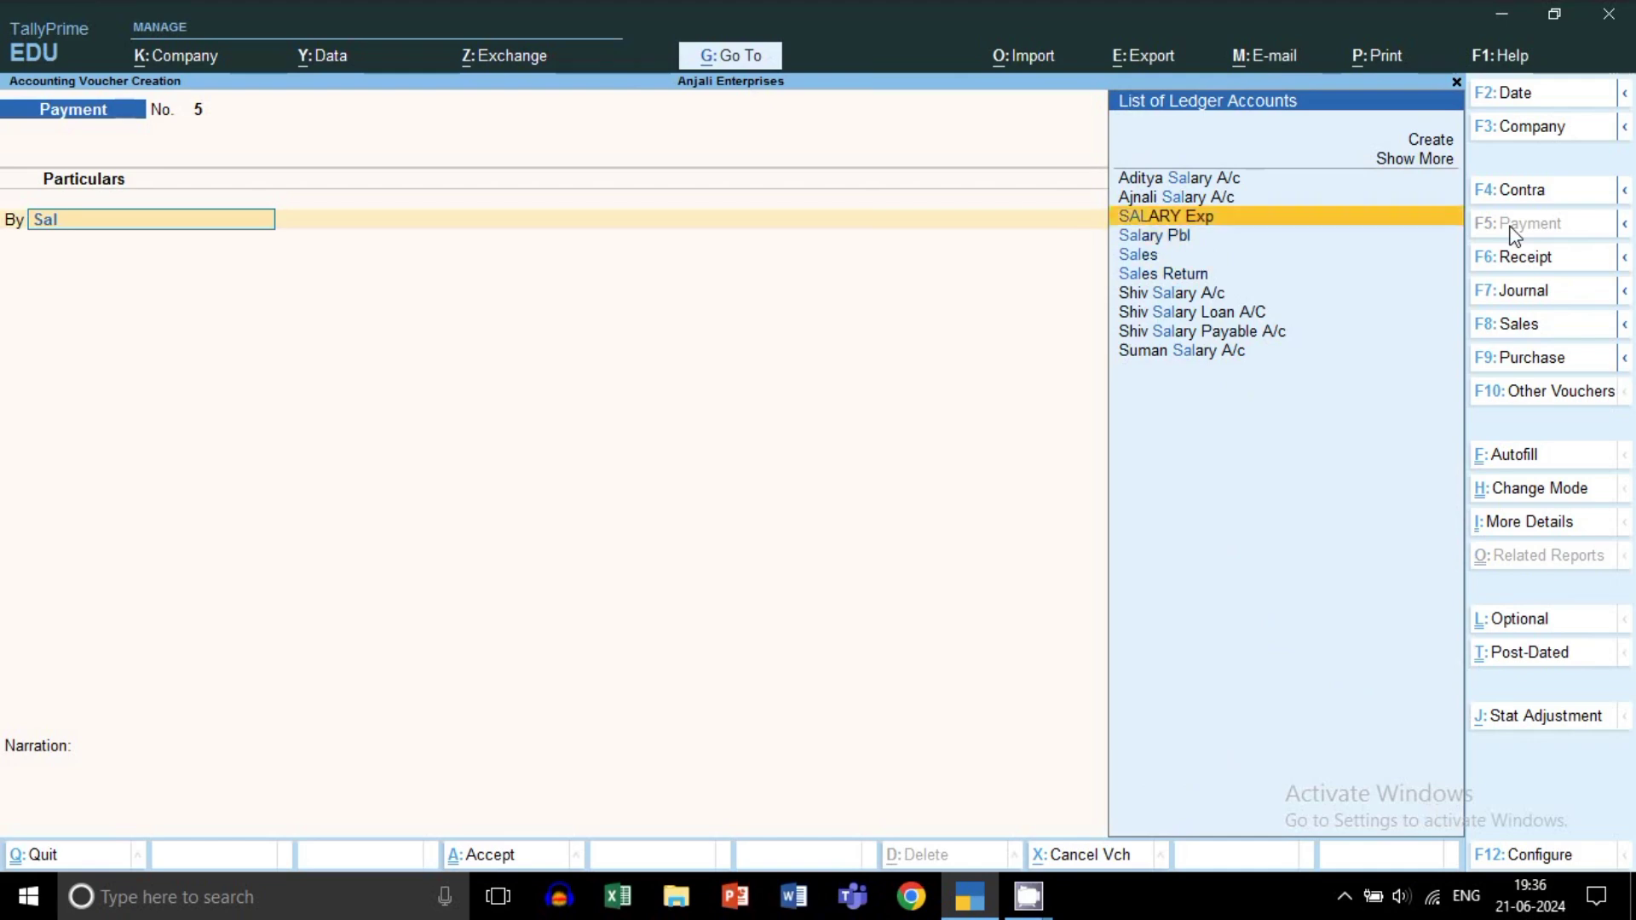
{"action": "key", "text": "Down"}
{"action": "key", "text": "Return"}
{"action": "type", "text": "35000"}
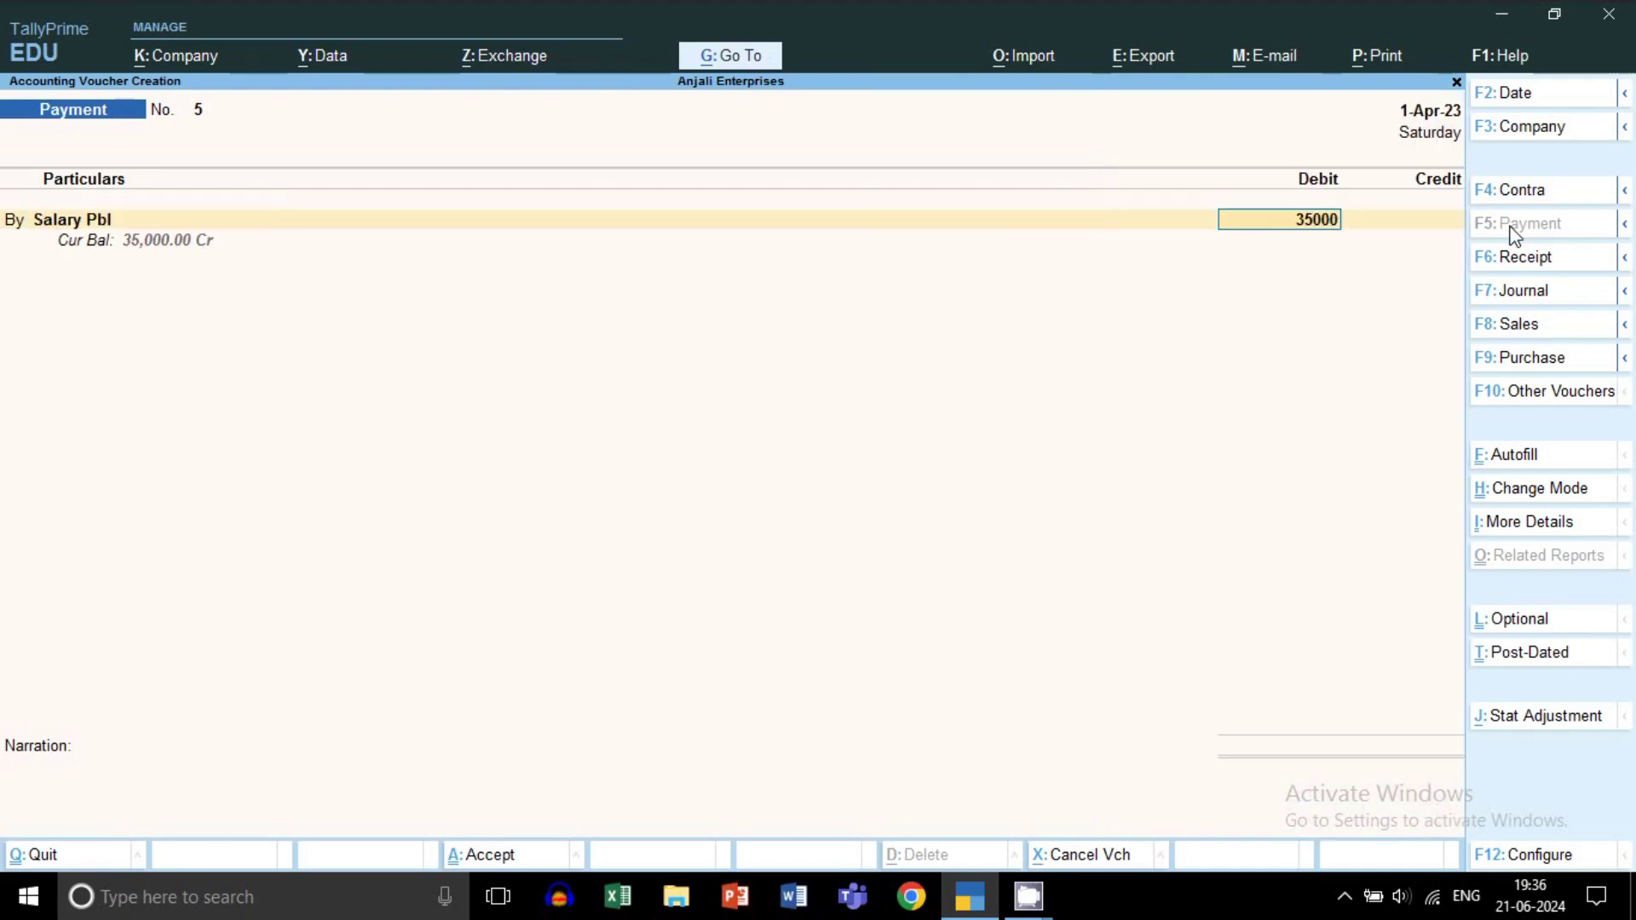
{"action": "key", "text": "Return"}
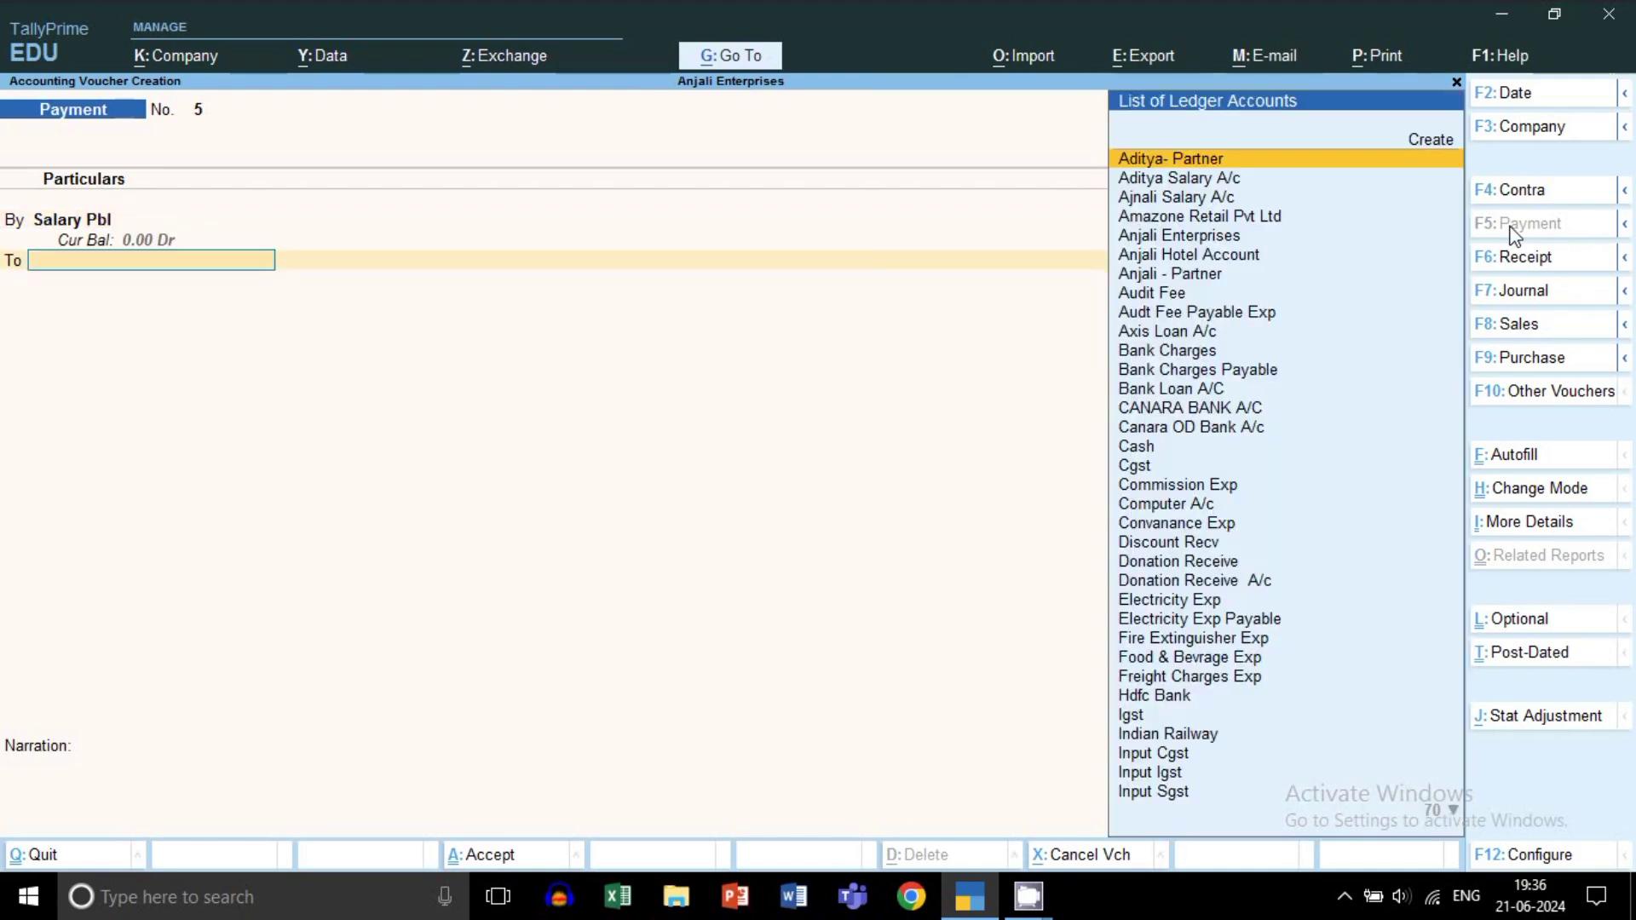
{"action": "type", "text": "sbi"}
{"action": "key", "text": "Return"}
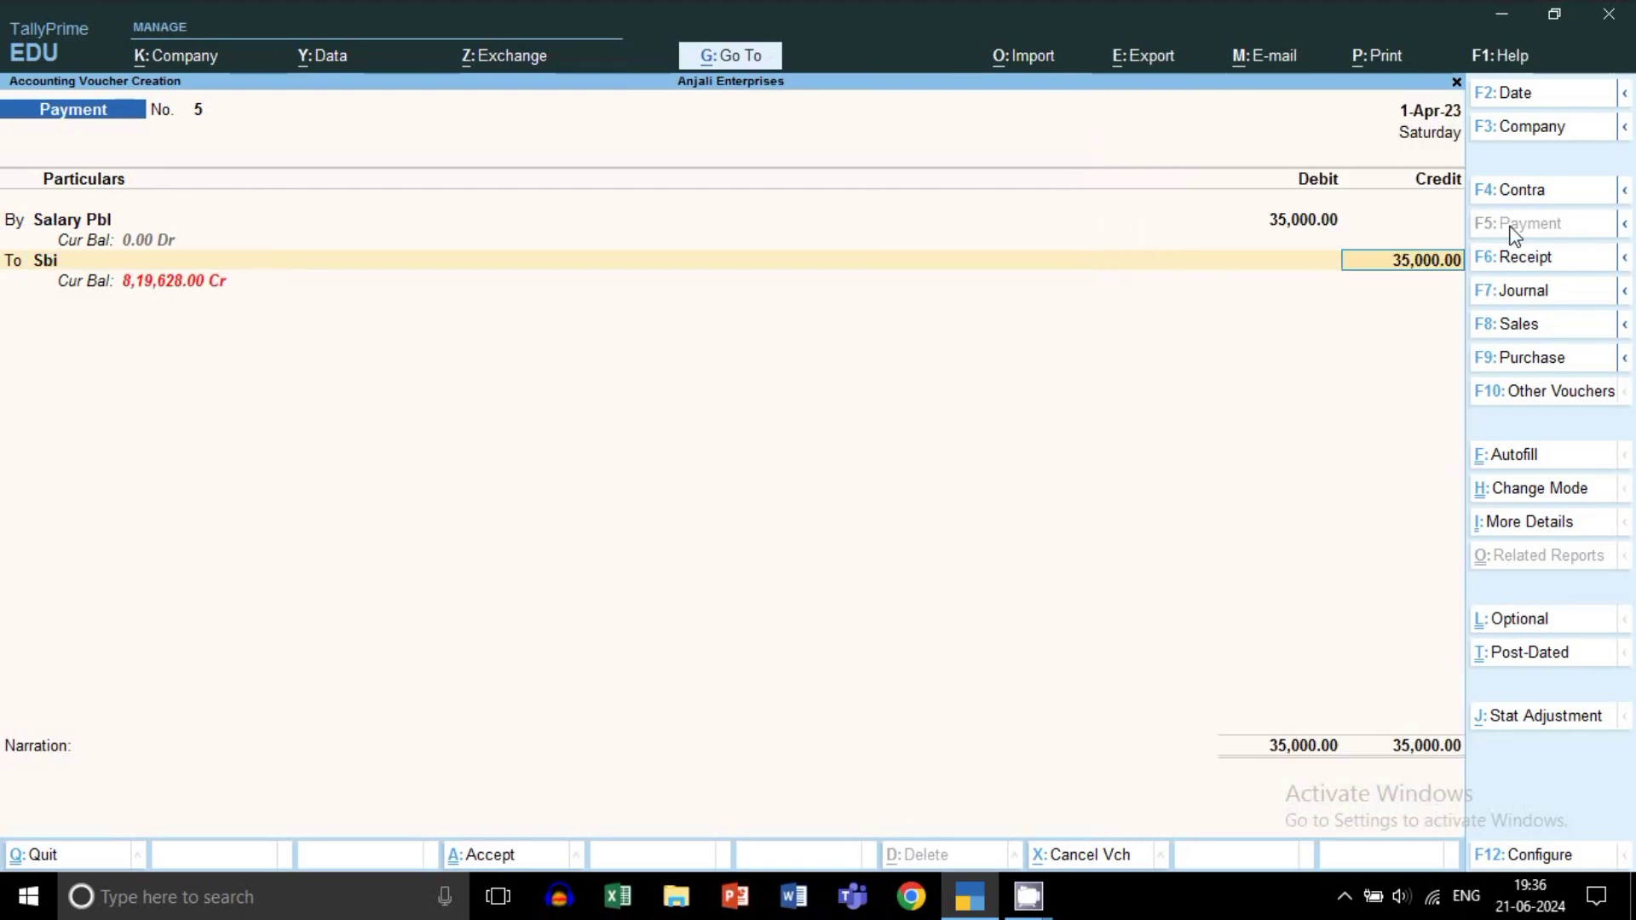
{"action": "key", "text": "ctrl"}
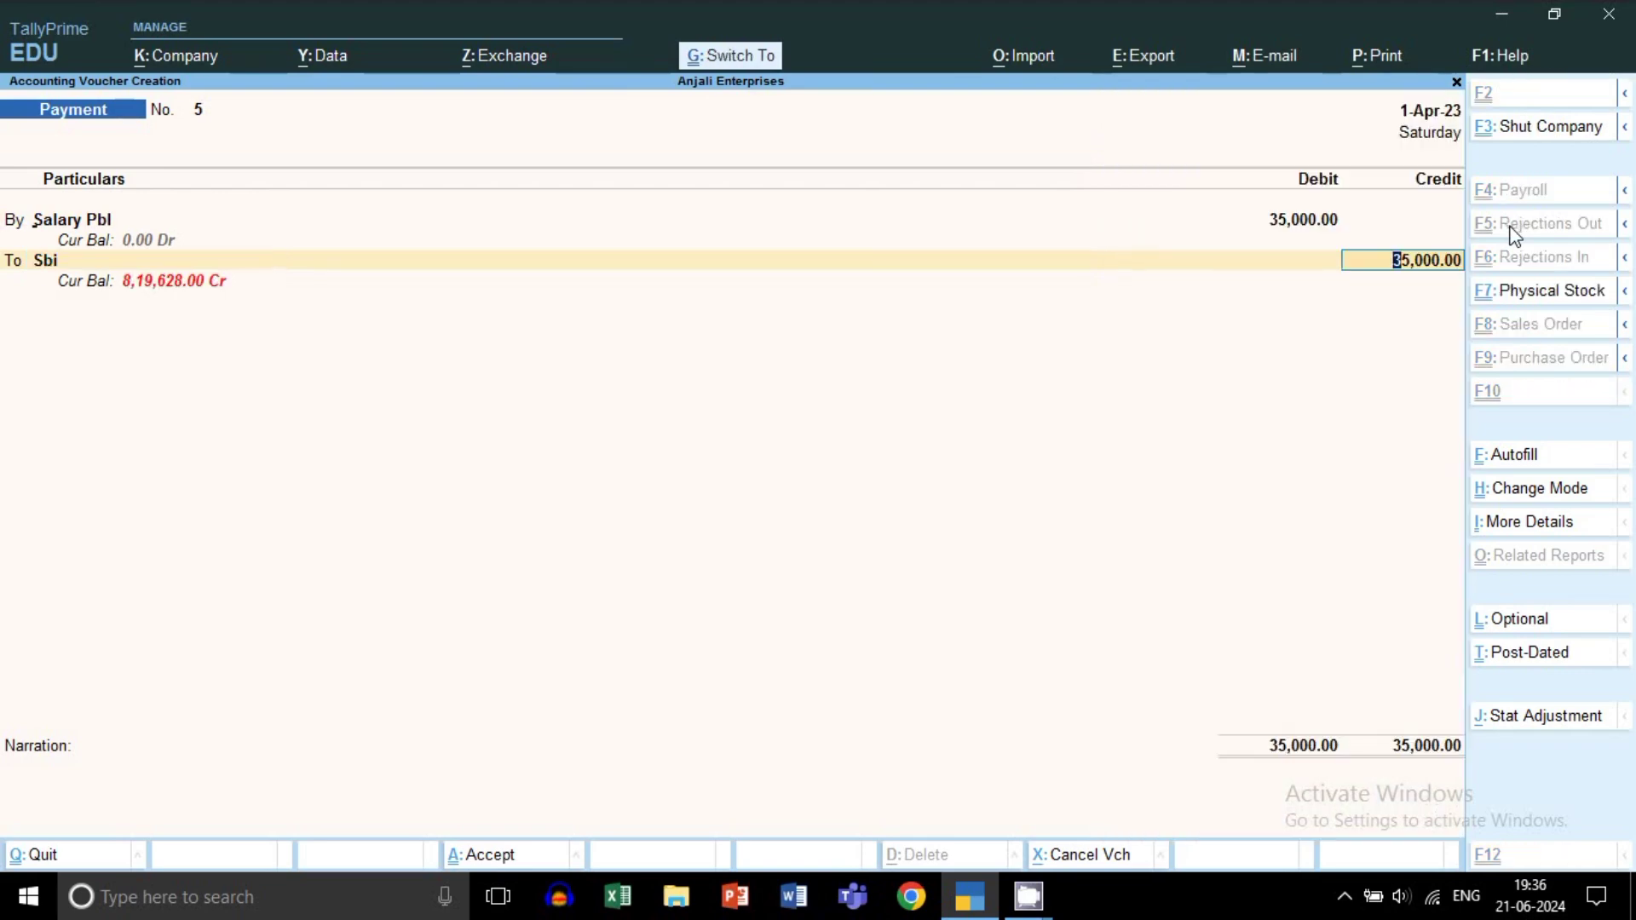
{"action": "key", "text": "ctrl+a"}
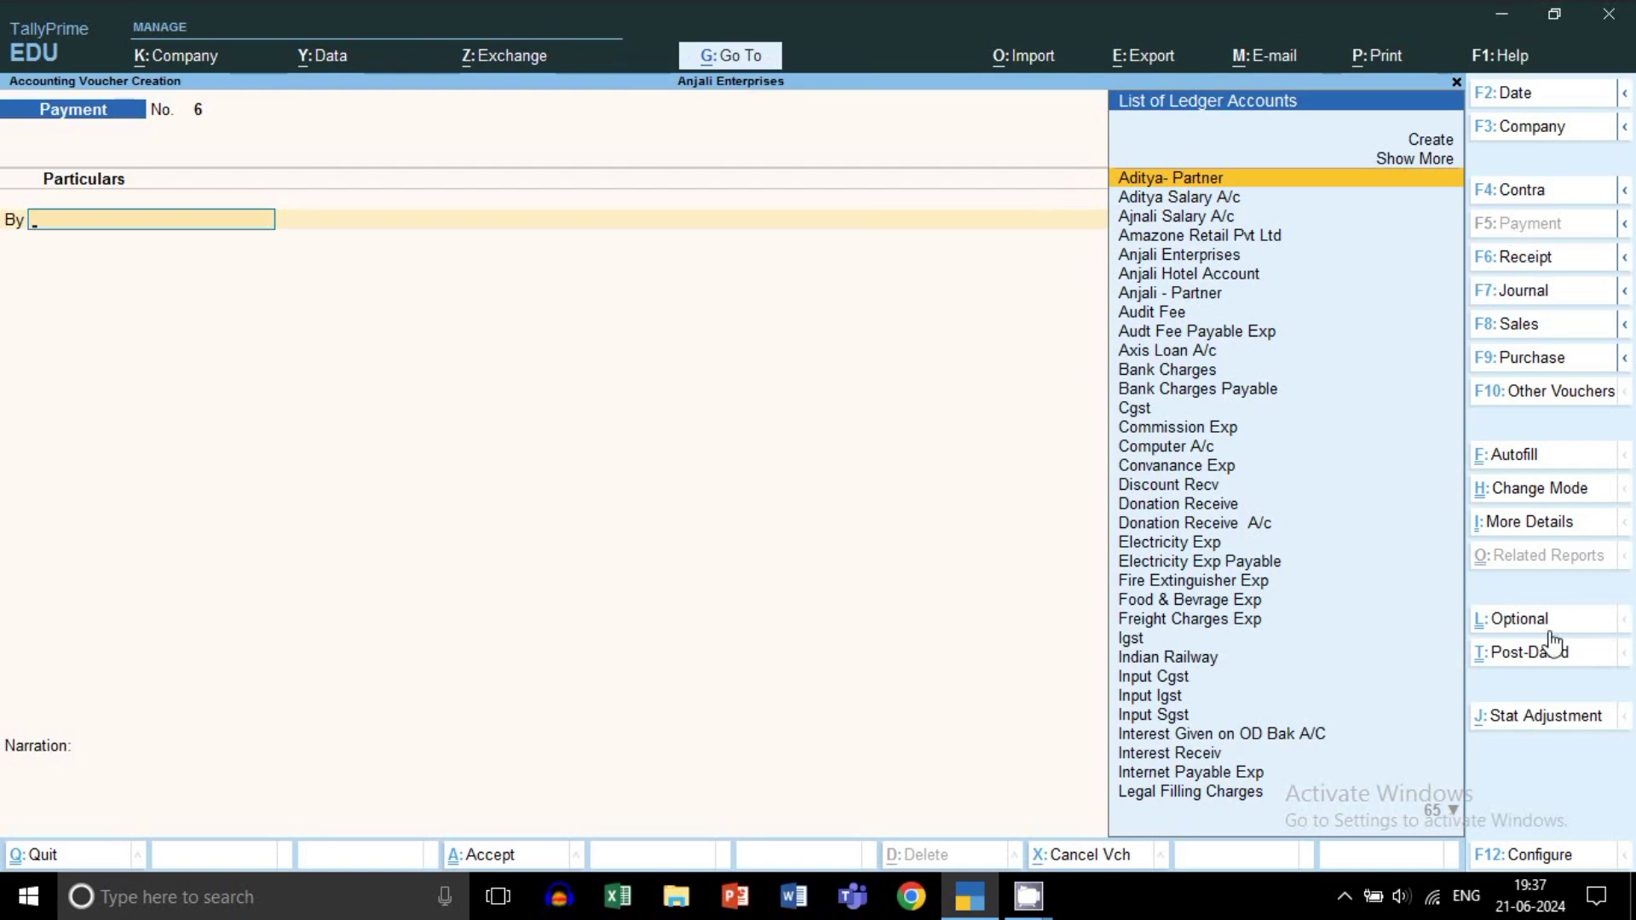
{"action": "left_click", "coordinate": [1338, 892]}
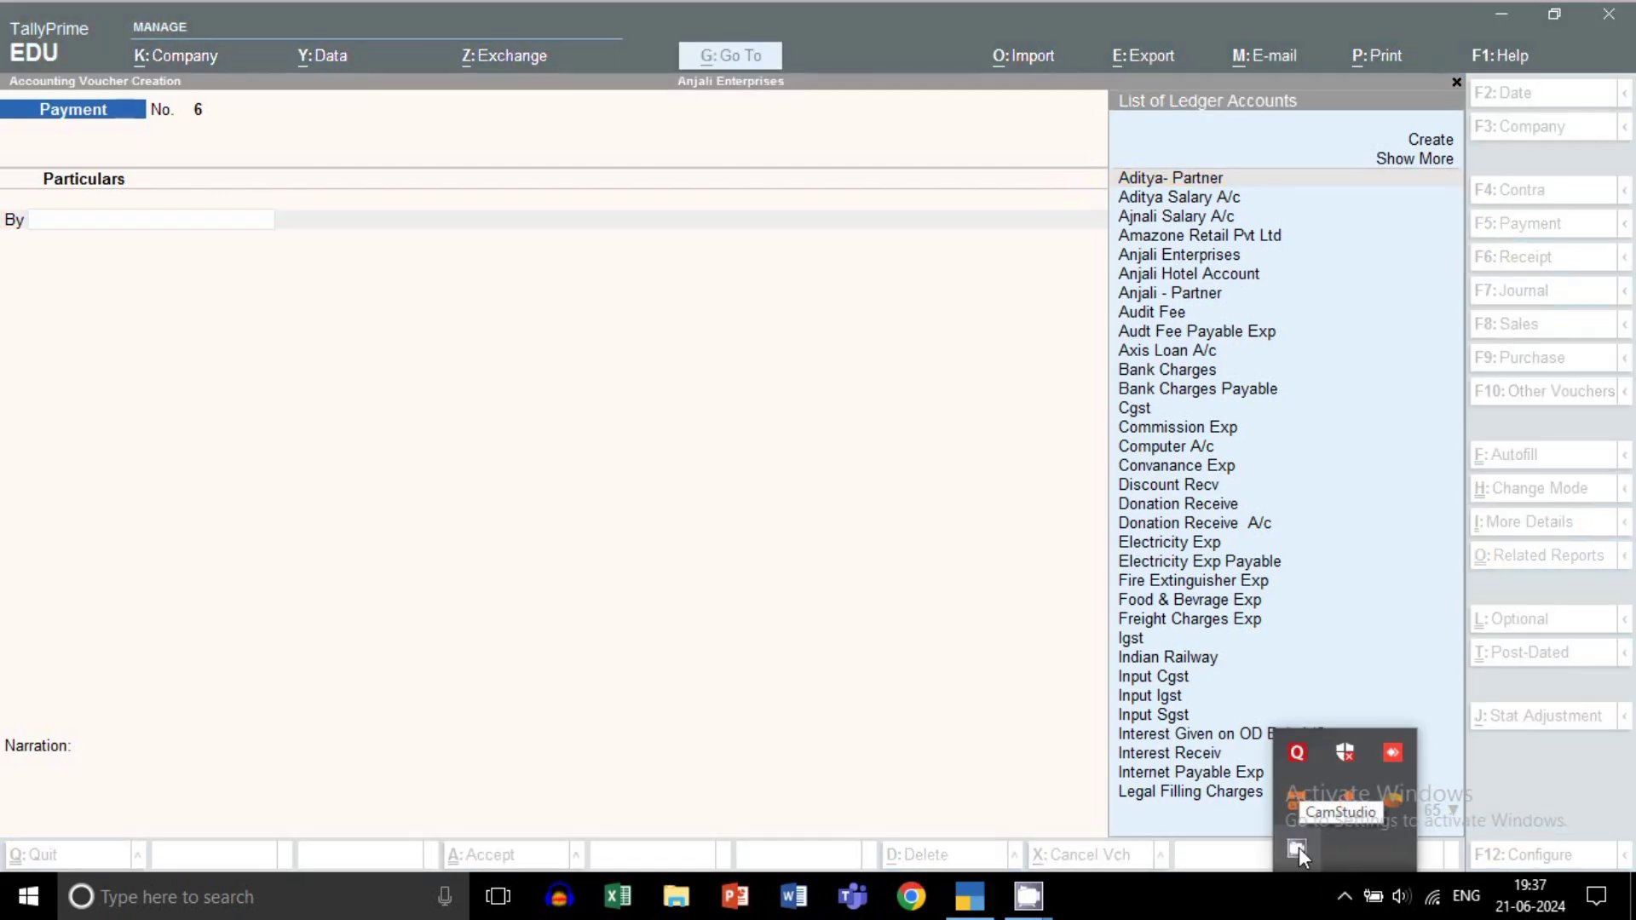
{"action": "right_click", "coordinate": [1299, 847]}
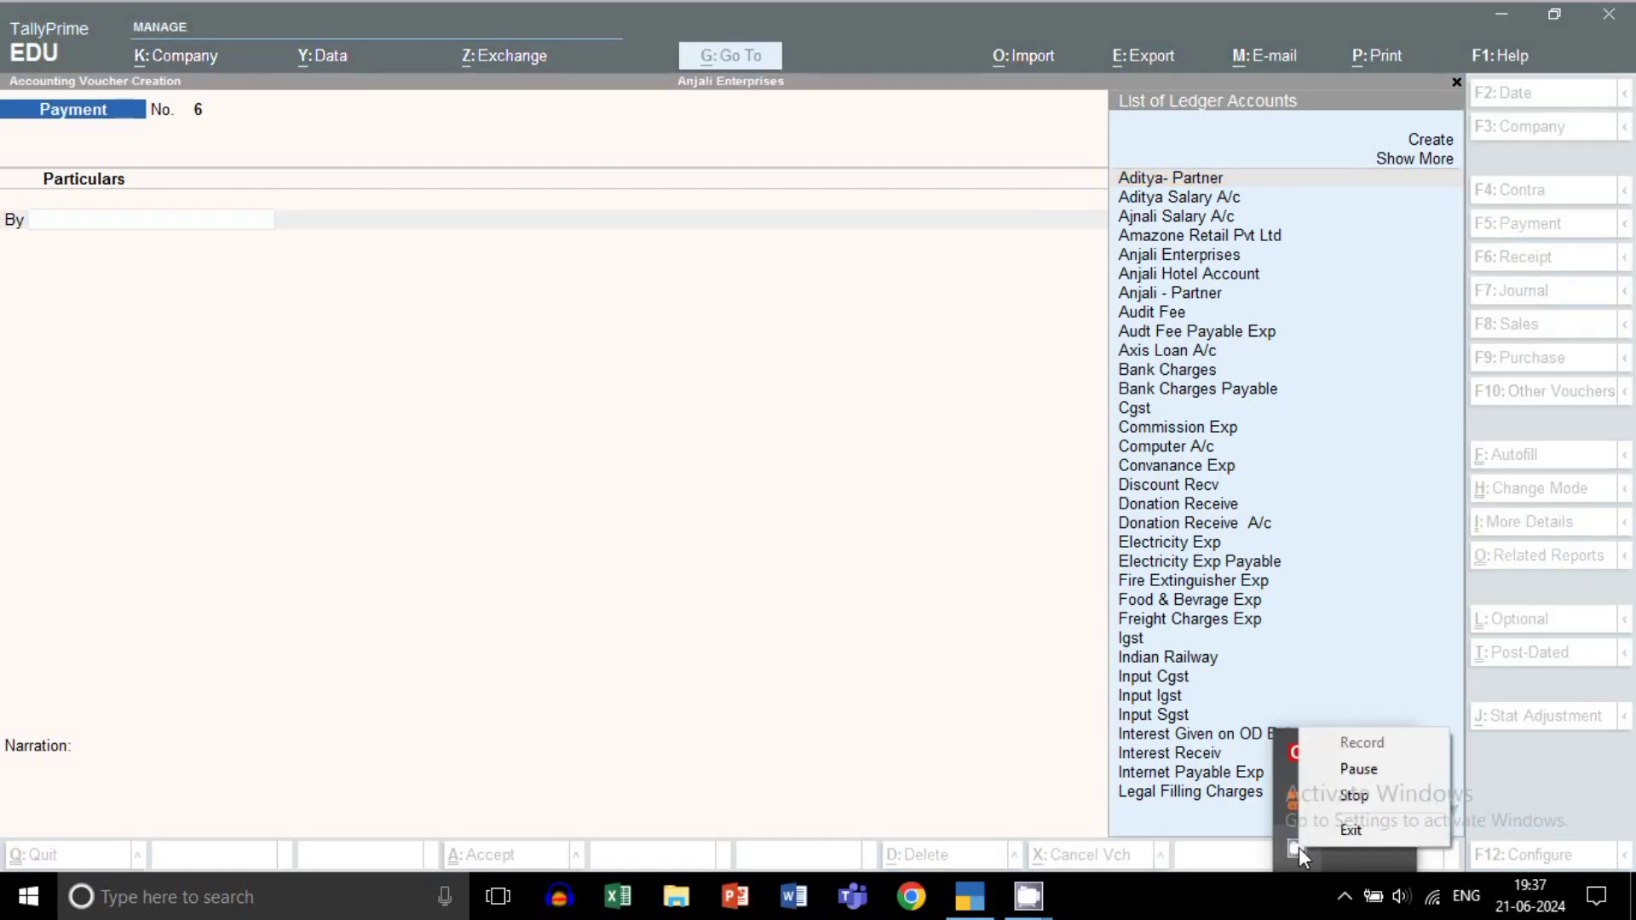
{"action": "left_click", "coordinate": [1357, 792]}
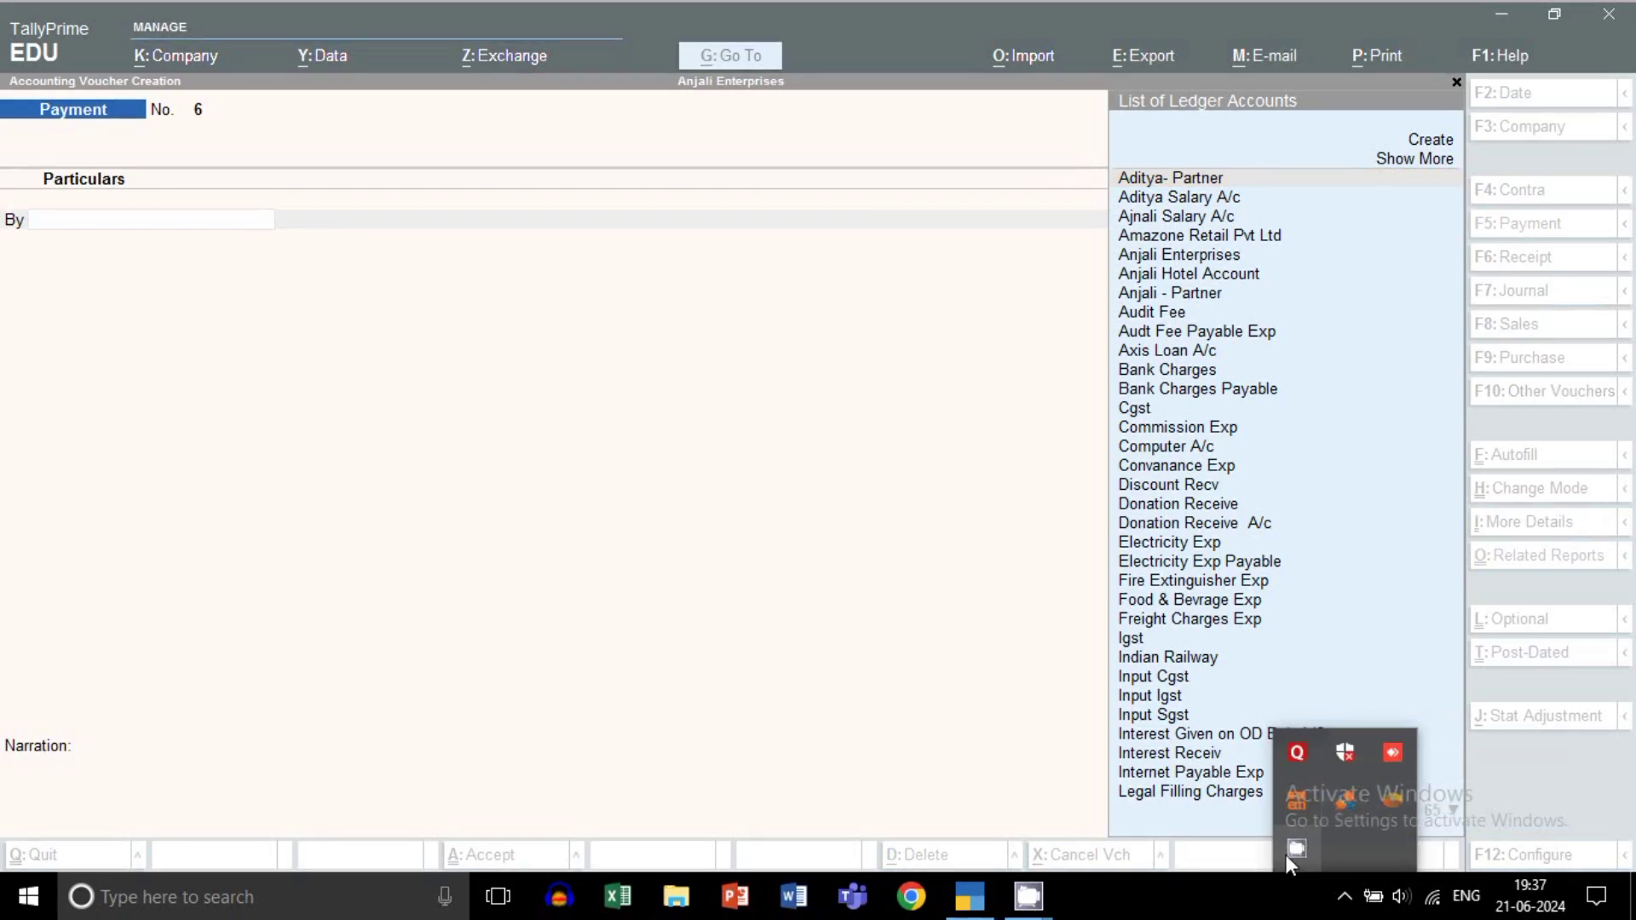